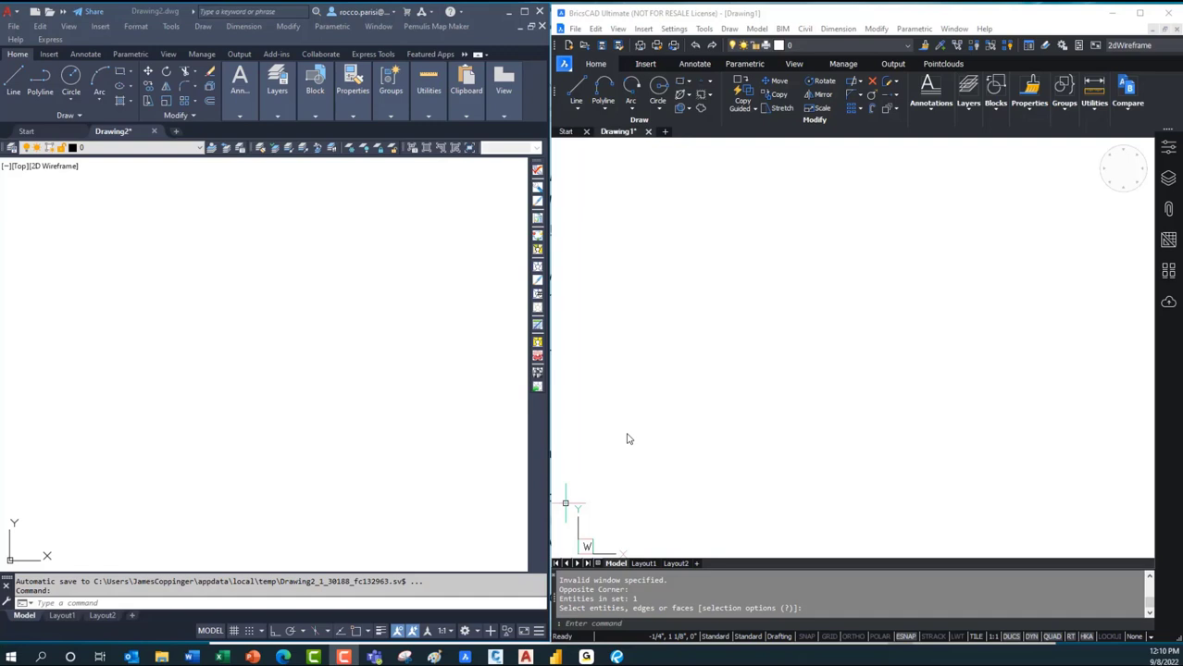
- Draw a large rectangle in AutoCAD from a lower-left to an upper-right corner, then start BricsCAD's Rectangle
left_click(285, 299)
left_click(728, 283)
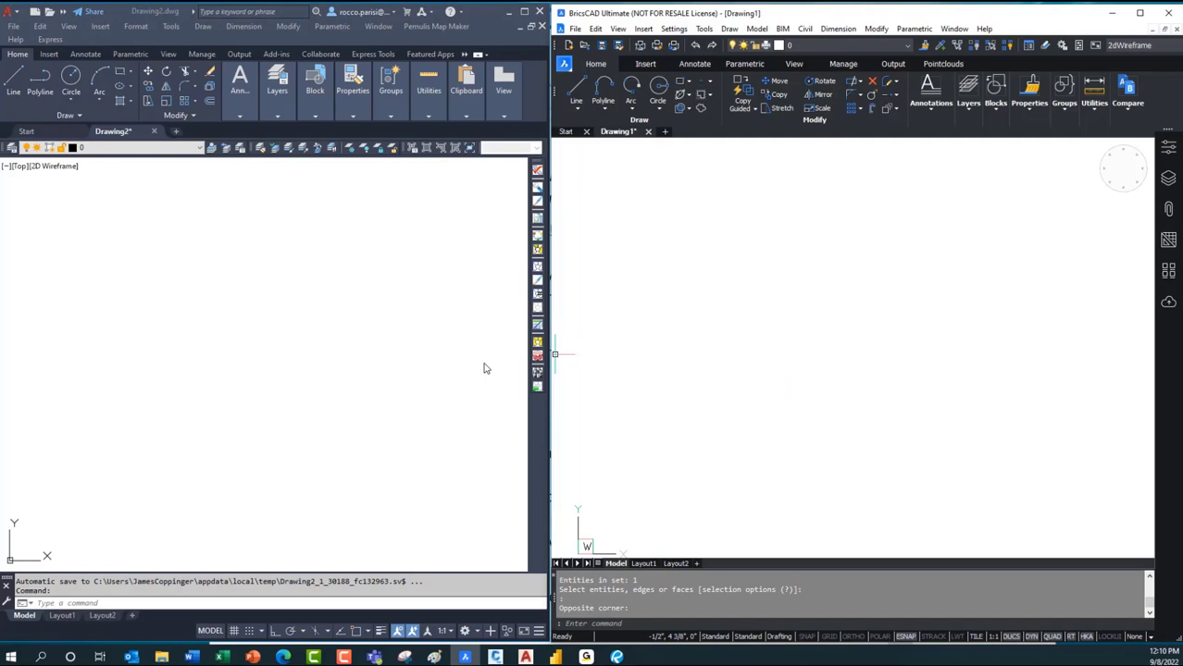
left_click(302, 335)
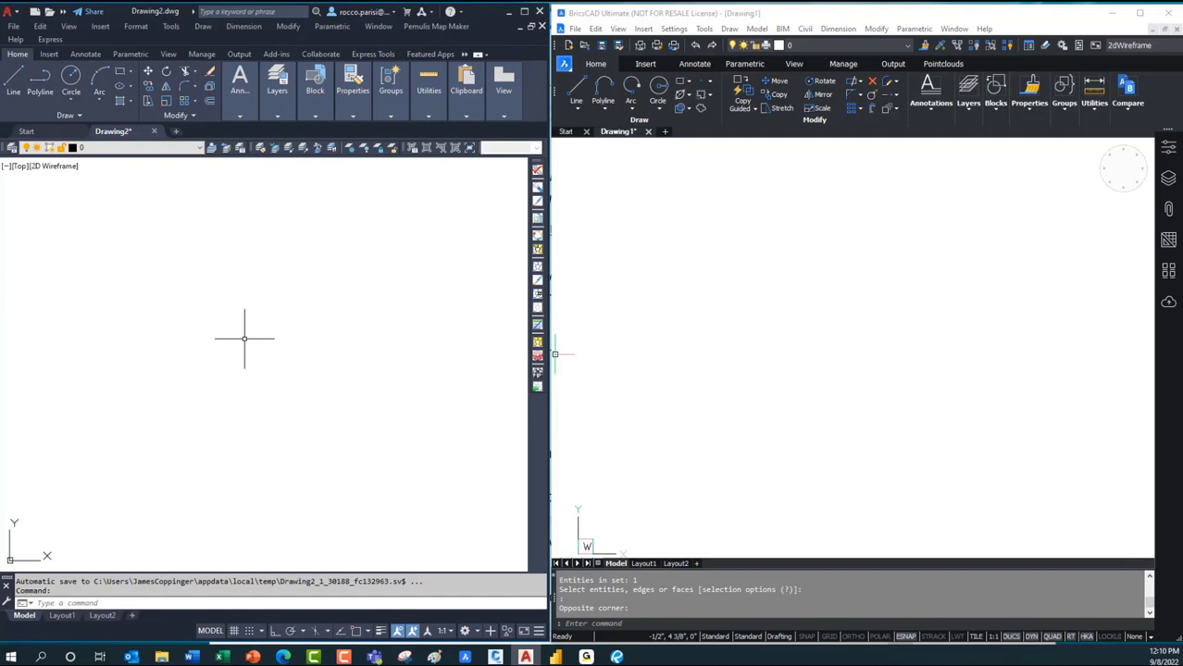
left_click(120, 73)
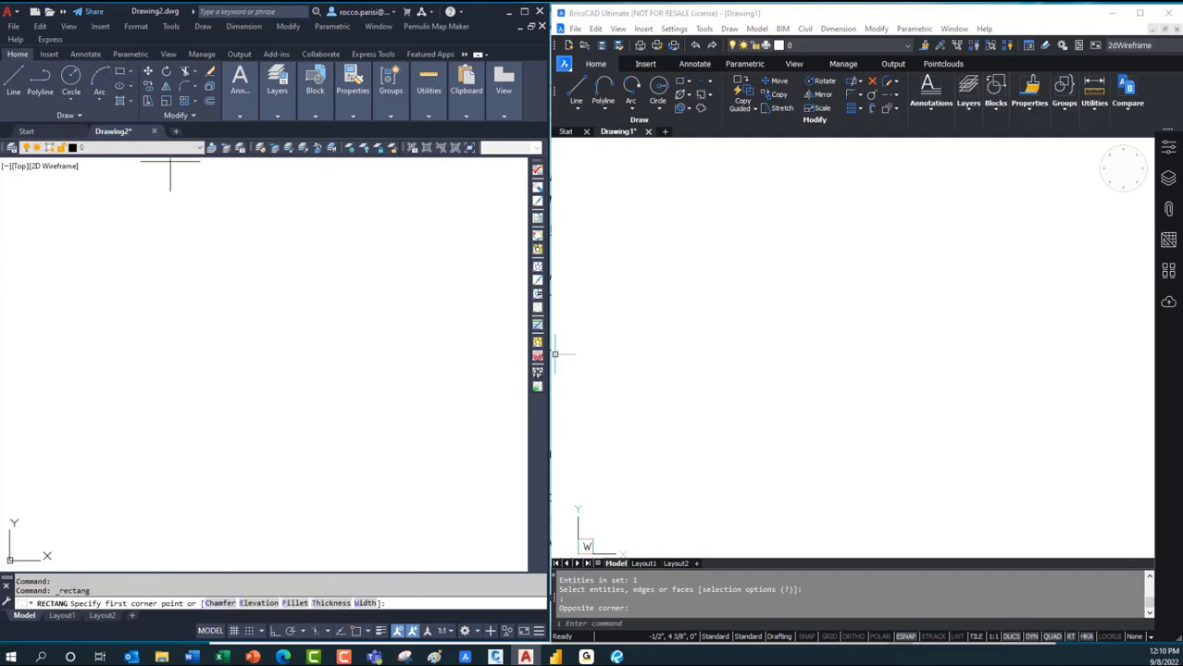
left_click(82, 521)
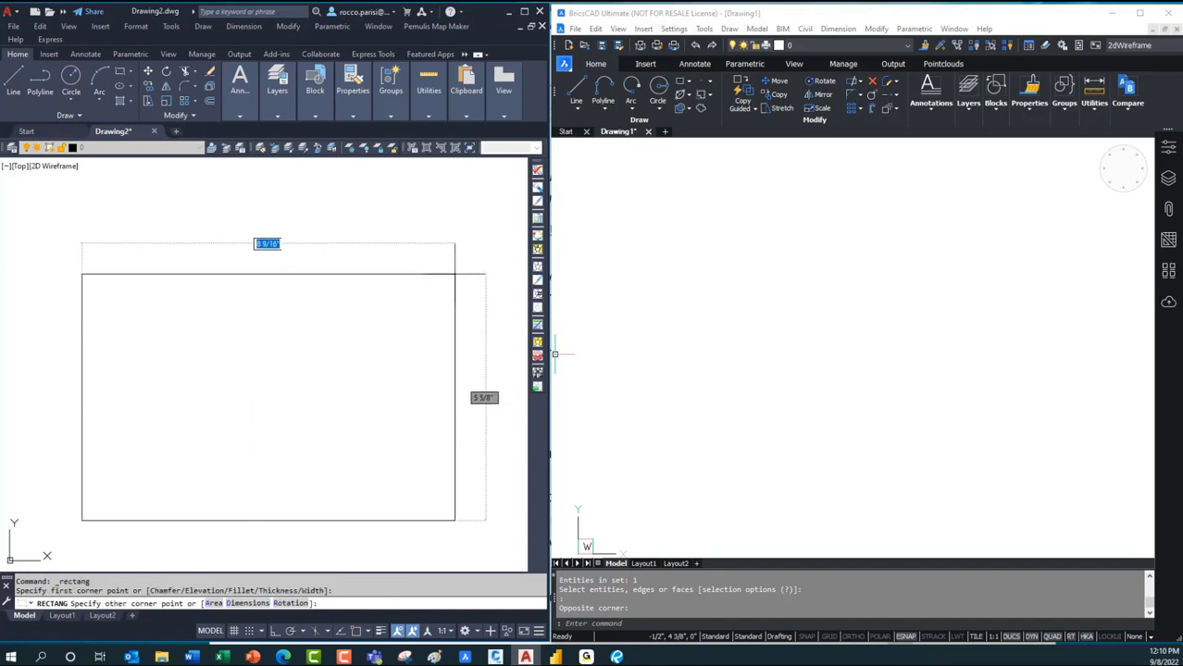
left_click(488, 210)
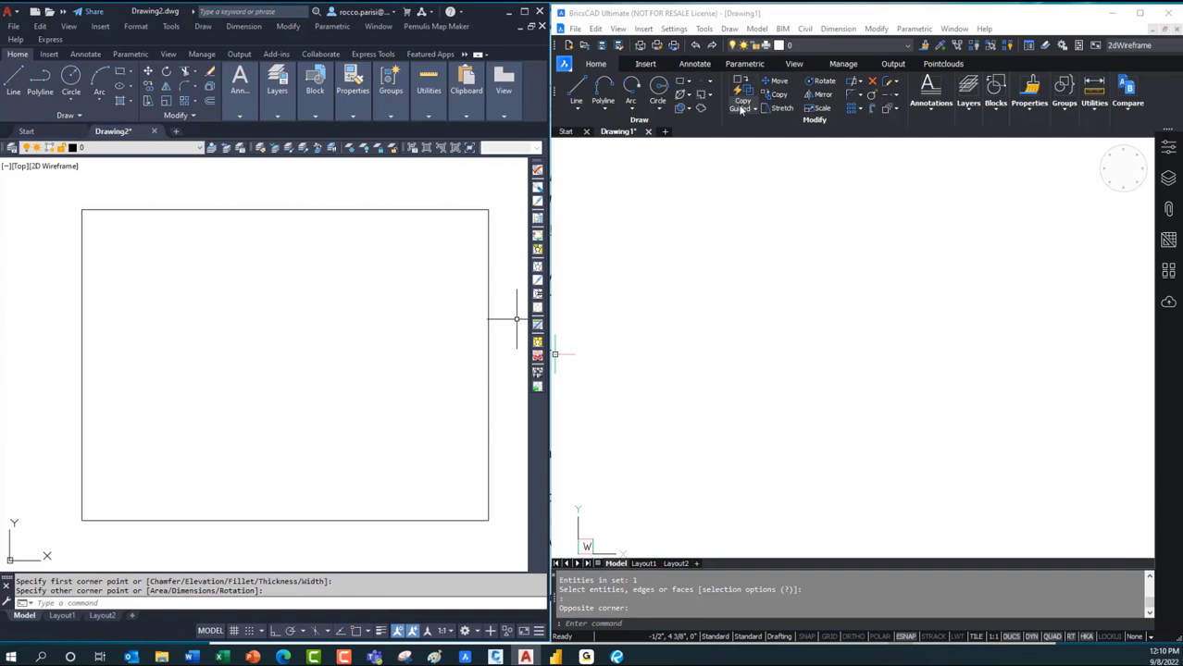
left_click(683, 85)
left_click(682, 85)
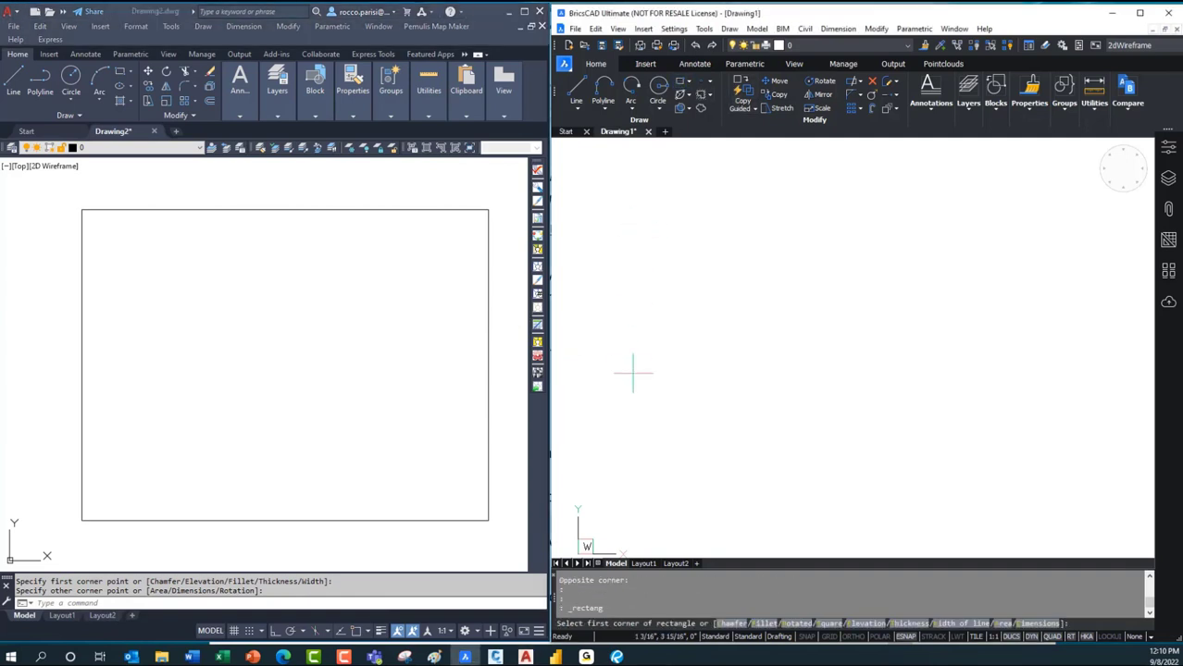
- Pick lower-left and upper-right corners for BricsCAD's rectangle, then recentre both views on their rectangles
left_click(607, 504)
left_click(1067, 194)
scroll(696, 337, "down", 2)
scroll(388, 374, "down", 4)
scroll(344, 351, "up", 2)
middle_click_drag(430, 344, 252, 334)
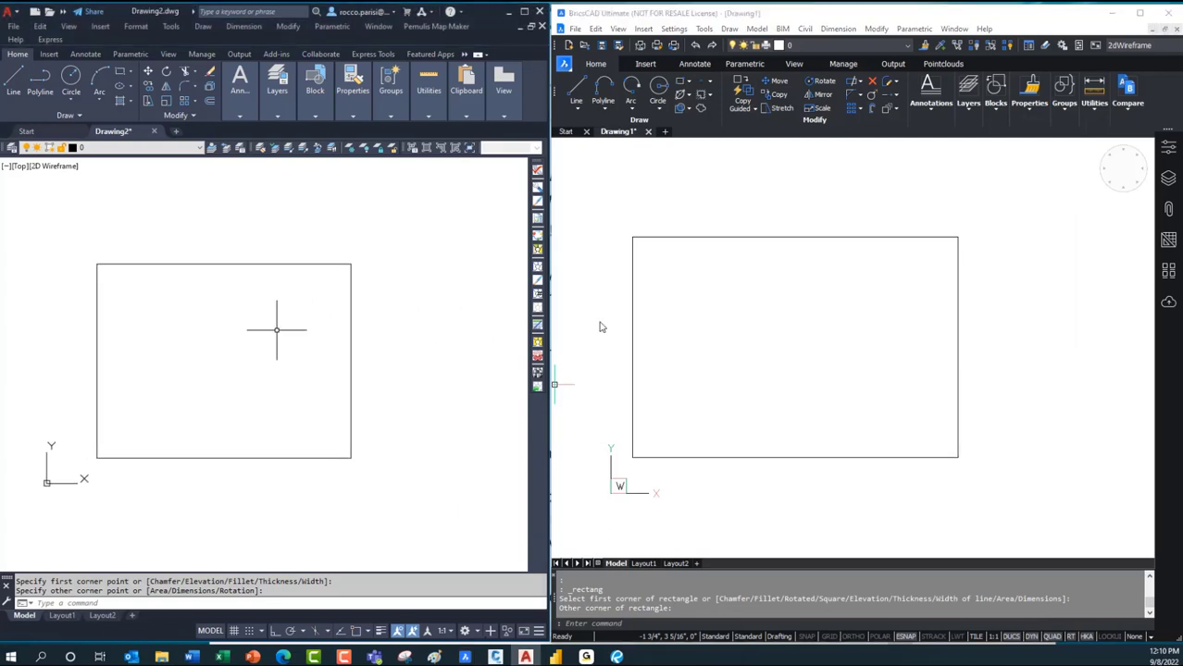
left_click(858, 354)
middle_click_drag(846, 354, 861, 359)
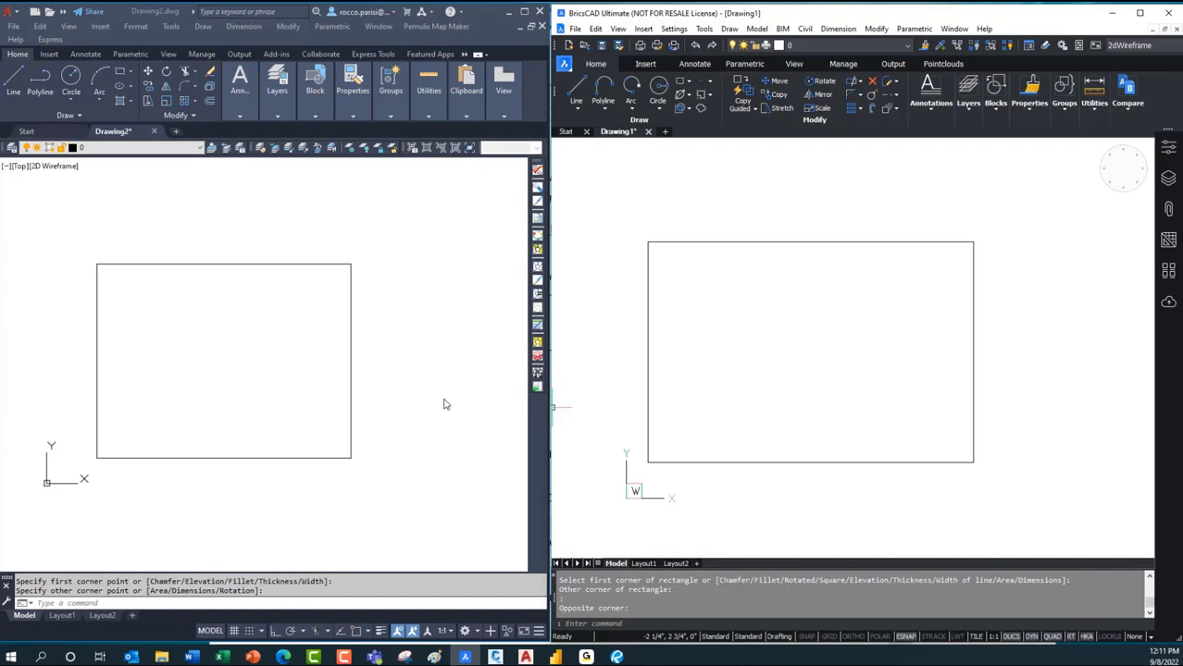
left_click(462, 335)
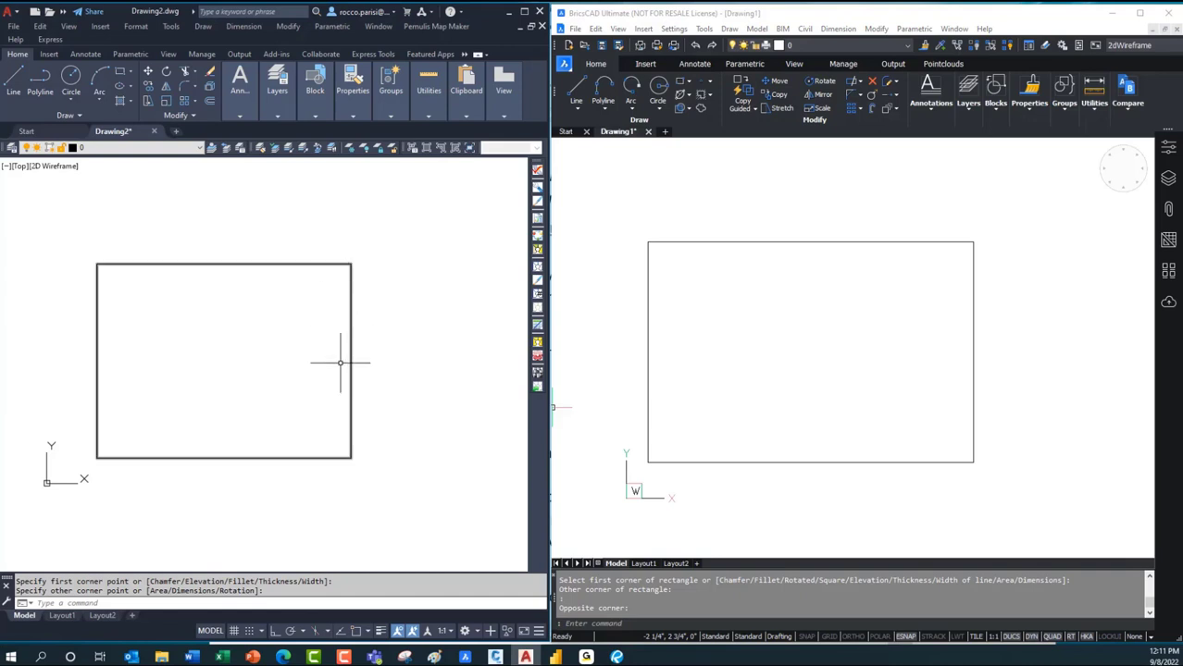
- Select AutoCAD's rectangle and stretch its top-right corner with a length of 12
left_click(351, 273)
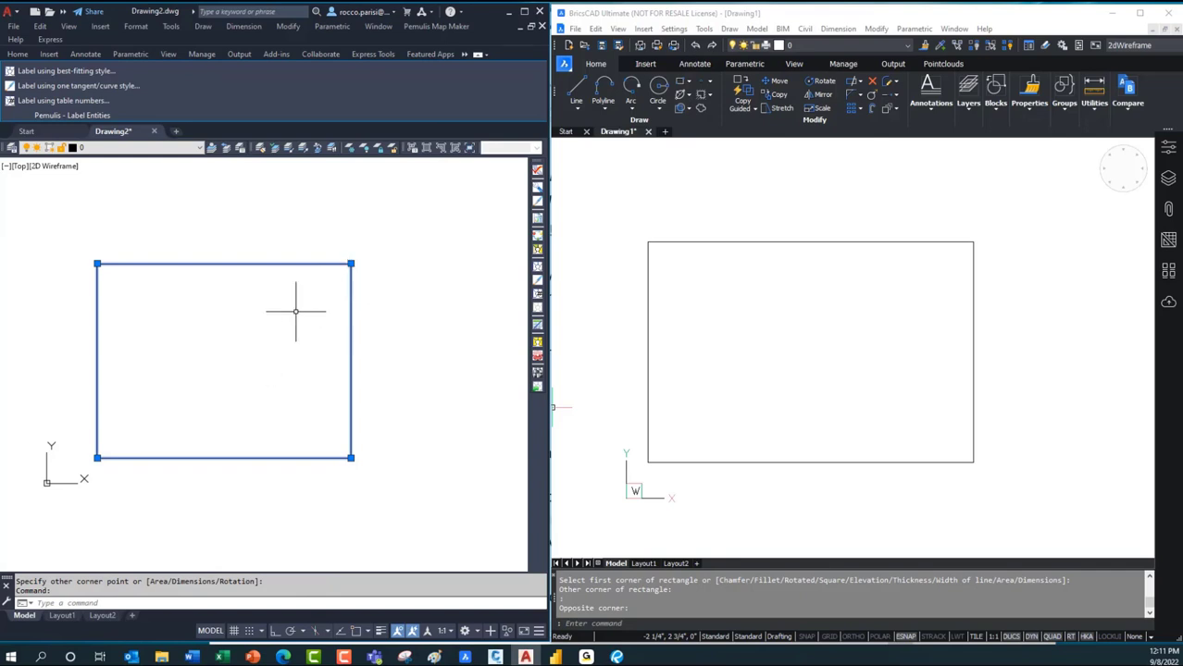
left_click(351, 263)
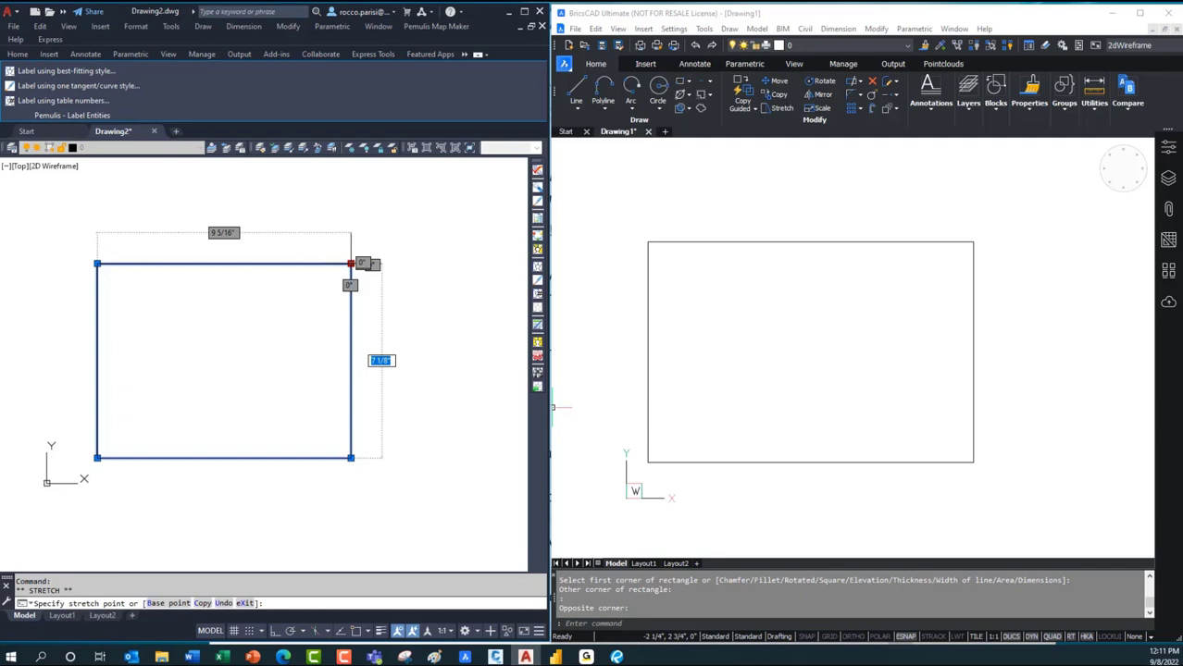
key("Tab")
key("Tab")
key("Tab")
key("Tab")
key("Tab")
type("12")
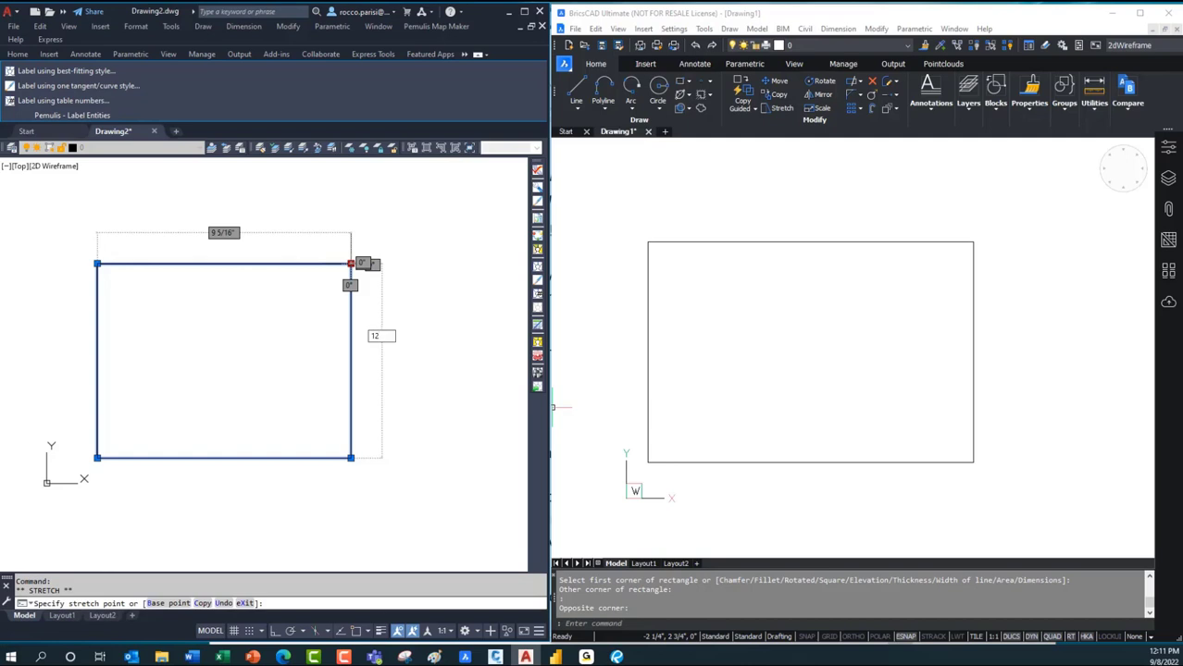
key("Return")
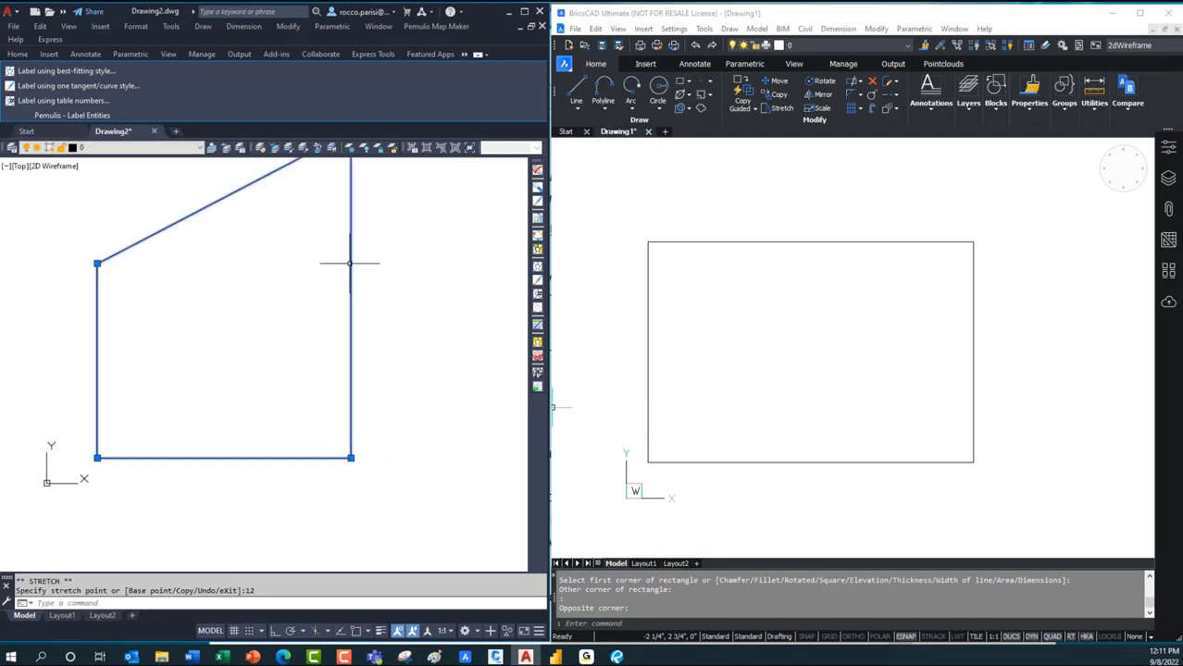
scroll(350, 263, "down", 2)
middle_click_drag(350, 263, 342, 330)
scroll(336, 355, "up", 2)
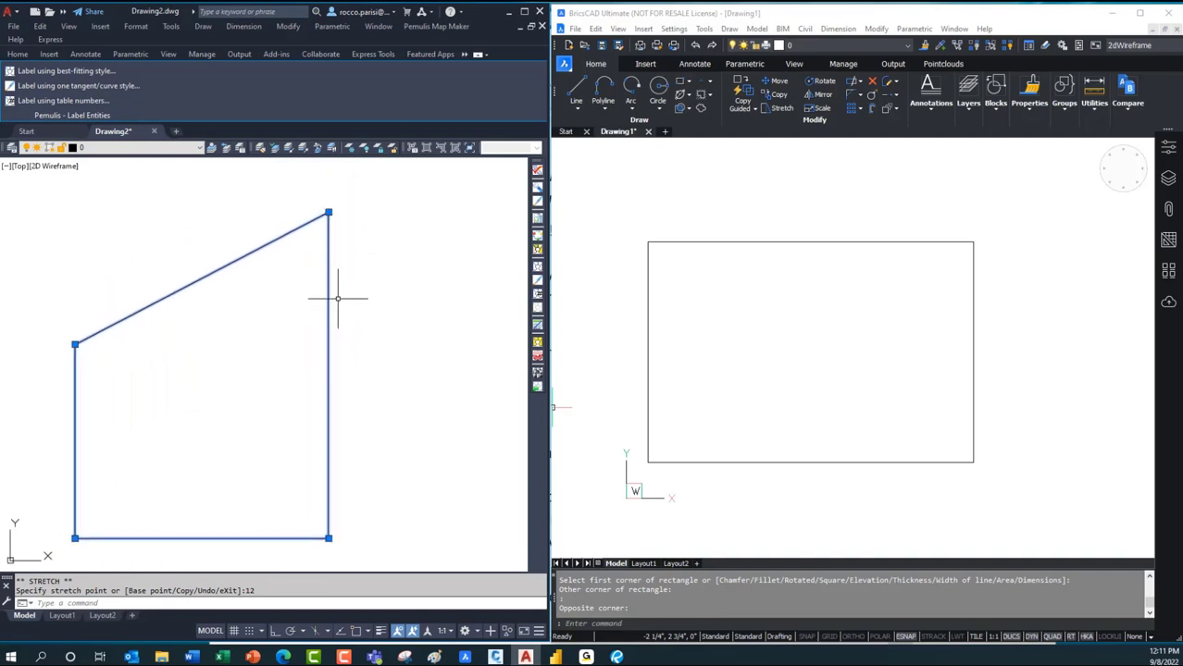
- Stretch the upper-left corner 12 vertically and the top-right corner 12 in width
left_click(75, 344)
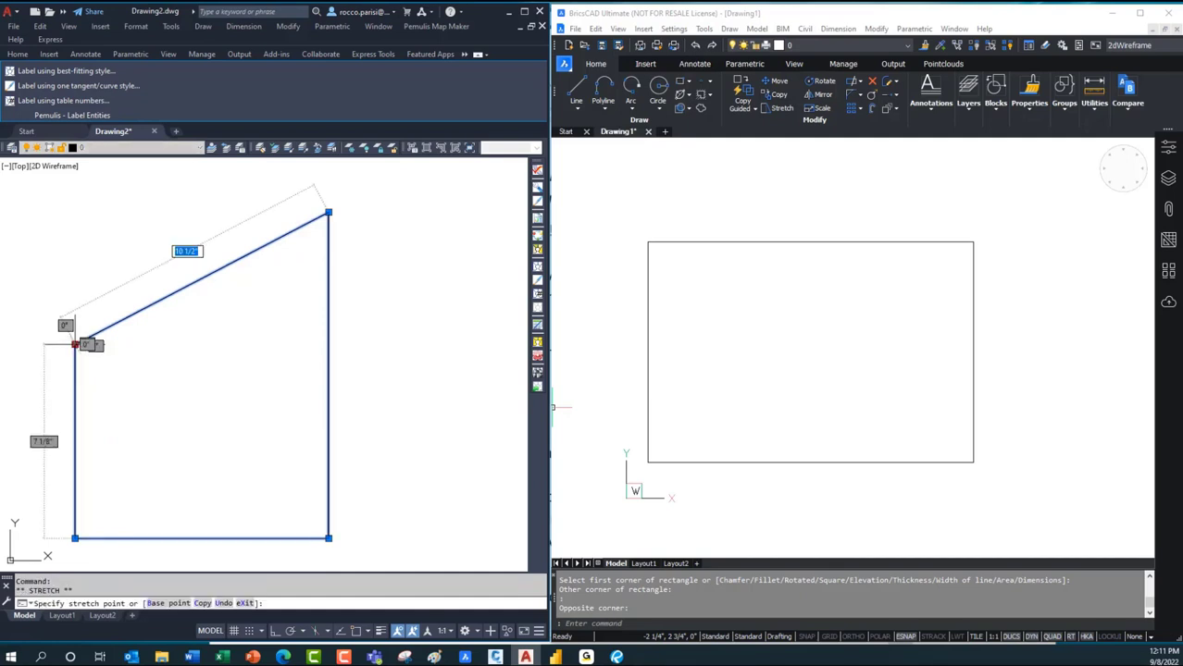
key("Tab")
key("Tab")
type("12")
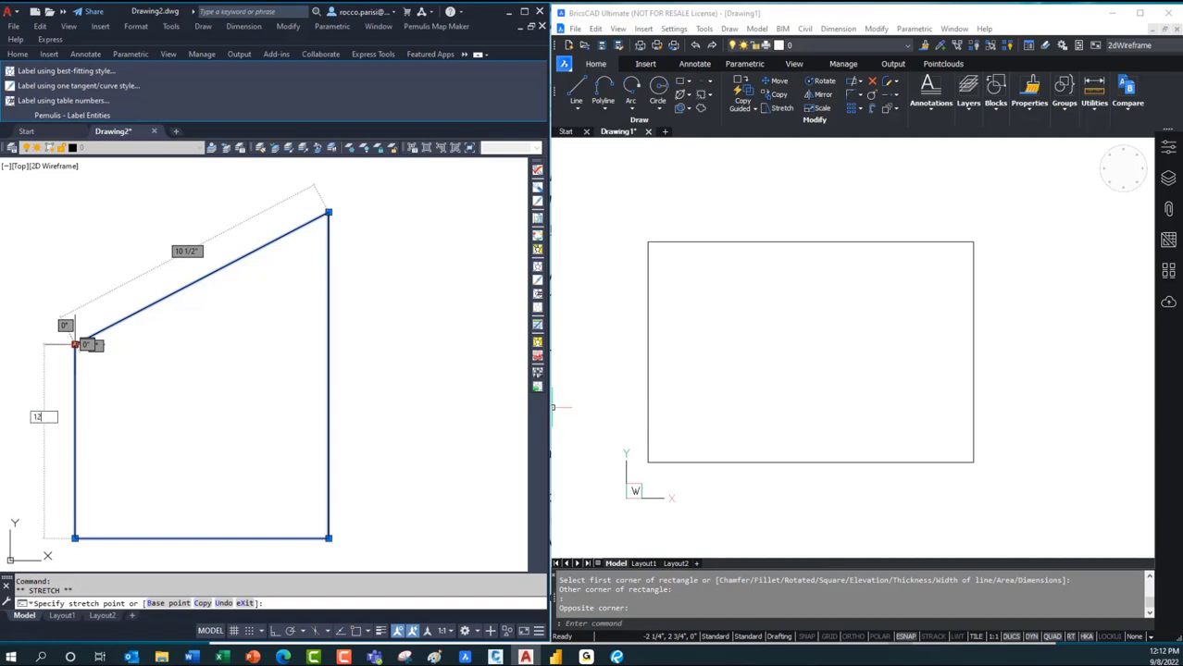
key("Return")
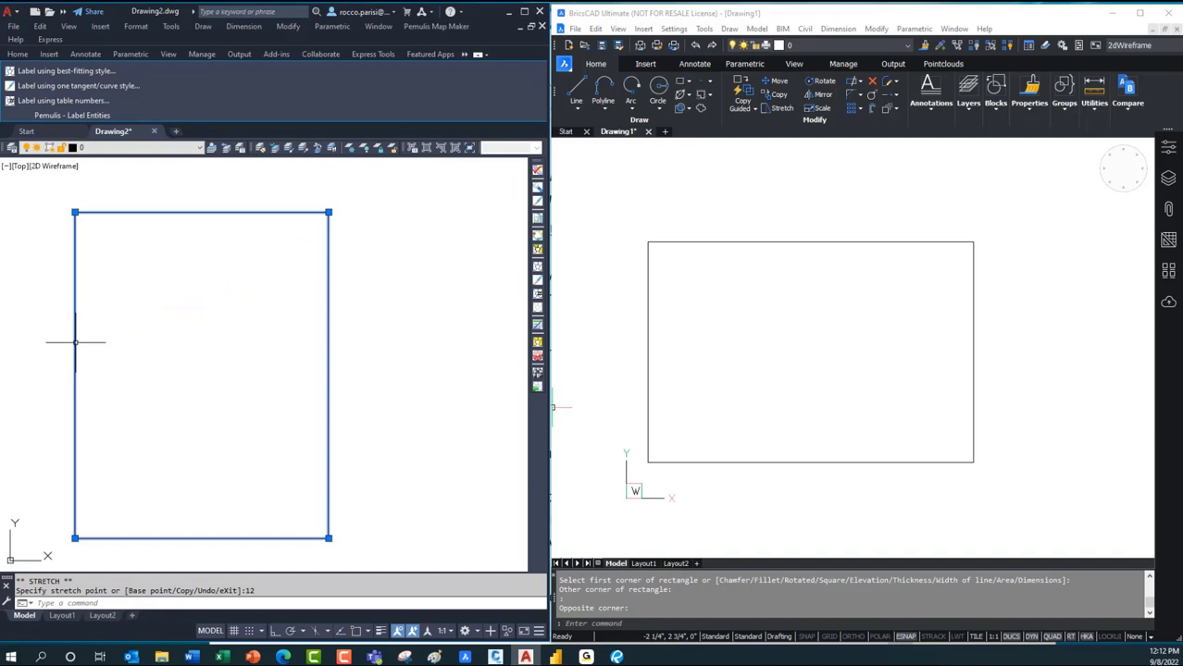
left_click(328, 212)
key("Tab")
key("Tab")
key("Tab")
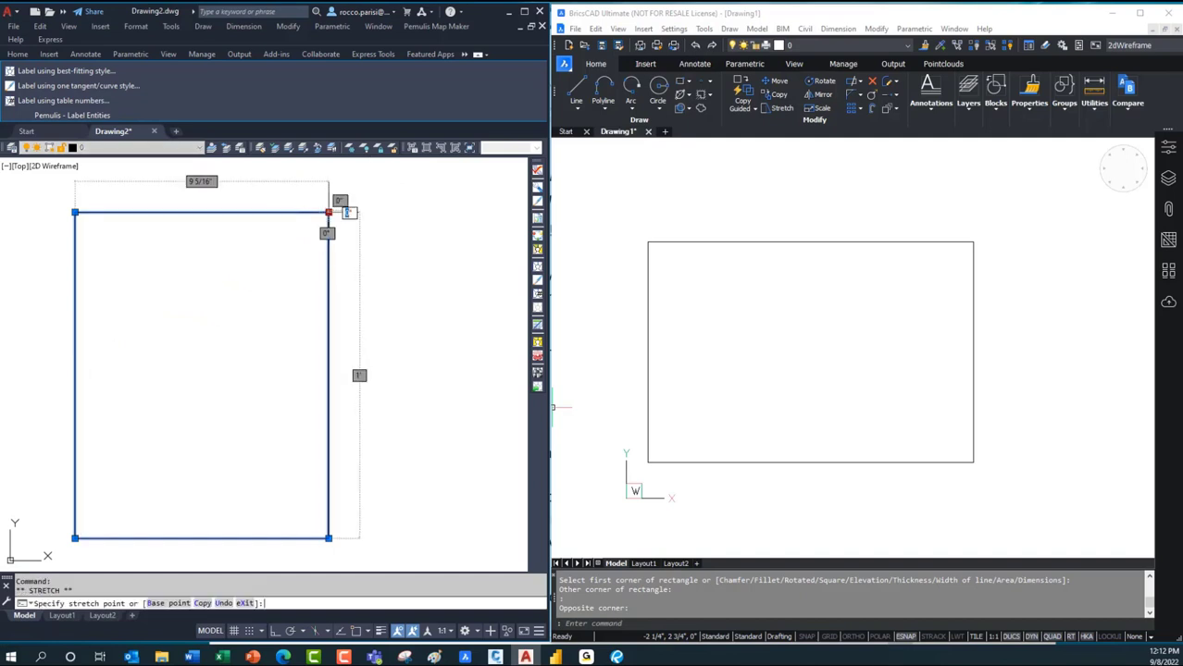
type("12")
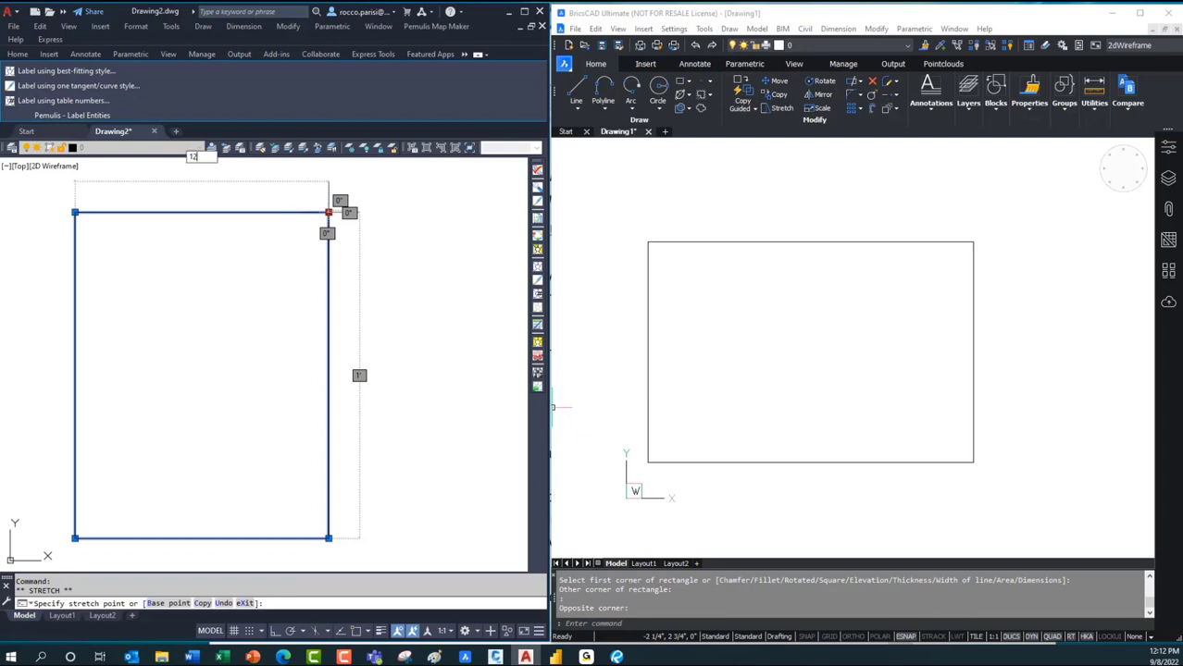
key("Return")
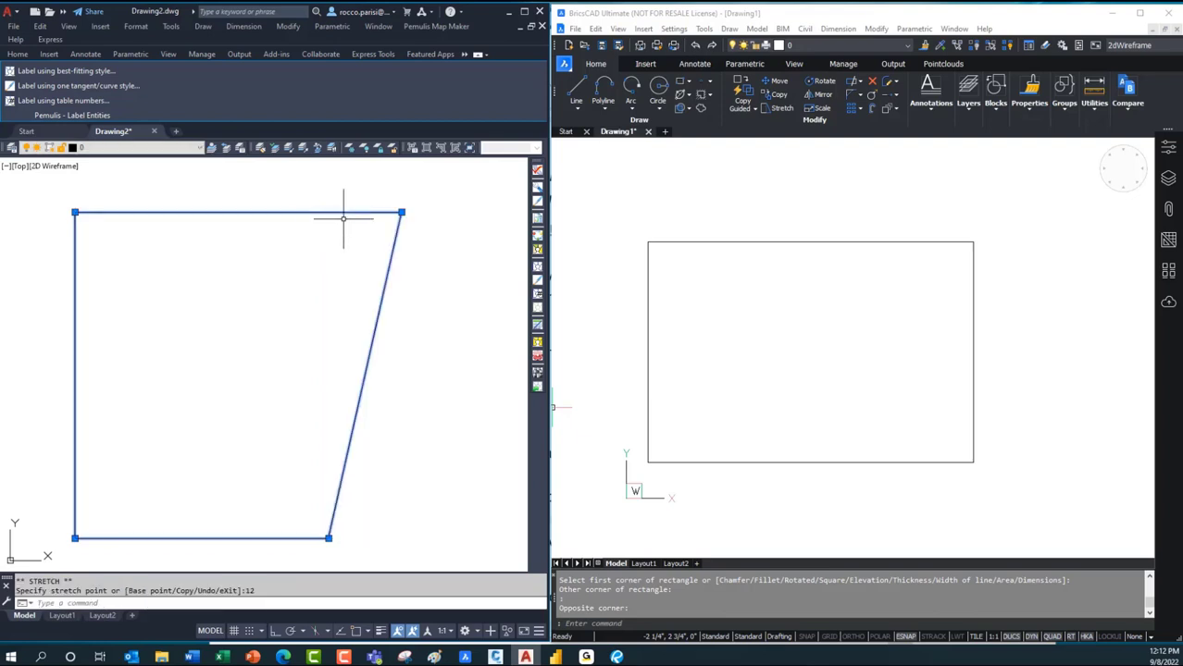
- Stretch the bottom-right corner by 12 to finish the square and clear the selection
left_click(328, 537)
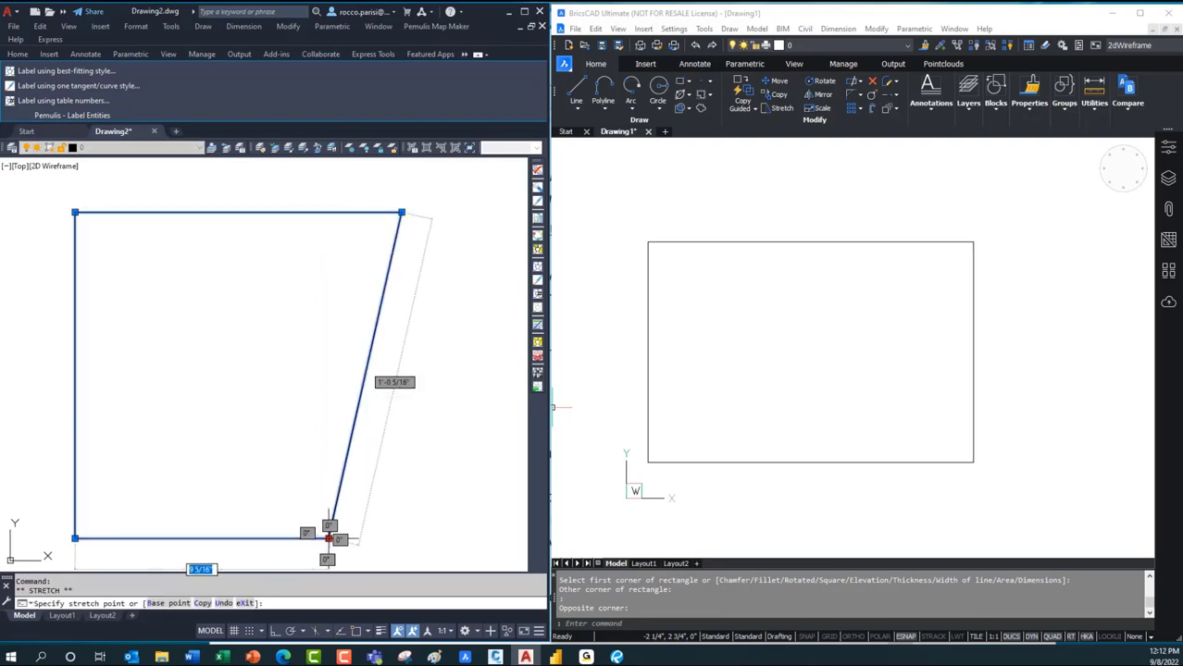
type("12")
key("Return")
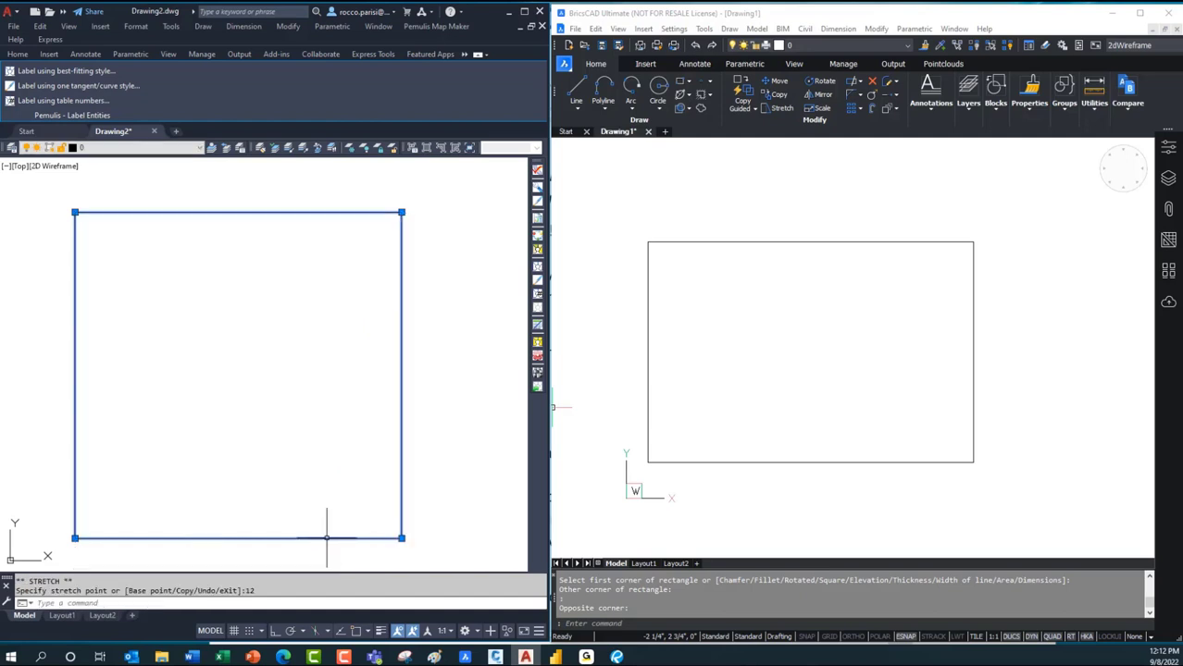
key("Escape")
key("Escape")
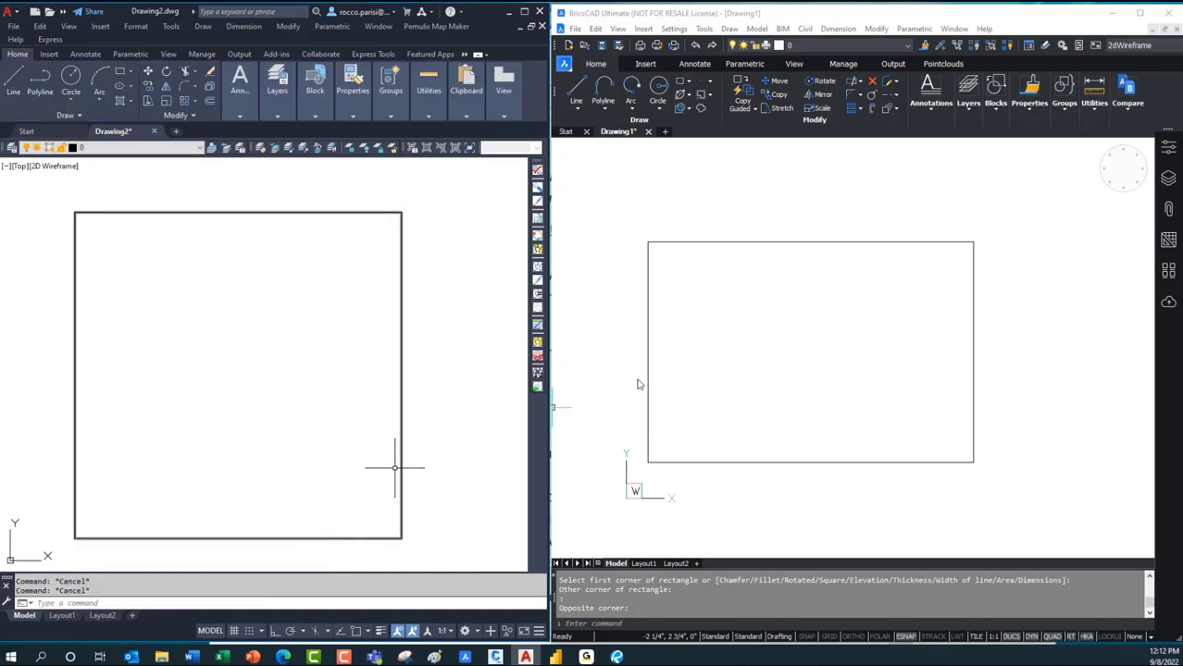
left_click(837, 298)
left_click(857, 241)
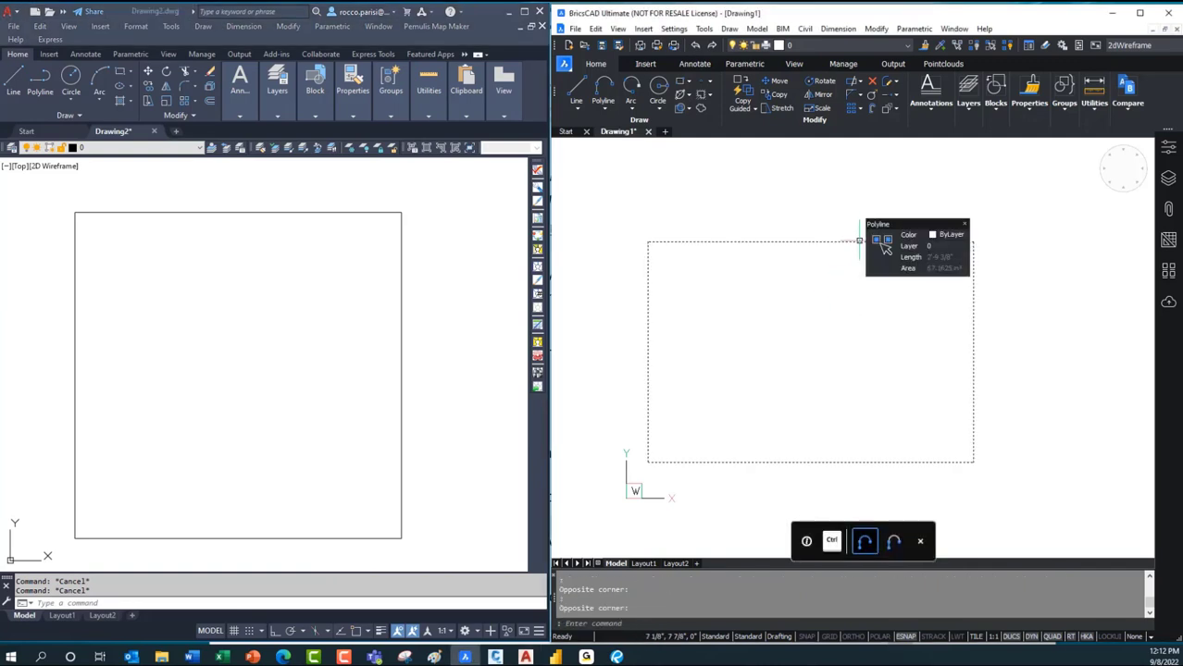
left_click(648, 241)
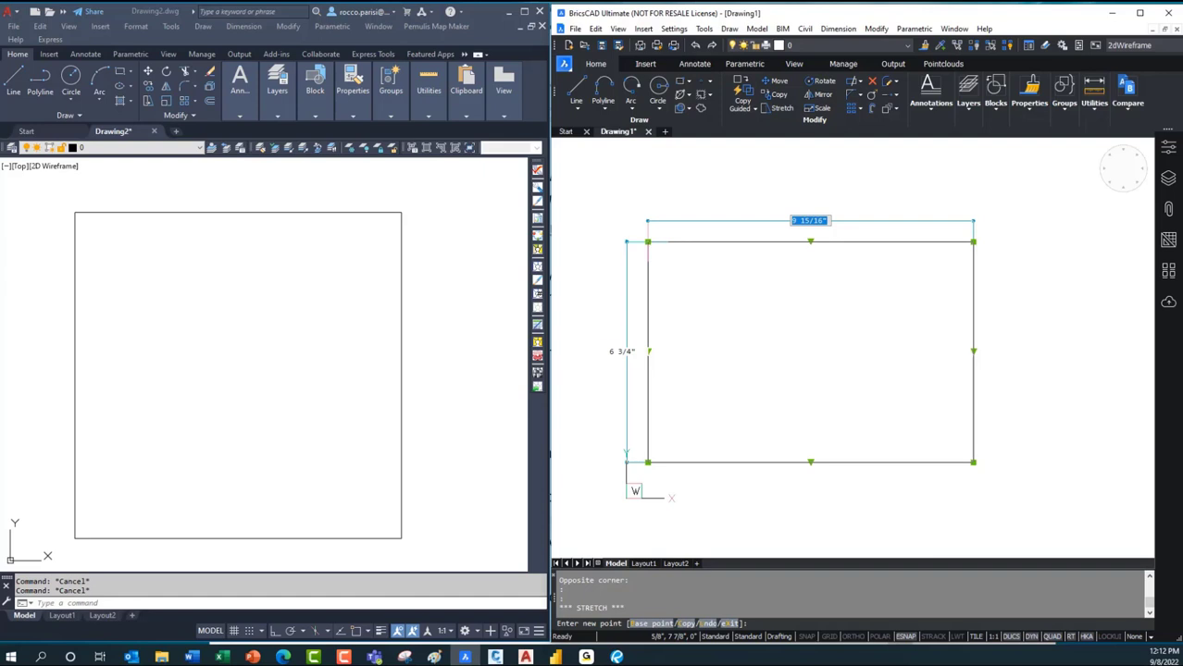
key("Tab")
key("Tab")
key("Tab")
key("Tab")
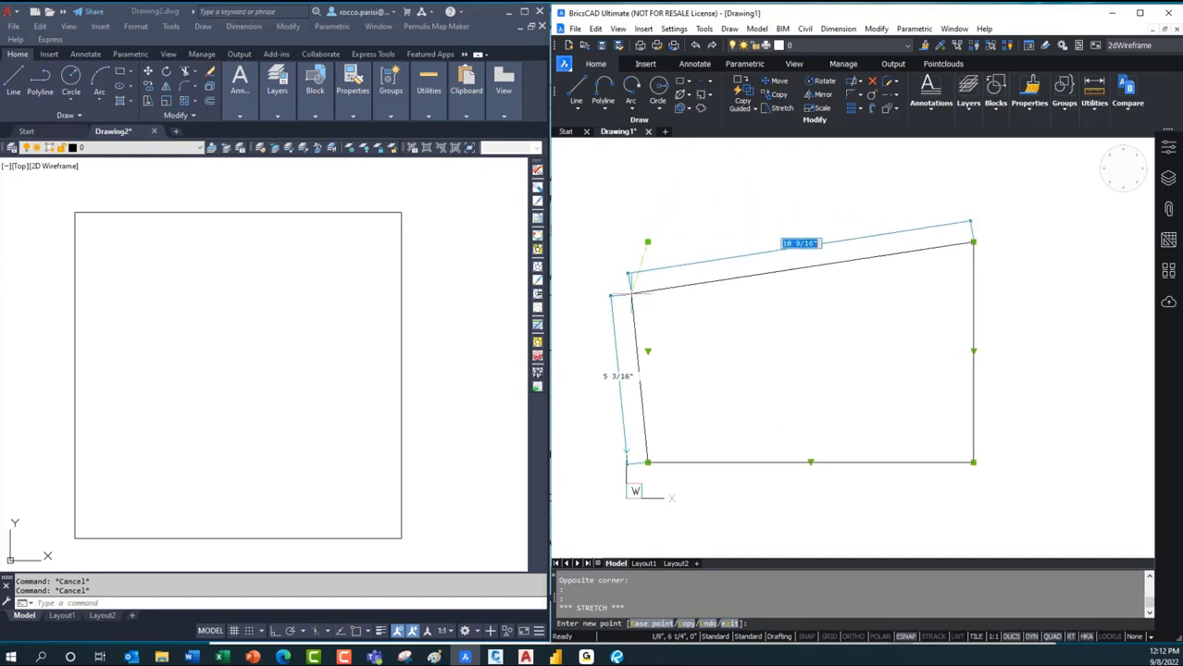
key("Escape")
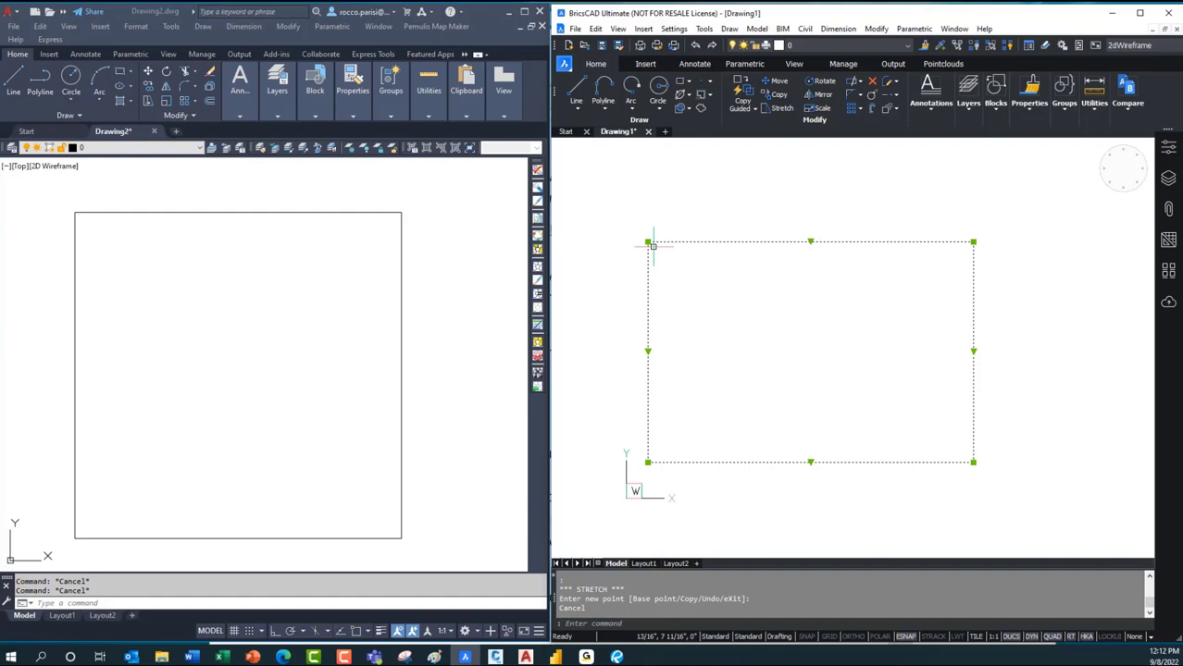
key("Escape")
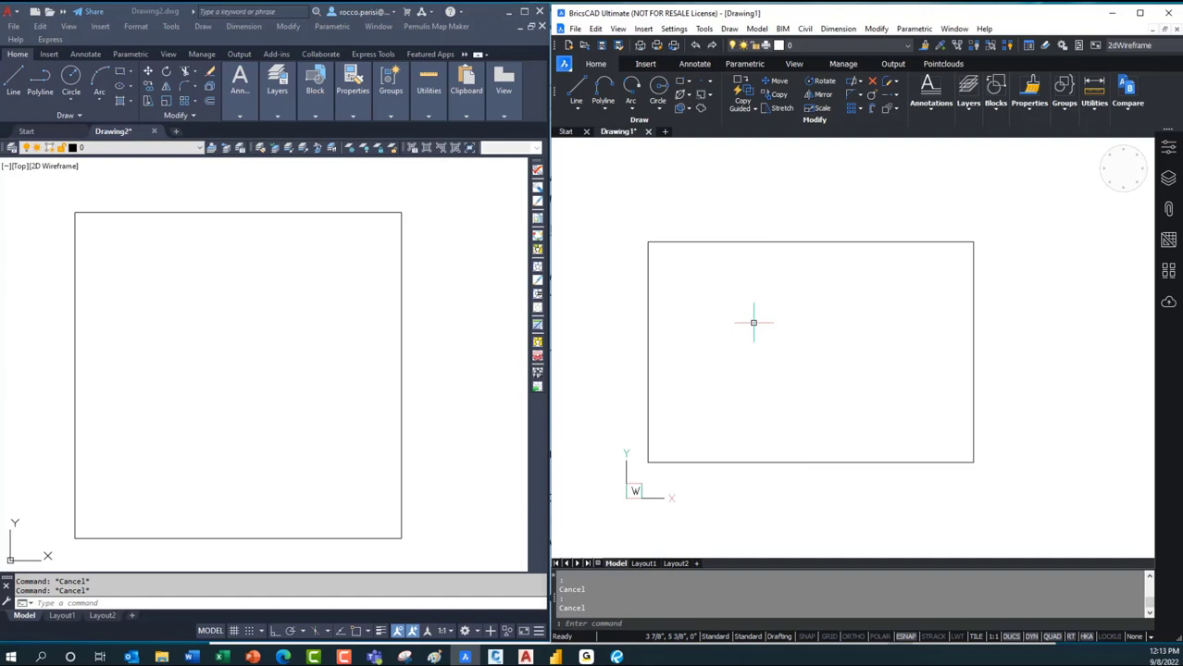
- Select the bottom edge of BricsCAD's rectangle and commit its length as 12
left_click(655, 338)
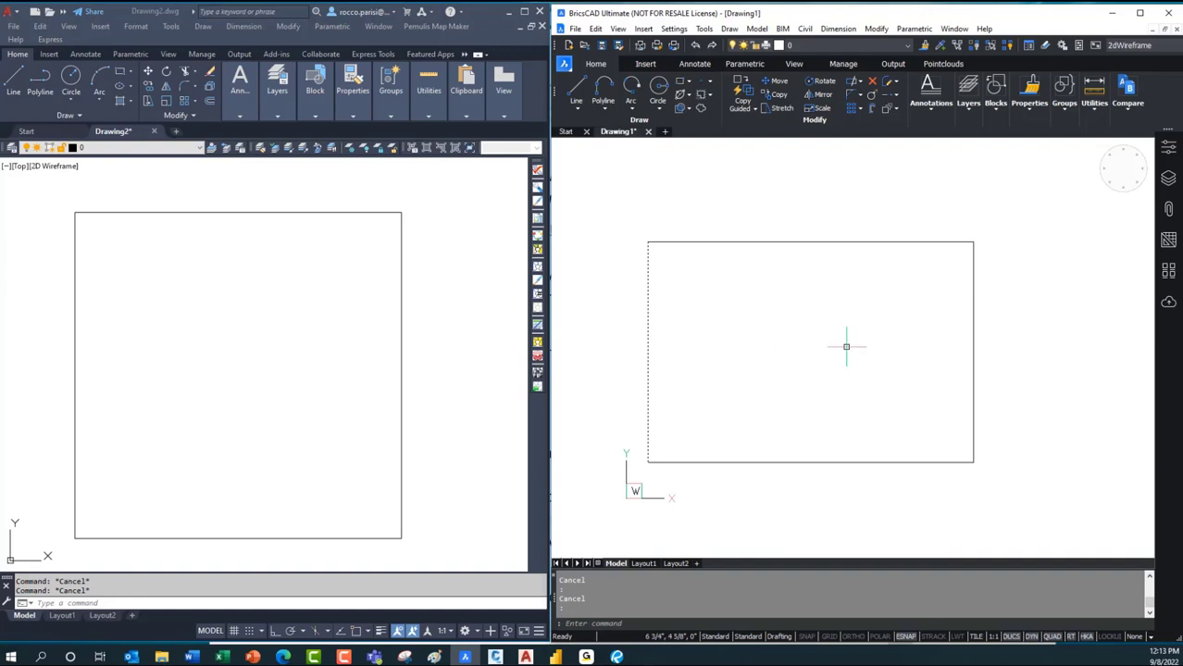
mouse_move(974, 340)
key("ctrl")
left_click(972, 341, "ctrl")
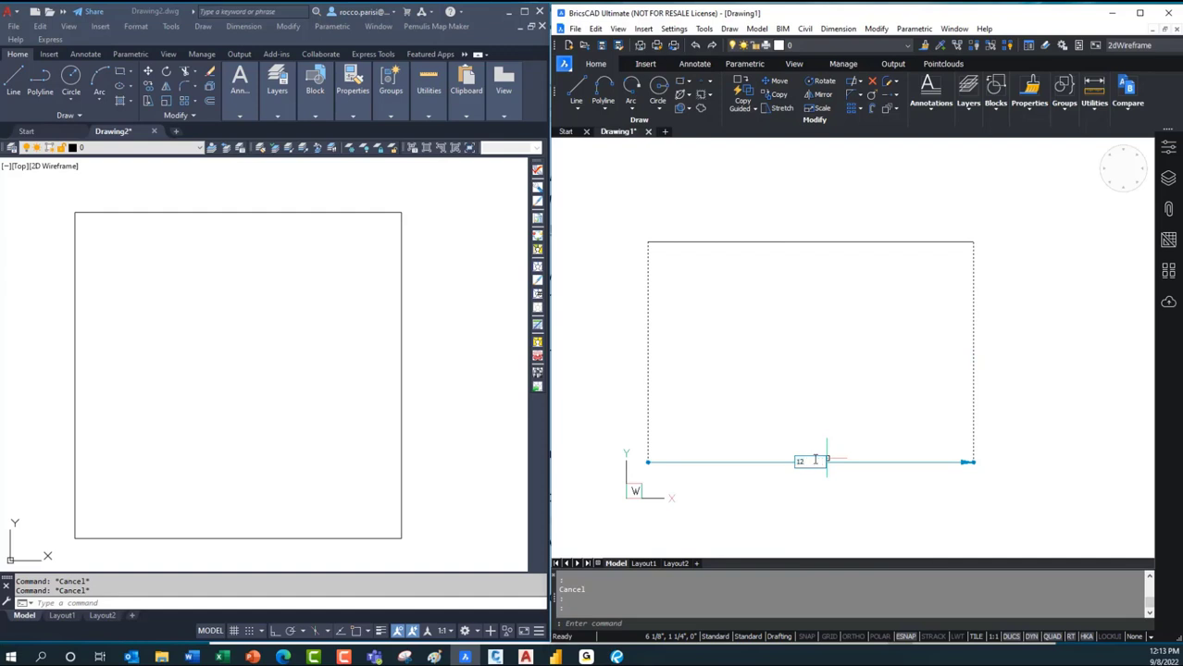
key("Return")
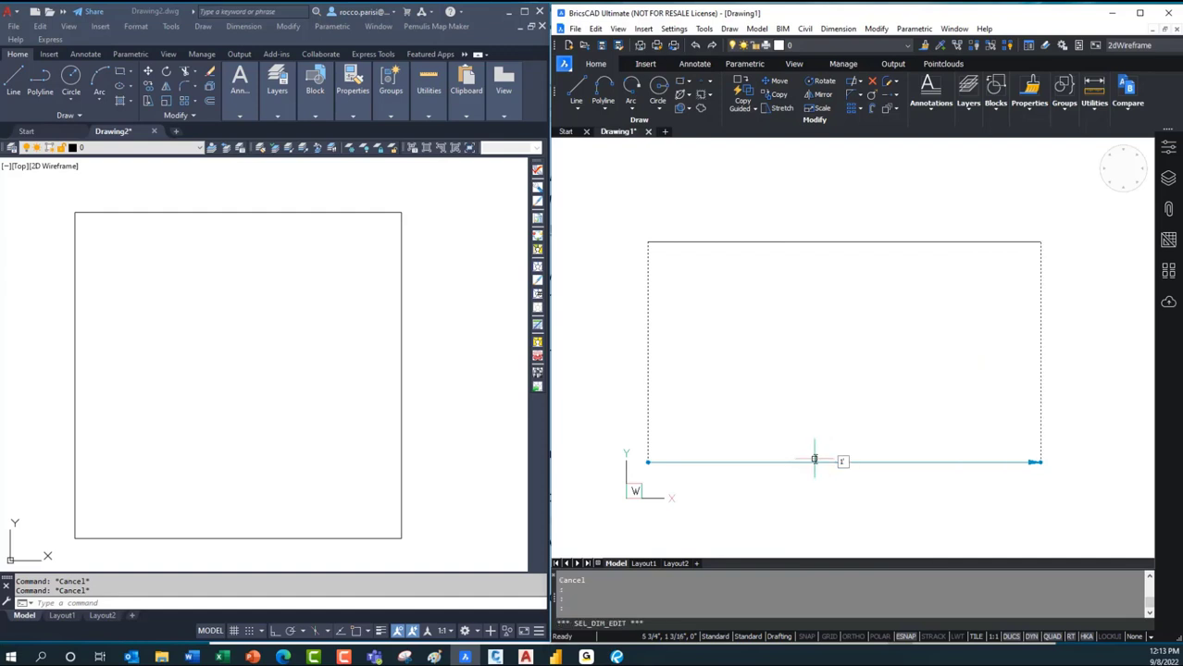
key("Escape")
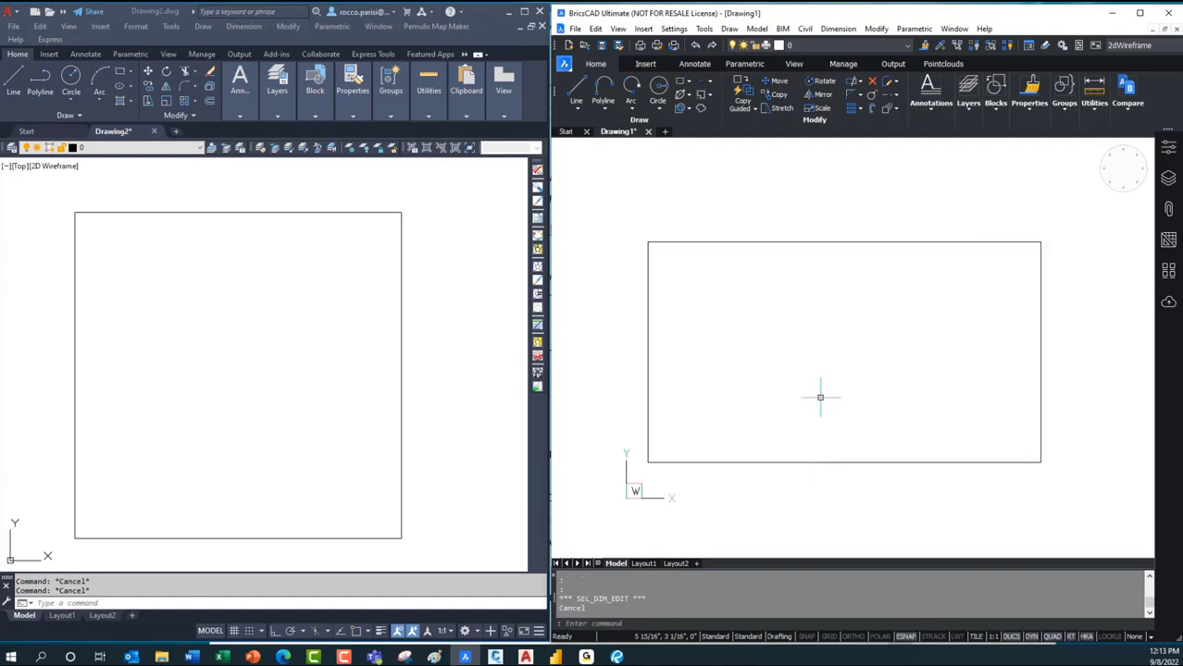
- Set the rectangle's right side length to 1' so it becomes a square
mouse_move(824, 460)
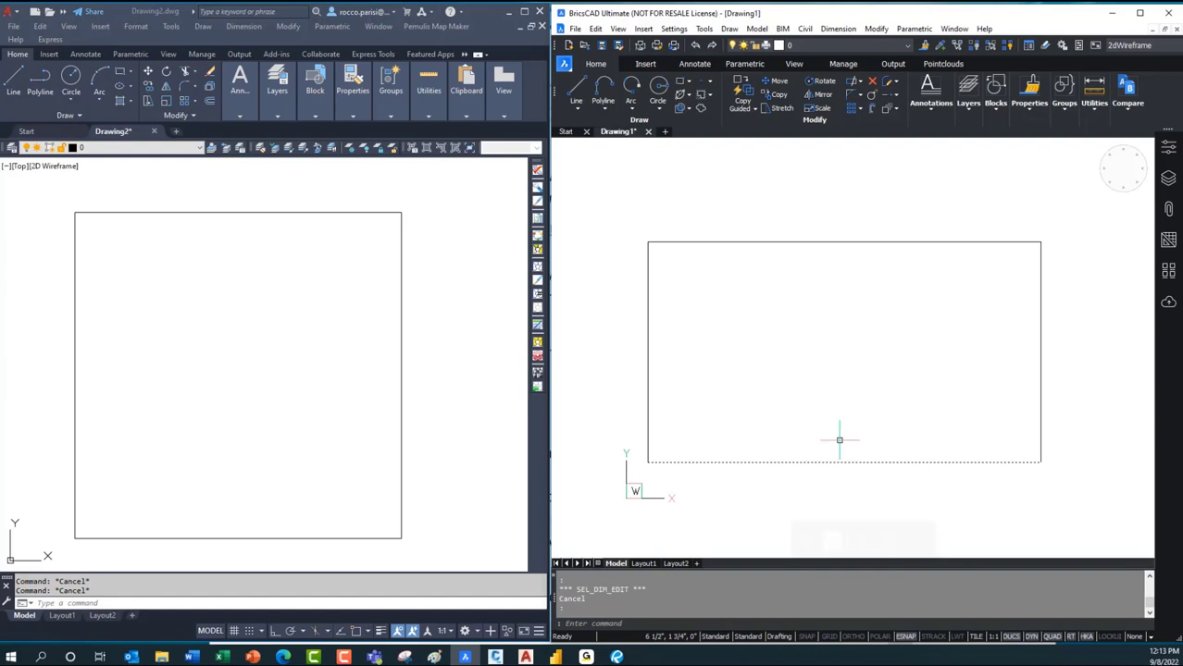
left_click(869, 242, "ctrl")
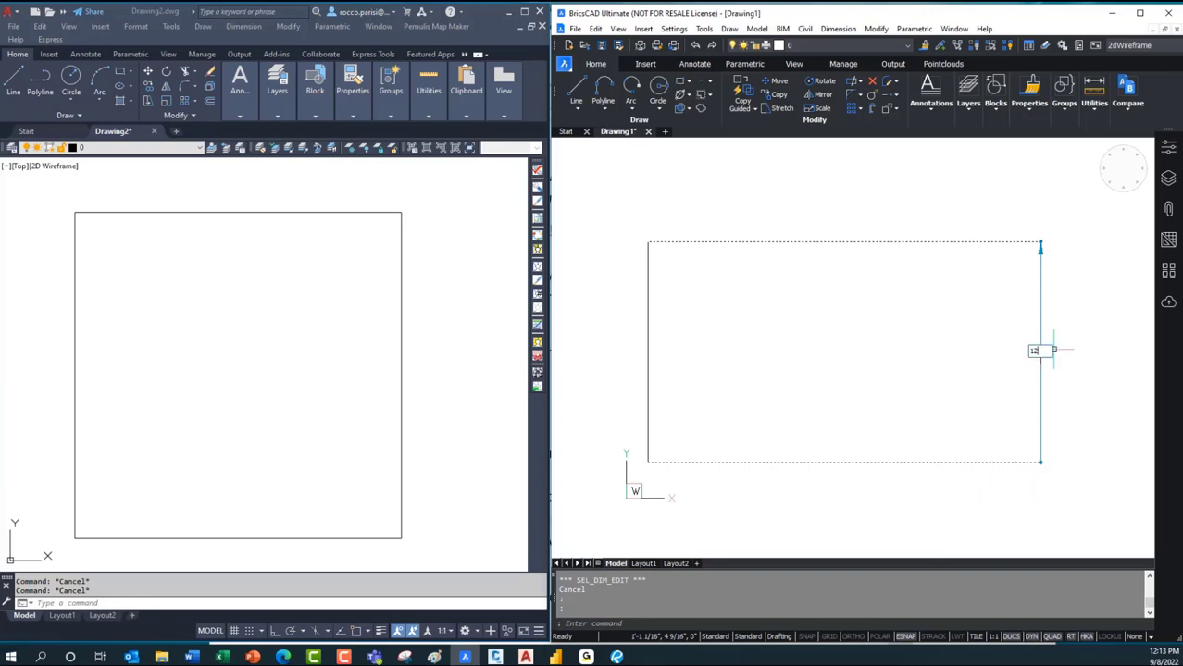
key("Return")
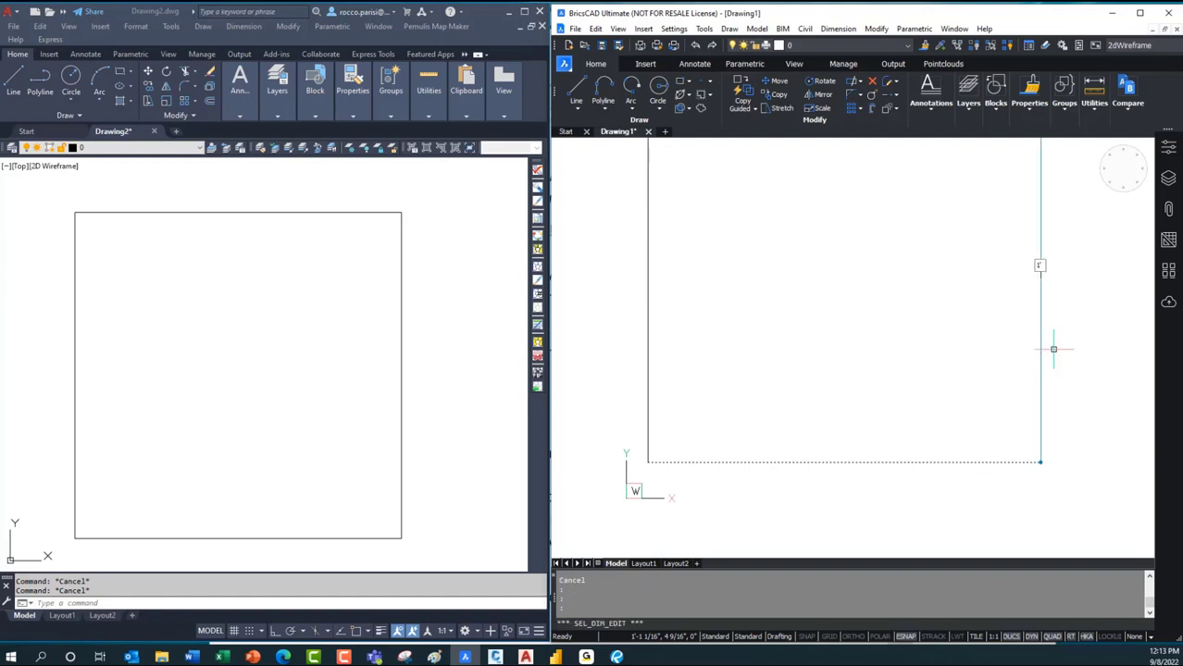
scroll(1053, 350, "down", 2)
key("Escape")
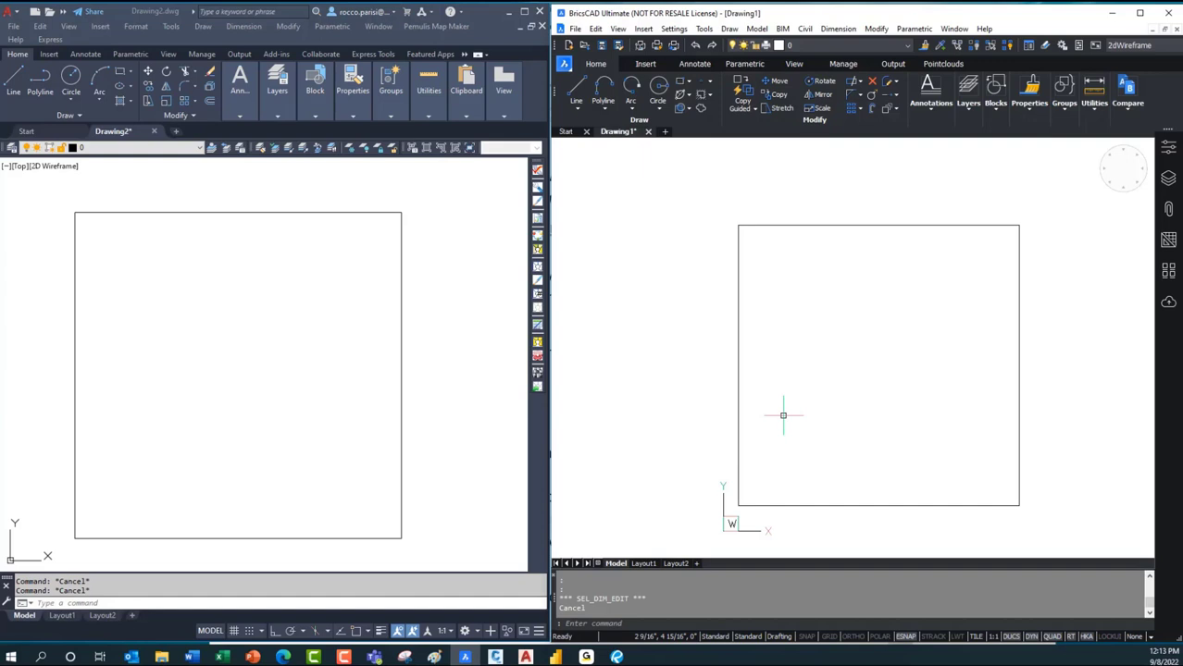
scroll(783, 416, "down", 2)
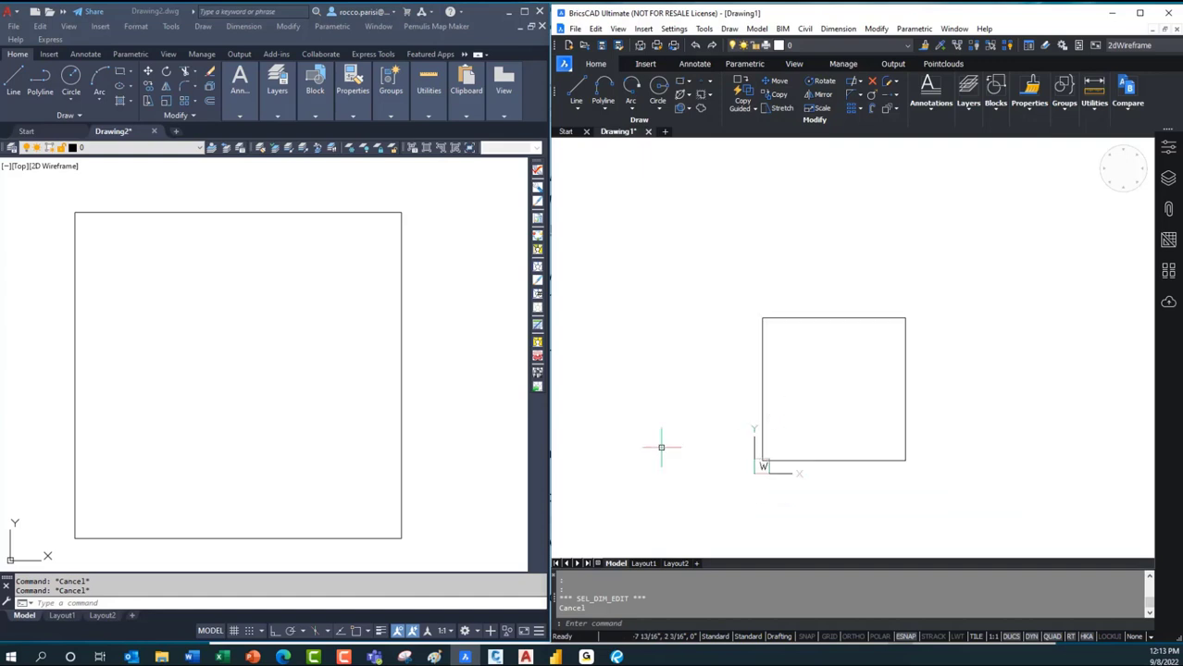
- Reframe AutoCAD's view and draw a circle to the right of the square
left_click(459, 427)
scroll(447, 439, "down", 6)
middle_click_drag(481, 404, 399, 399)
scroll(395, 400, "up", 4)
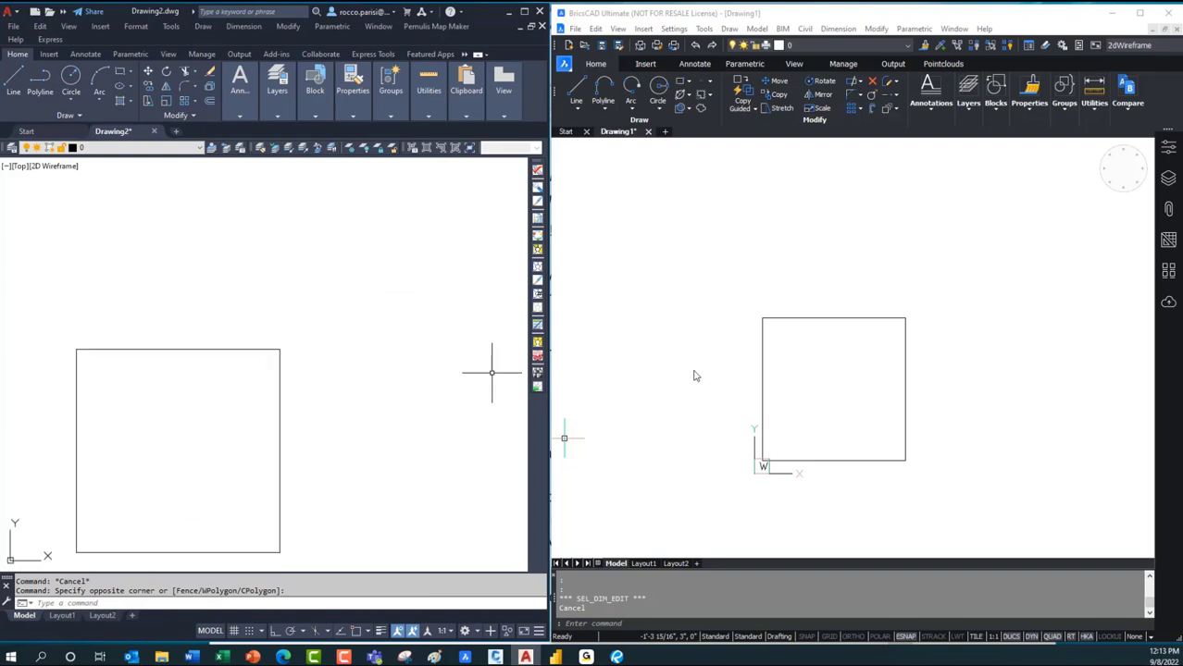
scroll(394, 374, "down", 2)
middle_click_drag(397, 378, 280, 330)
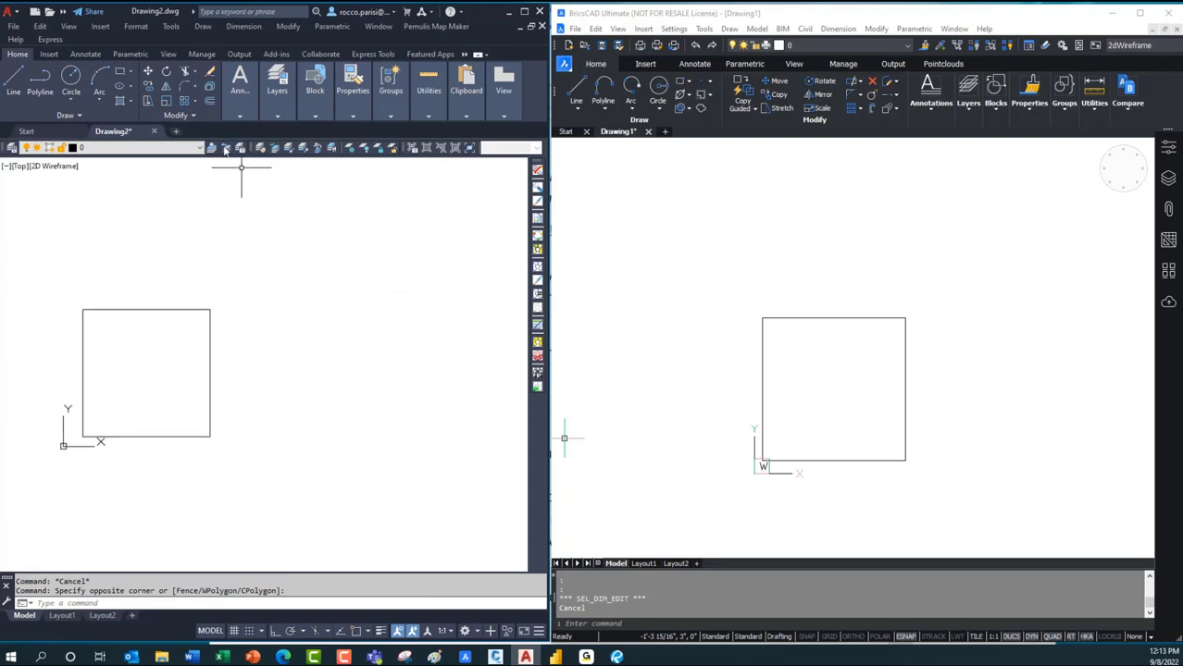
left_click(70, 78)
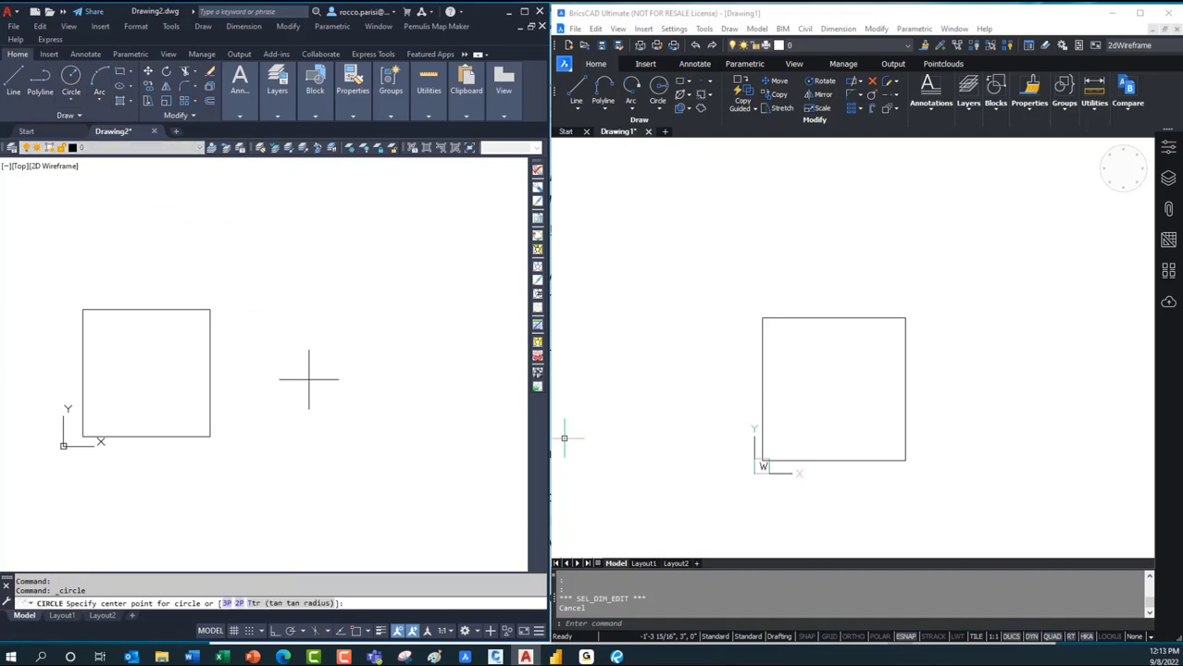
left_click(312, 359)
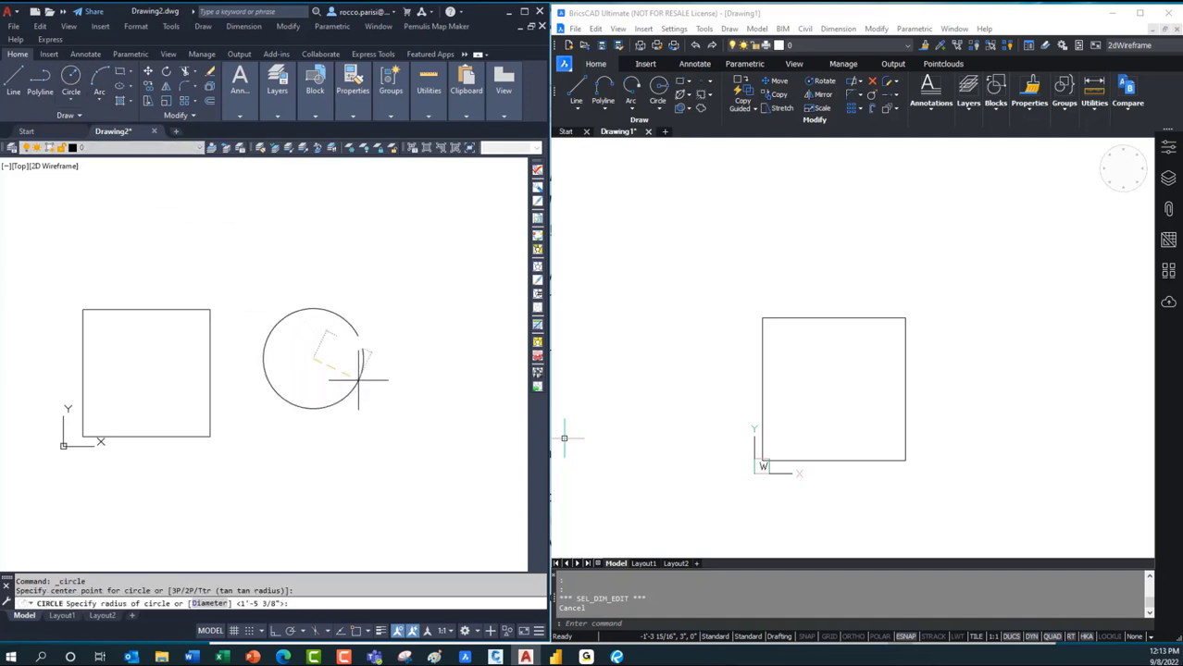
left_click(368, 329)
left_click(883, 168)
left_click(697, 180)
- Draw BricsCAD's circle right of its square, then select the AutoCAD circle
left_click(658, 90)
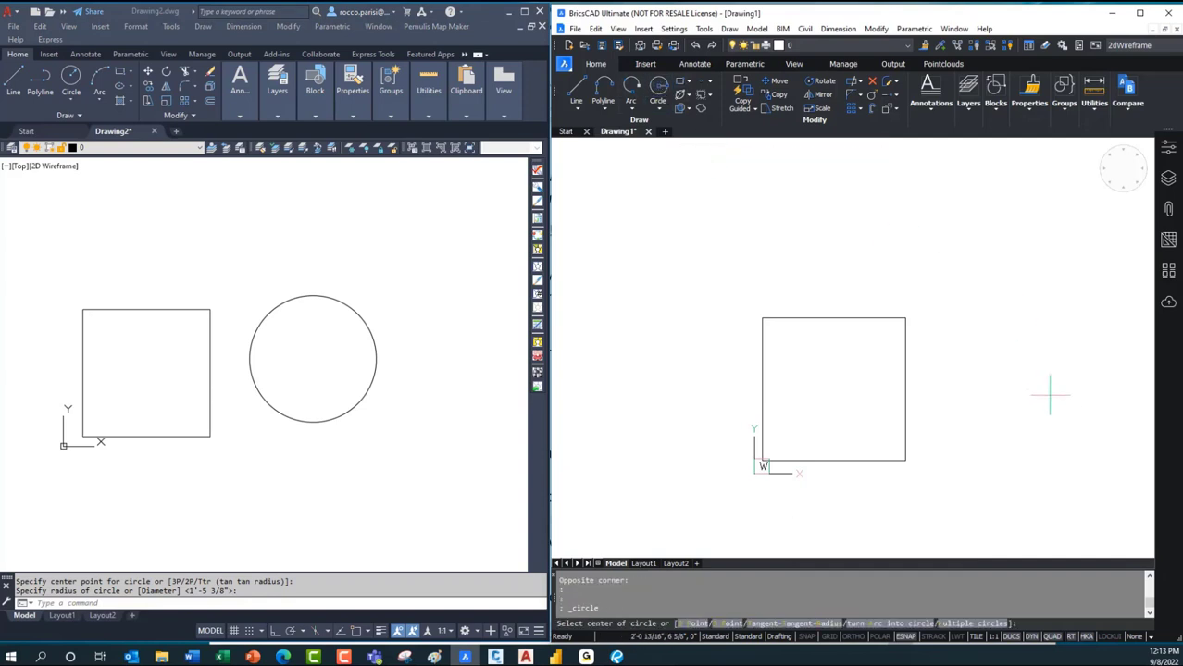
left_click(1019, 364)
left_click(1063, 394)
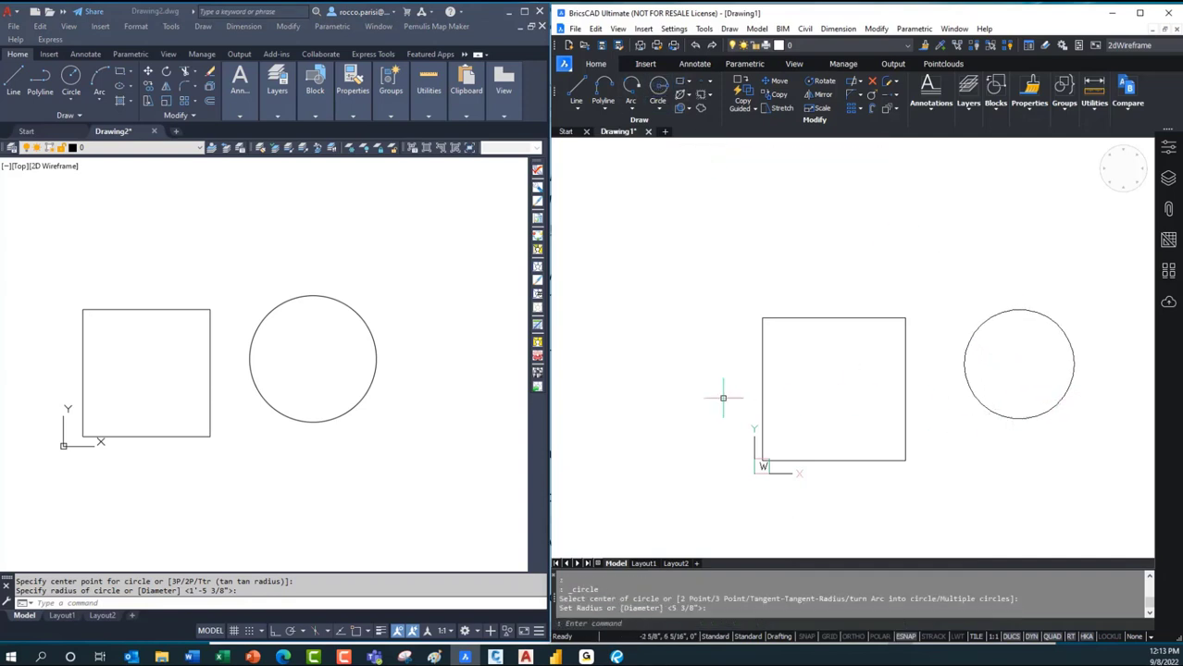
left_click(519, 317)
key("Escape")
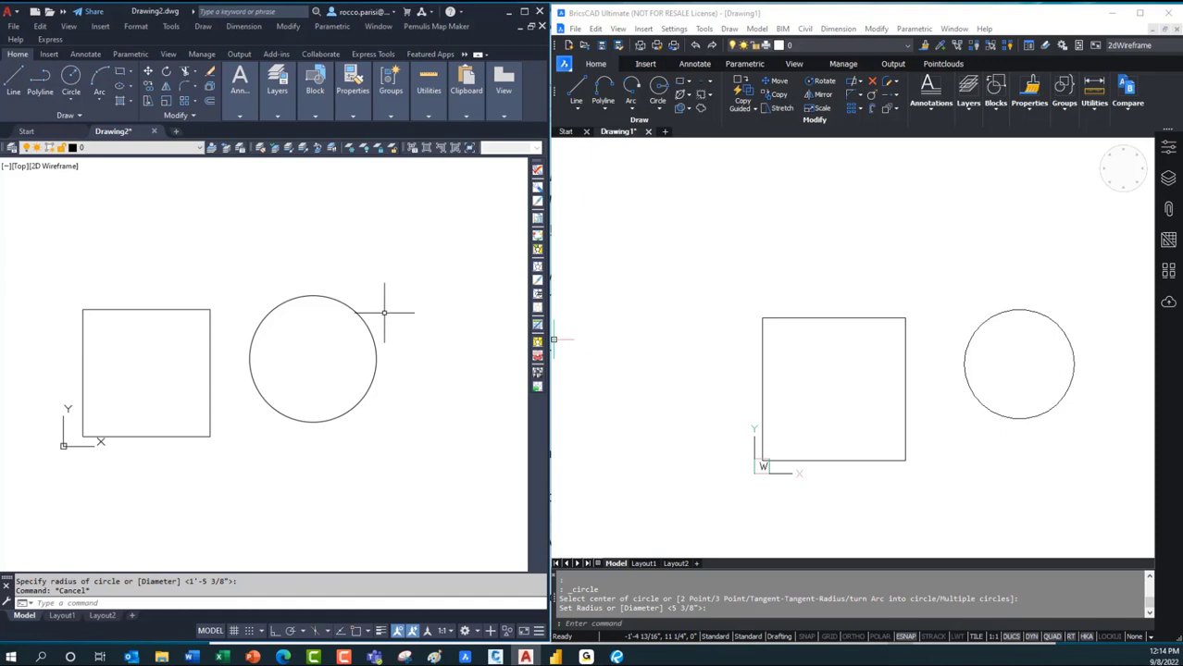
left_click(361, 402)
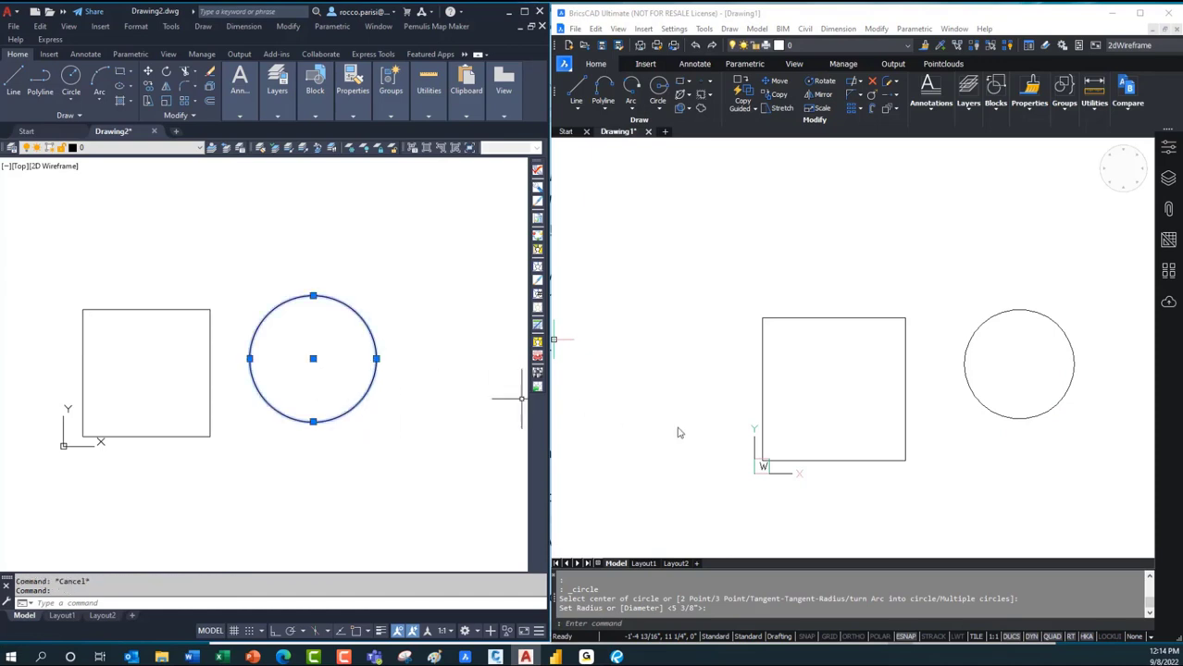
- Stretch AutoCAD's circle from its right quadrant grip to a radius of 8
left_click(376, 358)
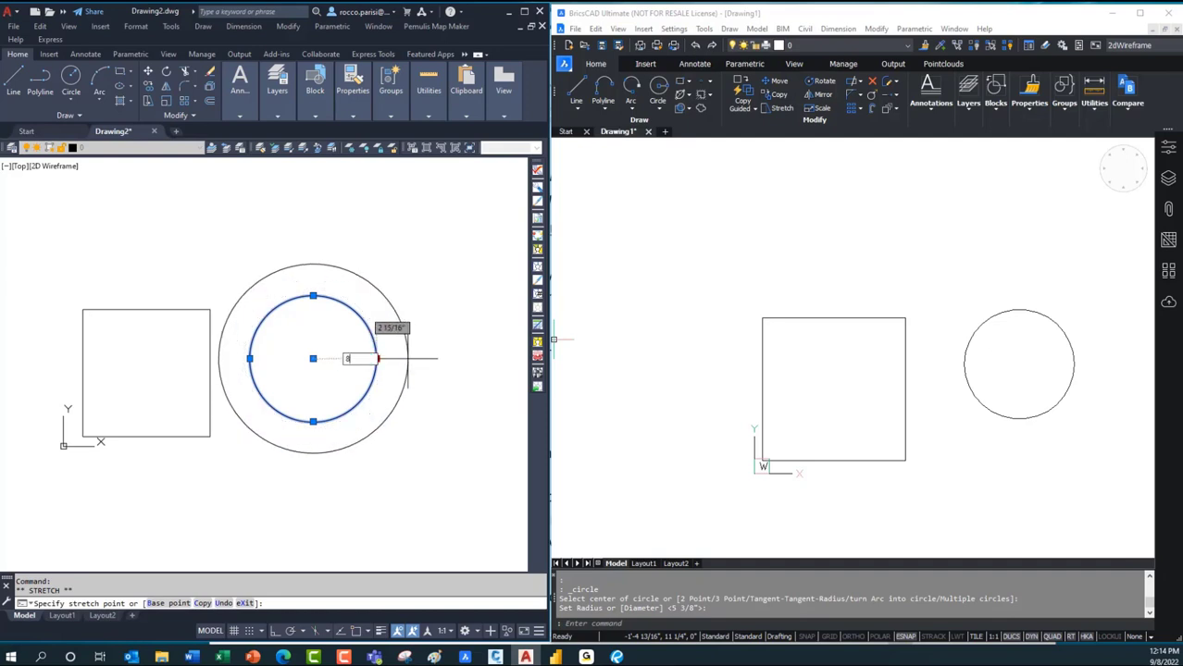
key("Return")
key("Escape")
key("Escape")
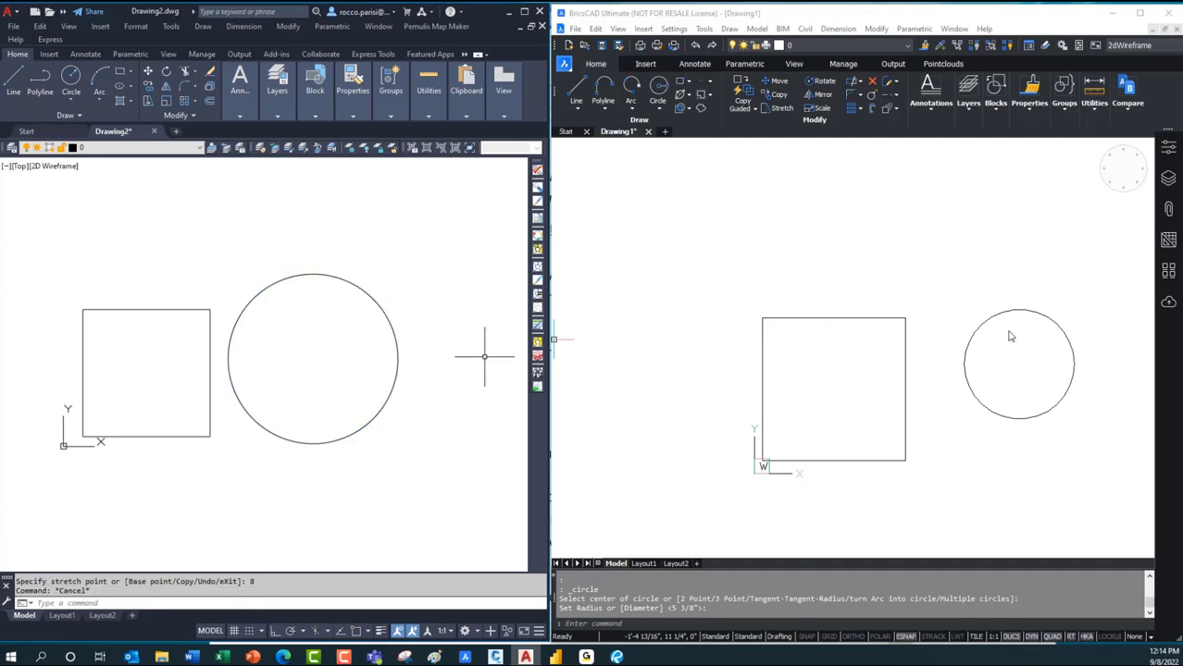
left_click(999, 354)
- Resize BricsCAD's circle from its quadrant grip to a radius of 8
left_click(1076, 348)
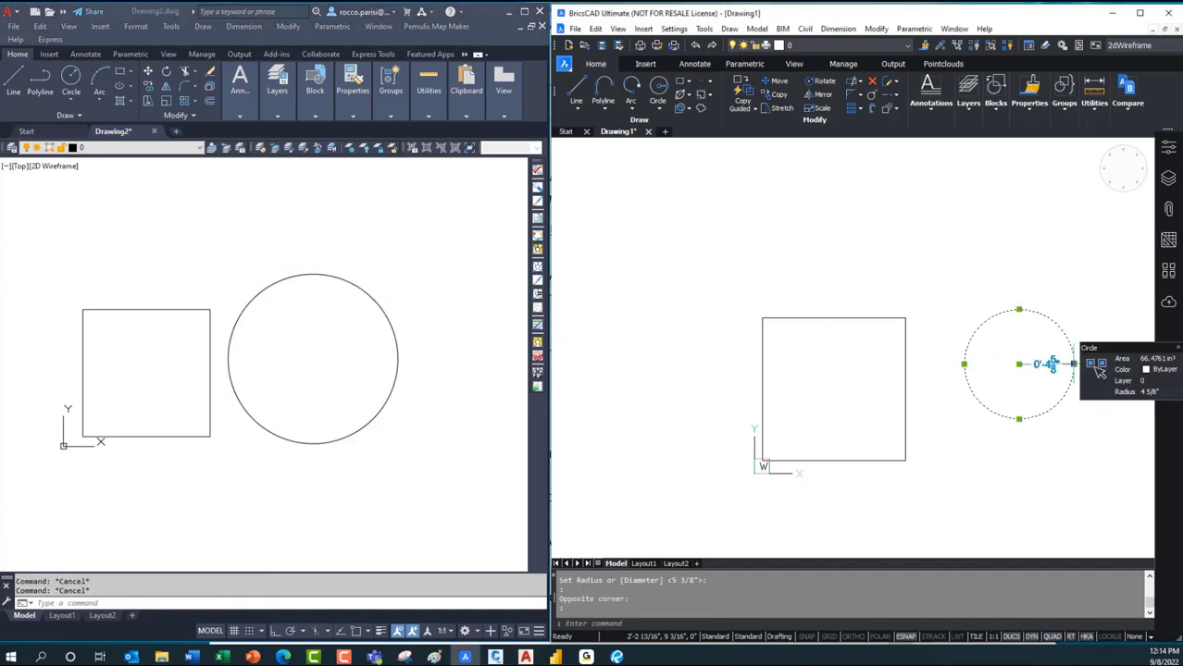
left_click(1073, 363)
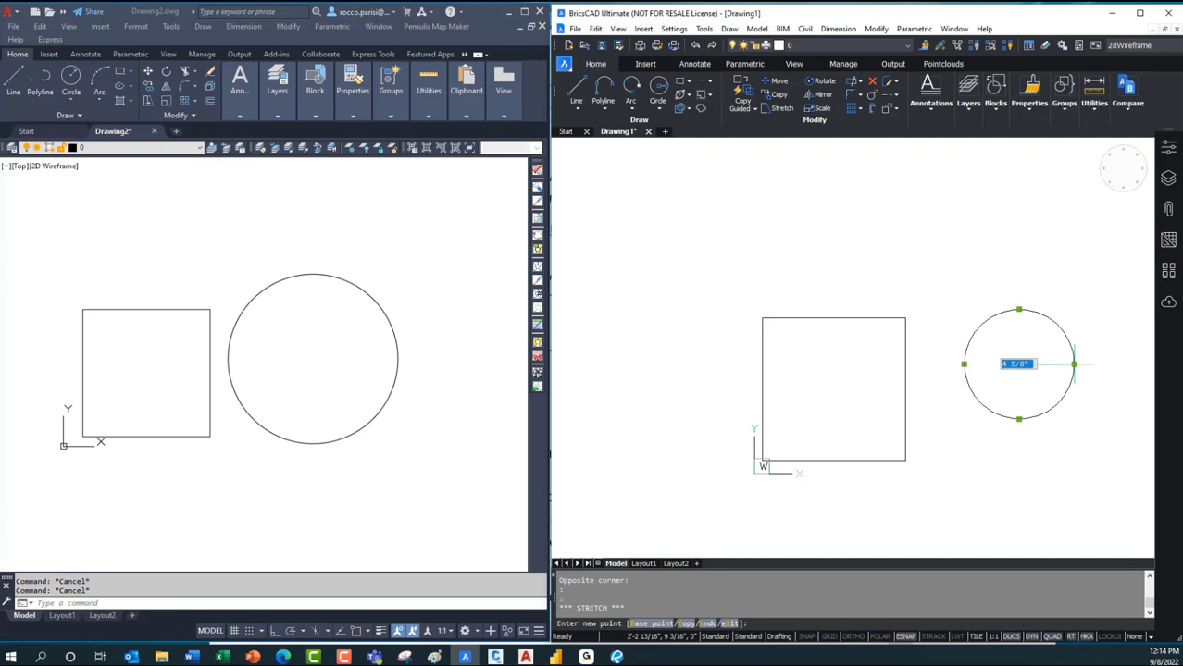
type("8")
key("Return")
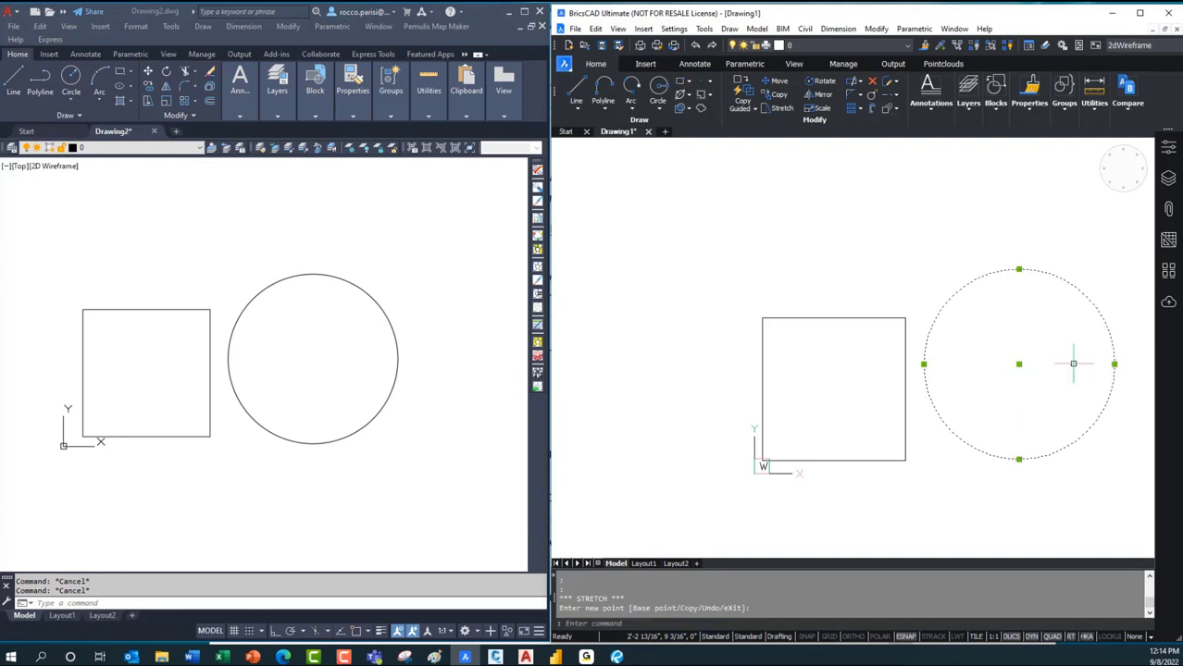
middle_click_drag(1074, 364, 940, 357)
key("Escape")
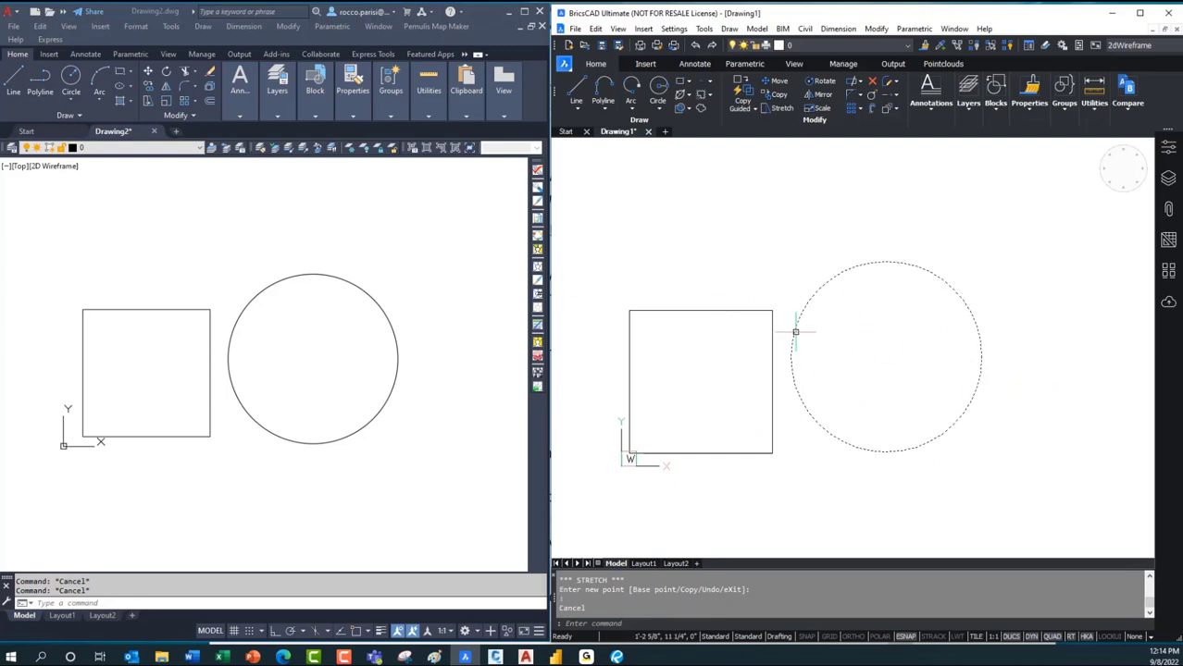
- Zoom out and pan both views to frame the square and enlarged circle
left_click(502, 332)
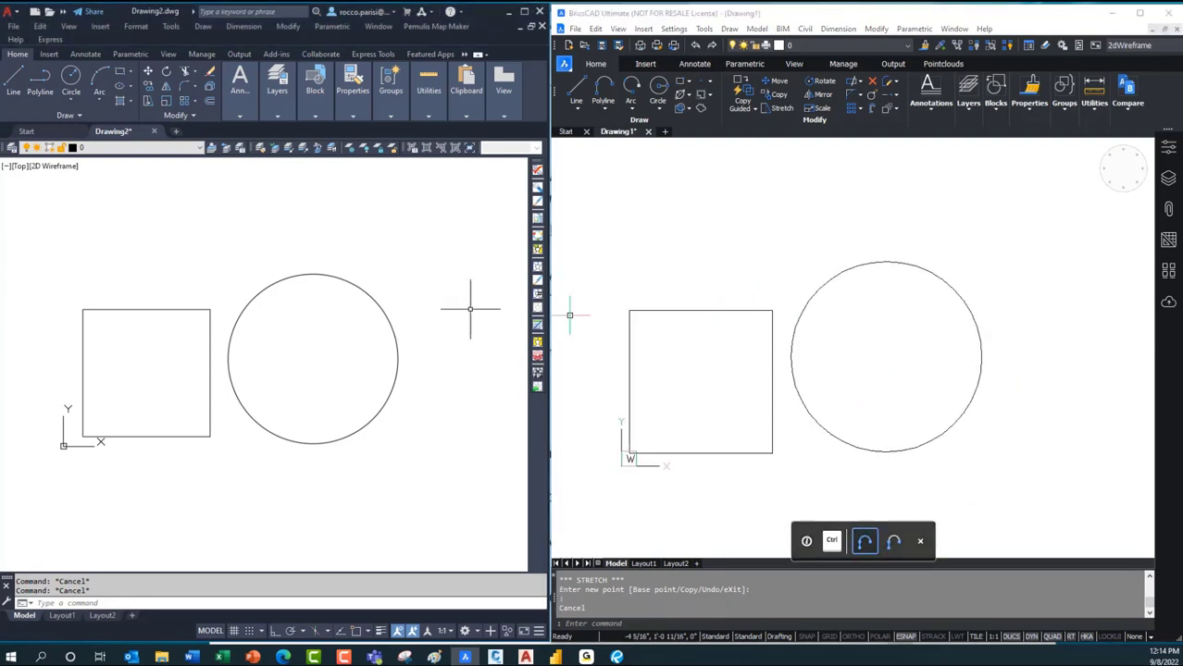
left_click(470, 298)
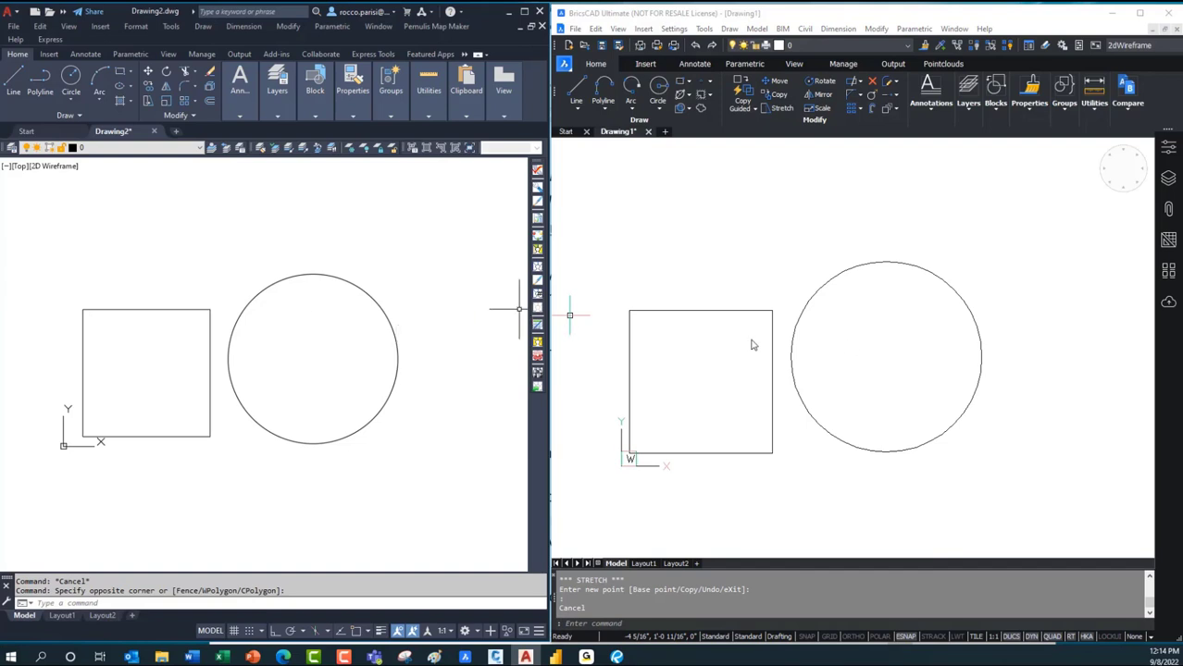
left_click(459, 296)
left_click(457, 292)
scroll(460, 308, "down", 2)
mouse_move(460, 308)
middle_mouse_down()
mouse_move(409, 391)
mouse_move(411, 357)
middle_mouse_up()
left_click(898, 387)
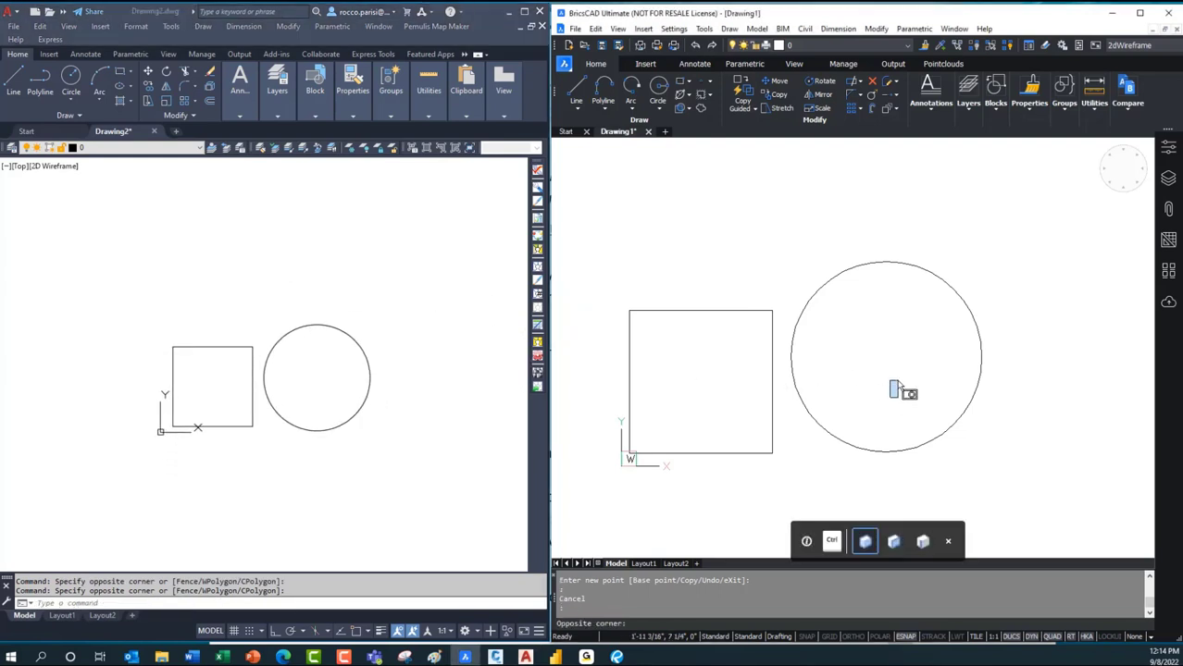
scroll(898, 383, "down", 2)
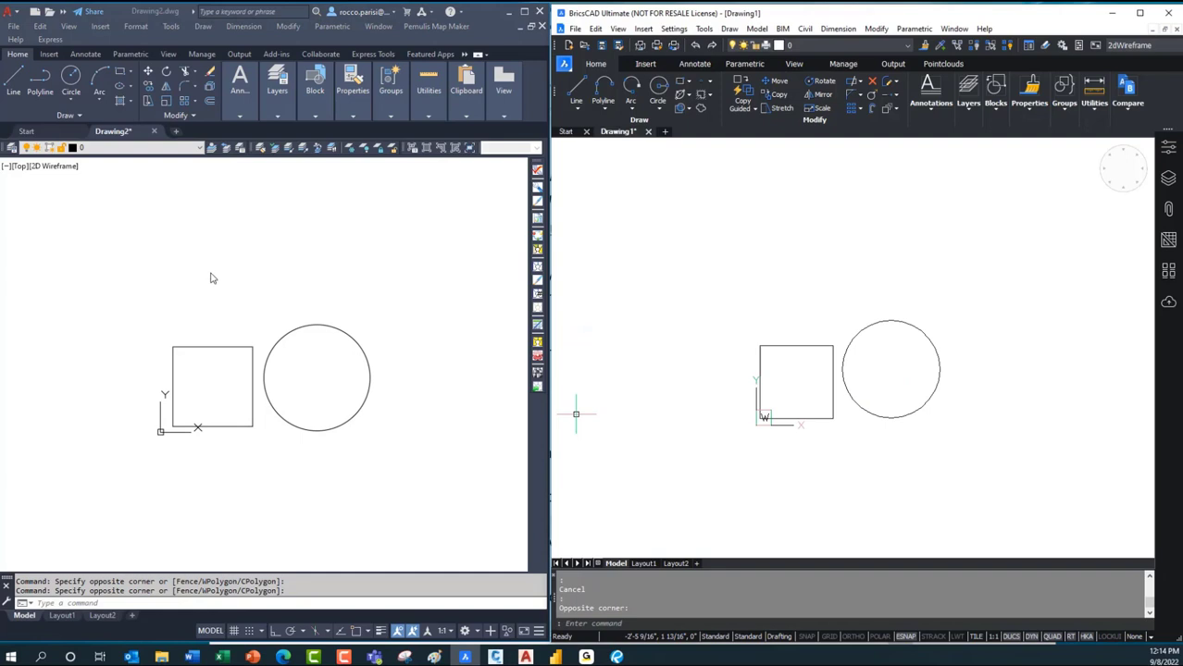
left_click(176, 246)
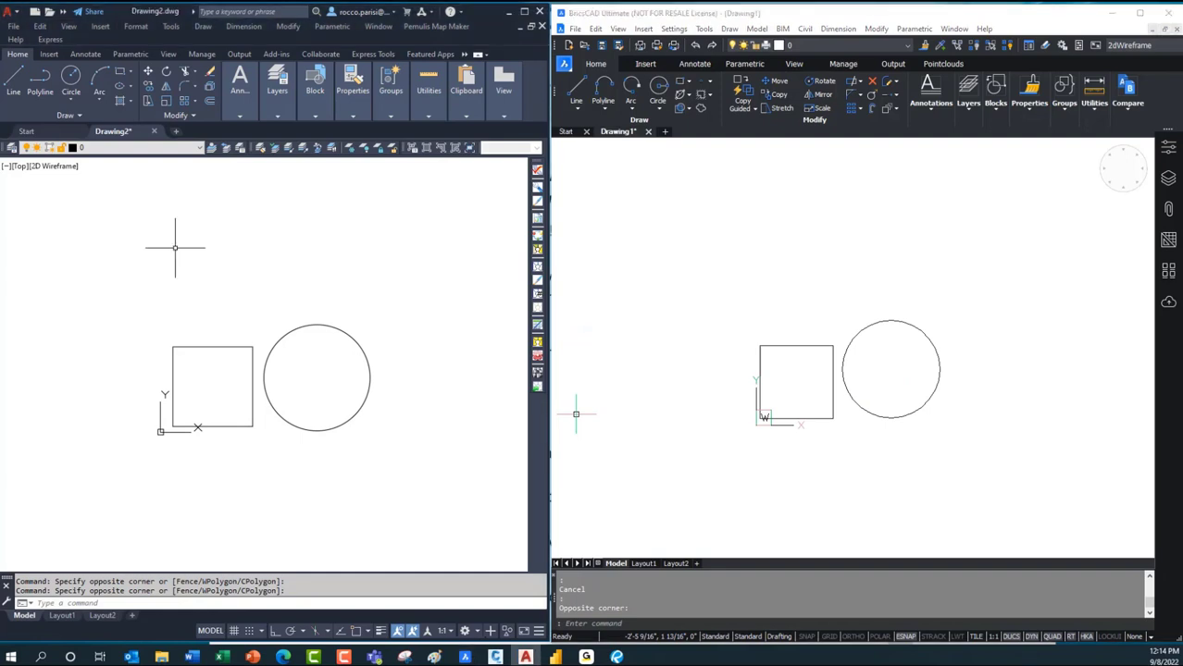
- Start an AutoCAD polyline above the shapes, with Ortho on for a vertical then horizontal segment
left_click(41, 83)
left_click(149, 326)
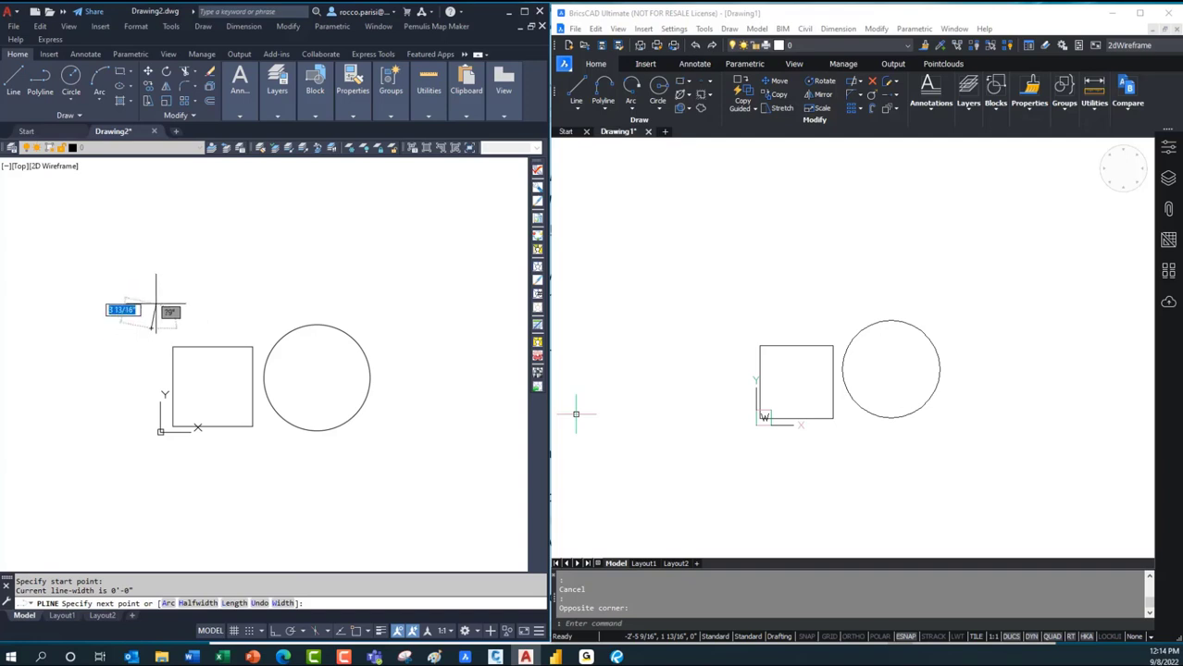
key("F8")
left_click(164, 263)
left_click(253, 274)
- Add a rising diagonal, a top horizontal and a descending diagonal segment, then finish the polyline
key("F8")
left_click(293, 189)
key("F8")
left_click(390, 190)
key("F8")
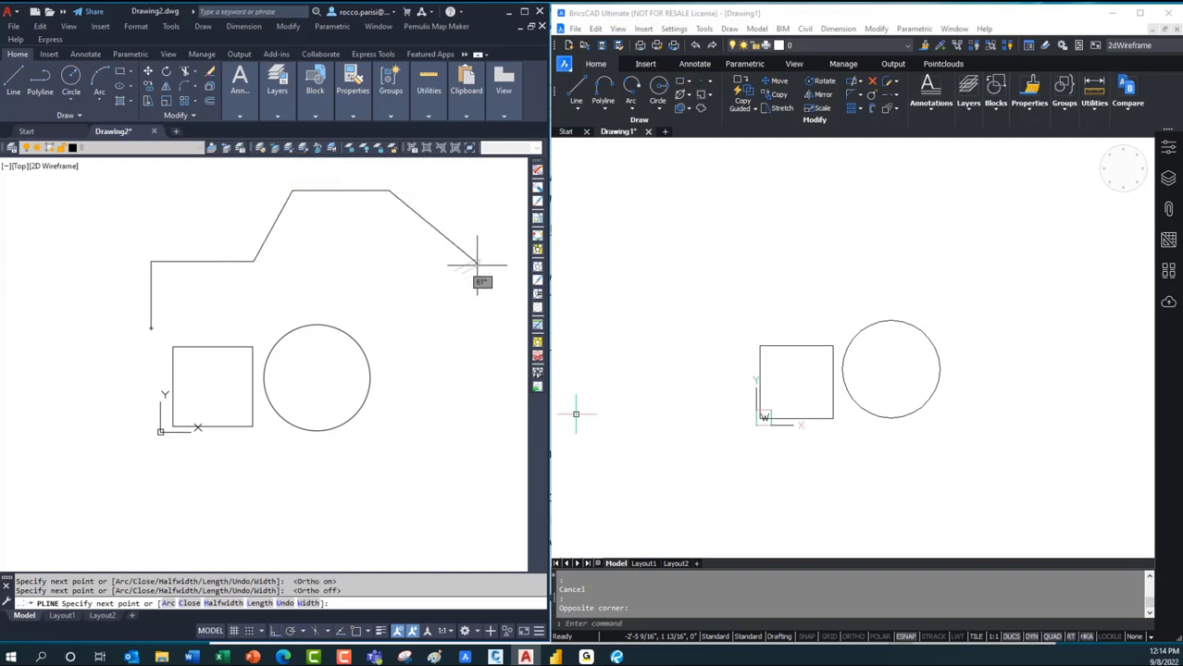
left_click(472, 260)
key("Return")
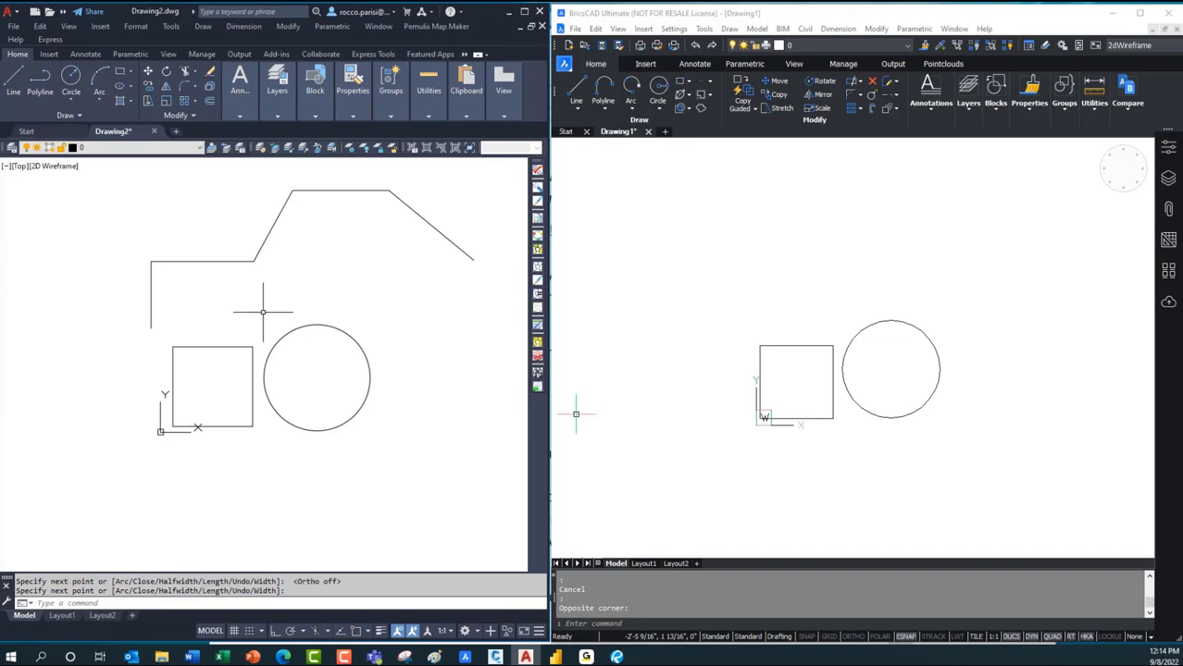
key("Escape")
- Copy AutoCAD's polyline and paste it into BricsCAD above its square and circle
left_click(233, 262)
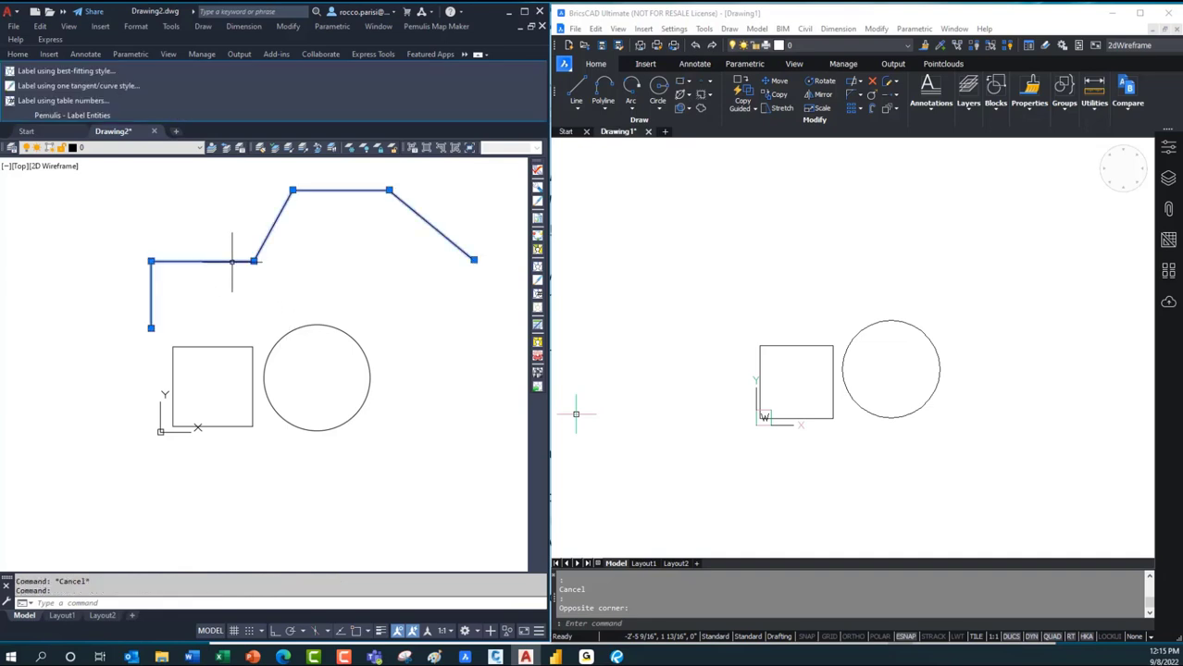
key("ctrl+c")
left_click(818, 282)
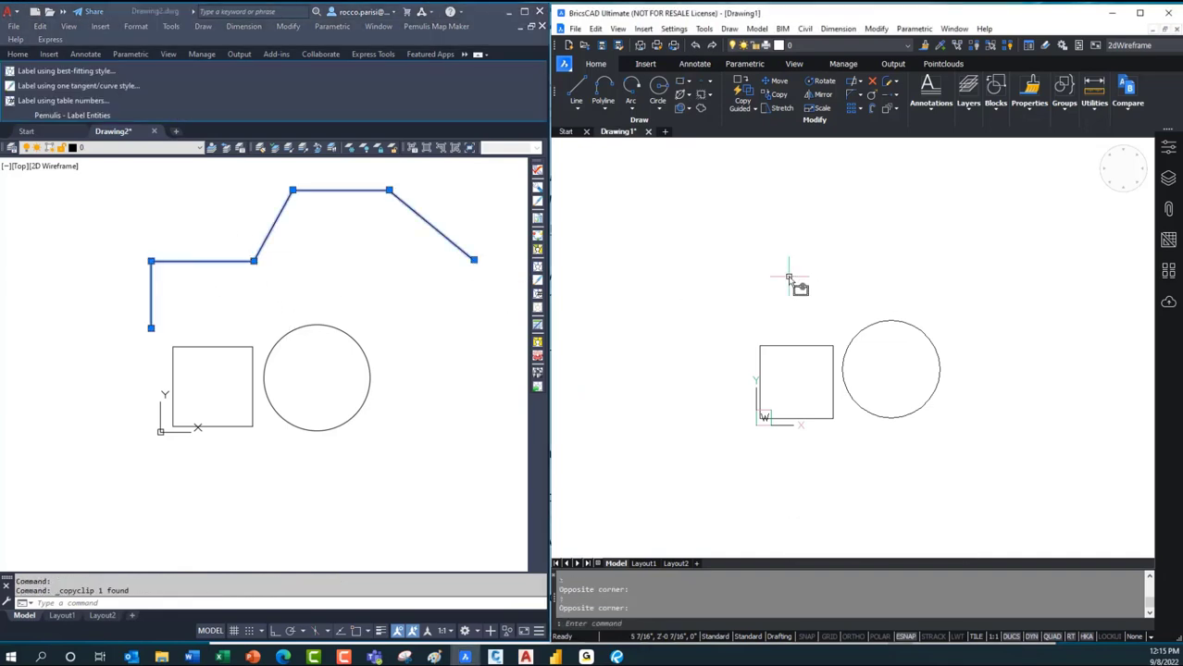
key("ctrl+v")
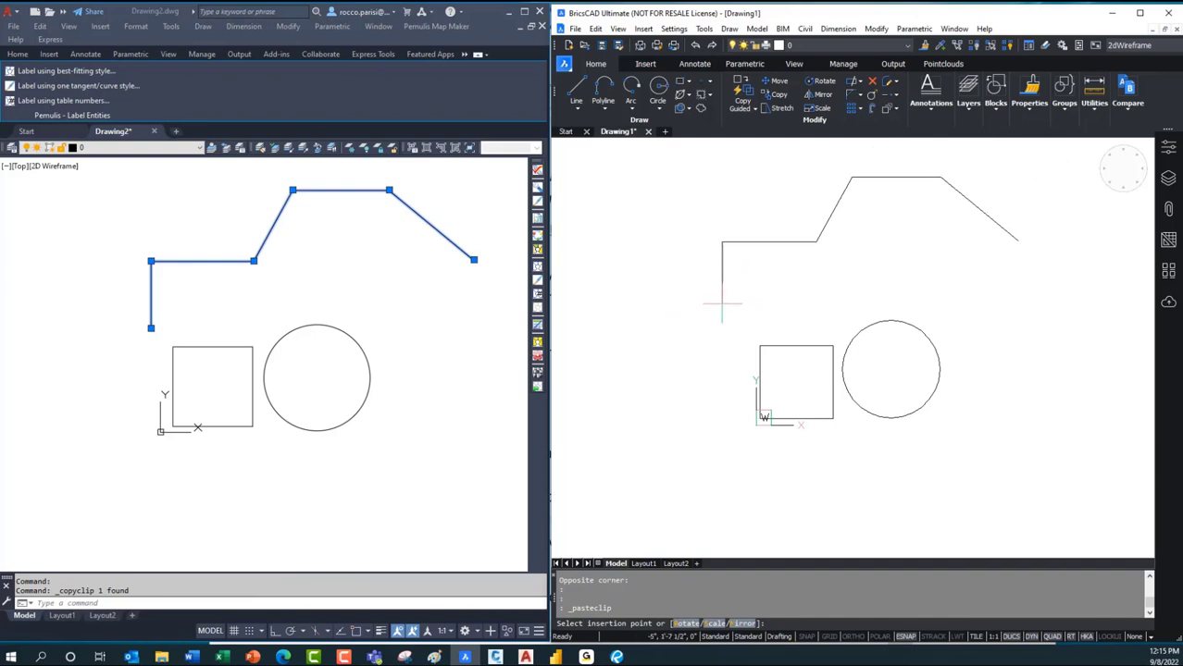
key("Escape")
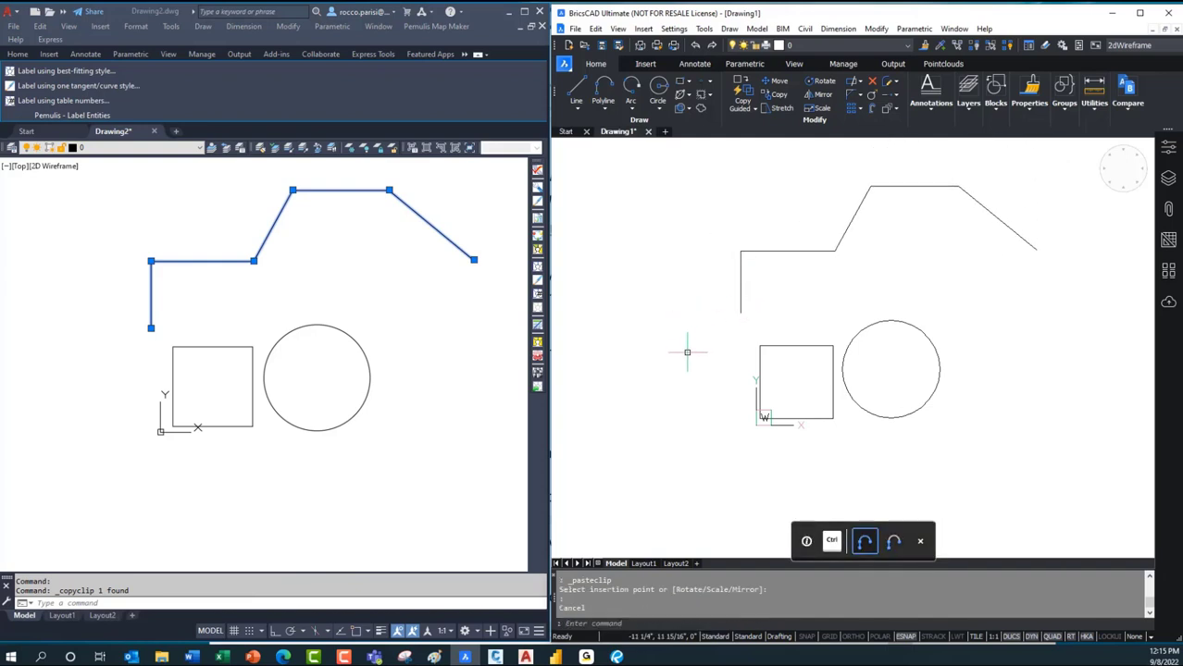
left_click(468, 326)
key("Escape")
key("Escape")
left_click(431, 337)
left_click(447, 335)
middle_click_drag(432, 312, 415, 384)
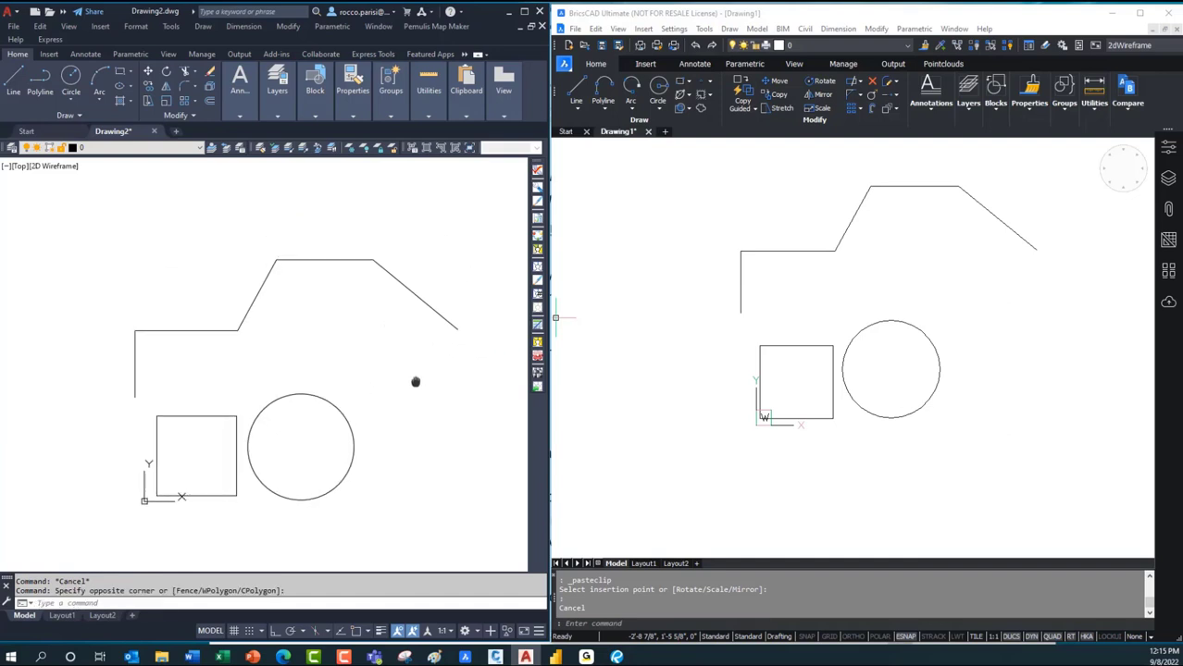
left_click(190, 332)
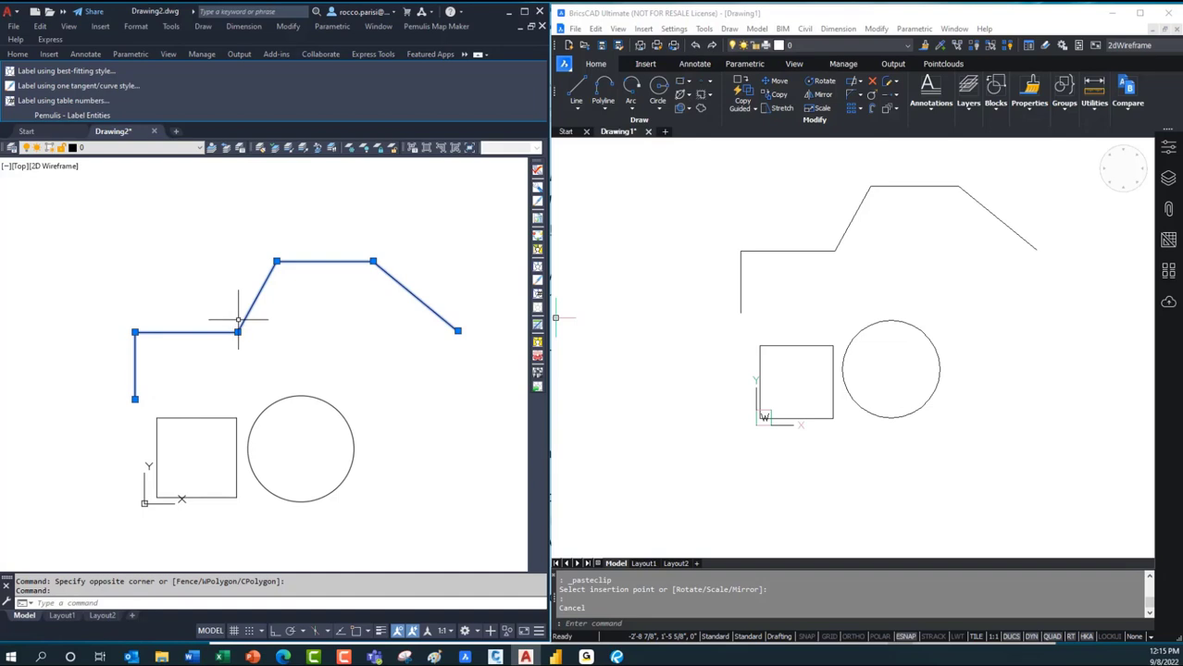
key("Escape")
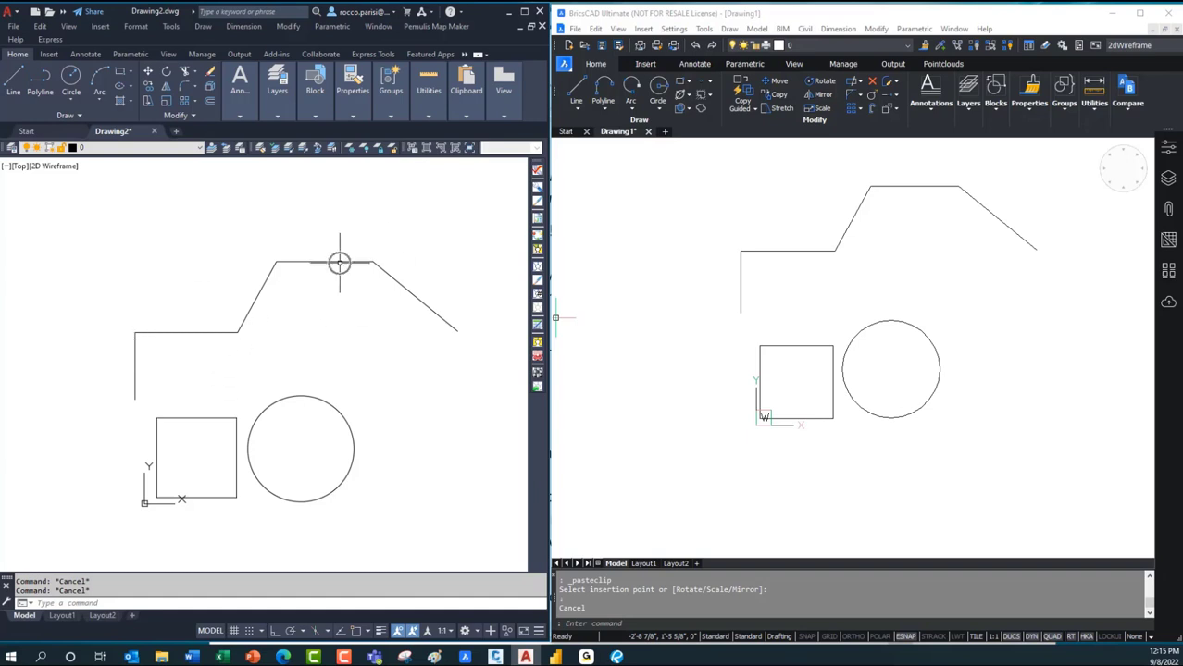
left_click(202, 335)
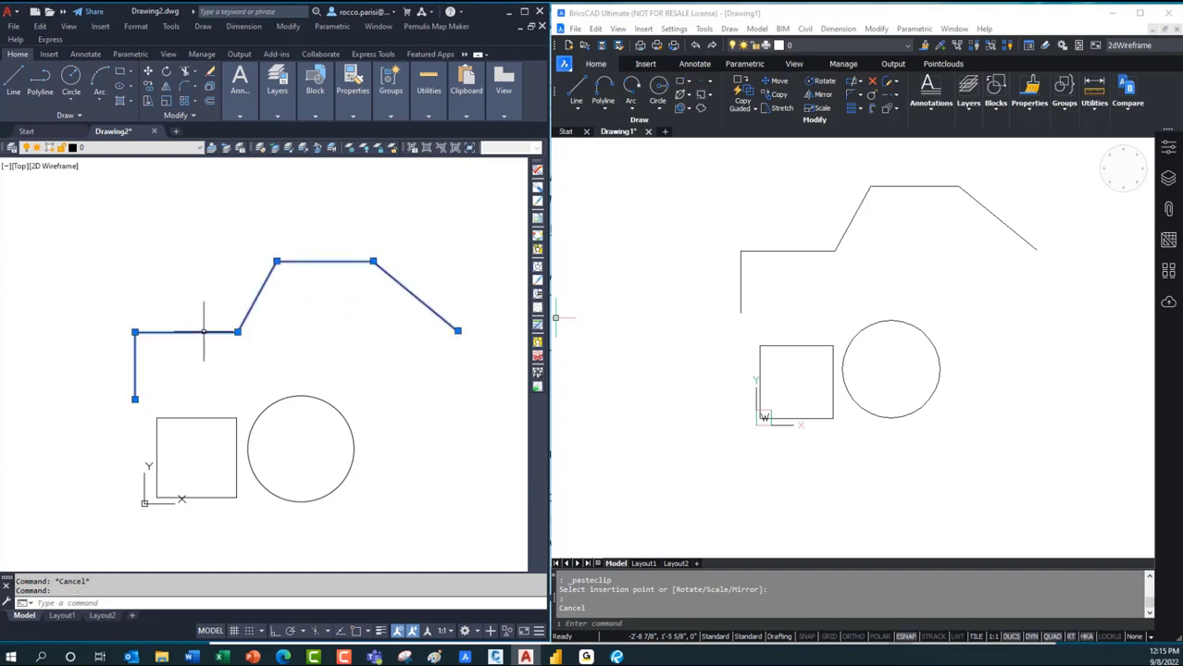
left_click(238, 332)
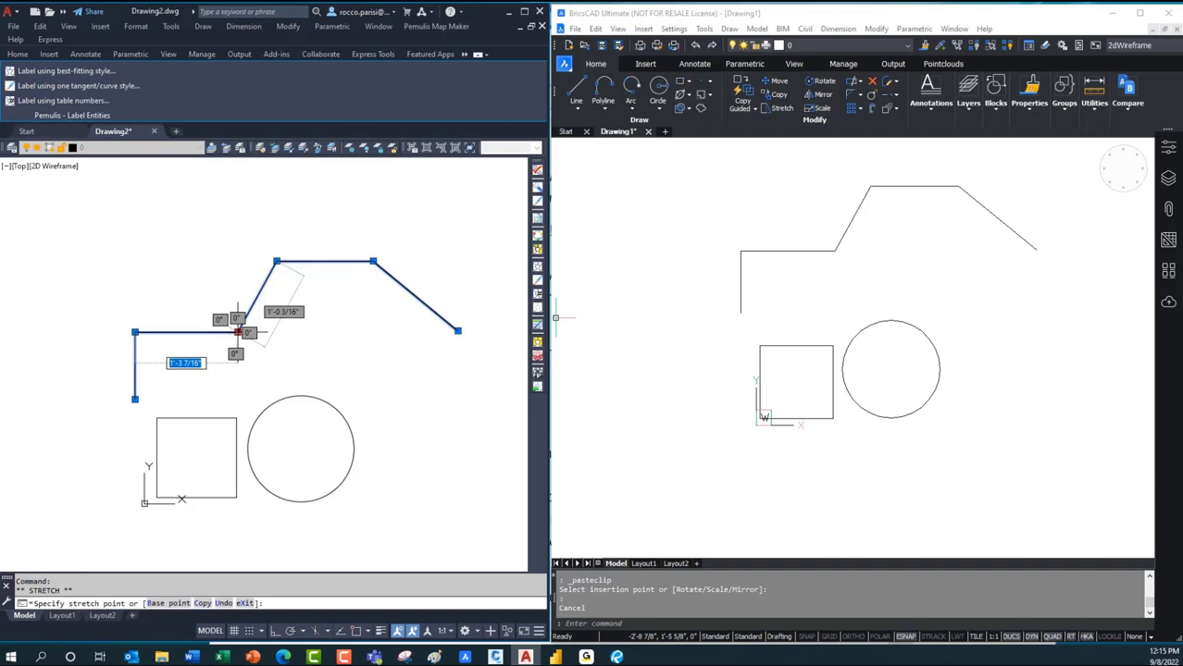
key("Escape")
key("Escape")
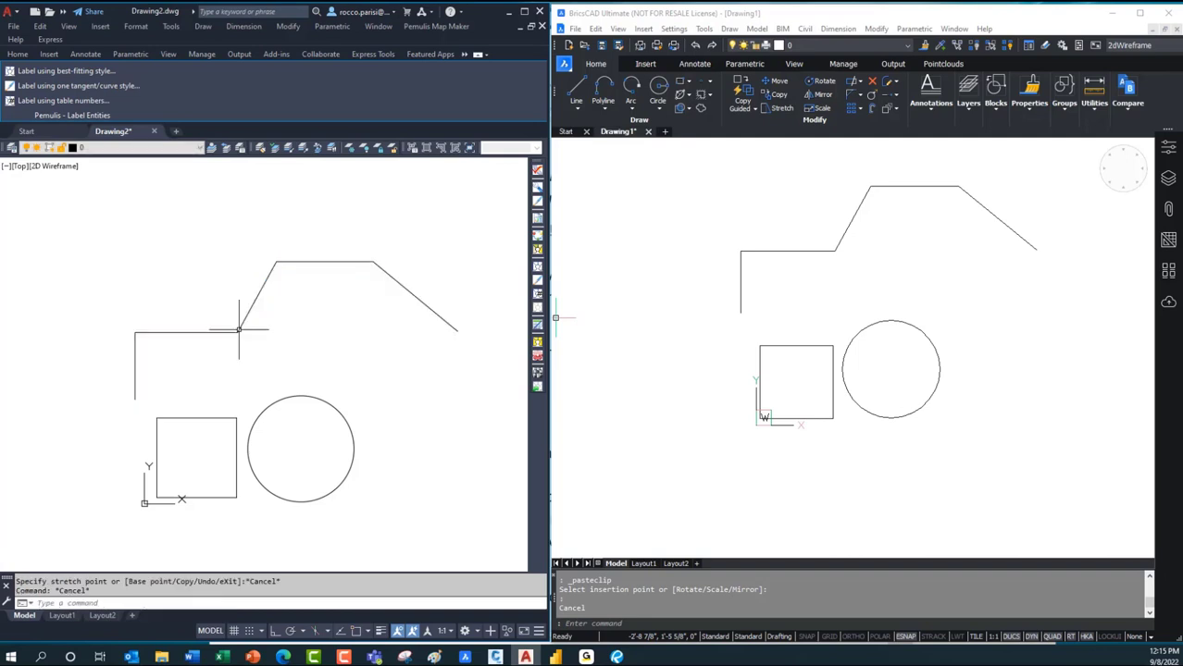
type("di")
key("Return")
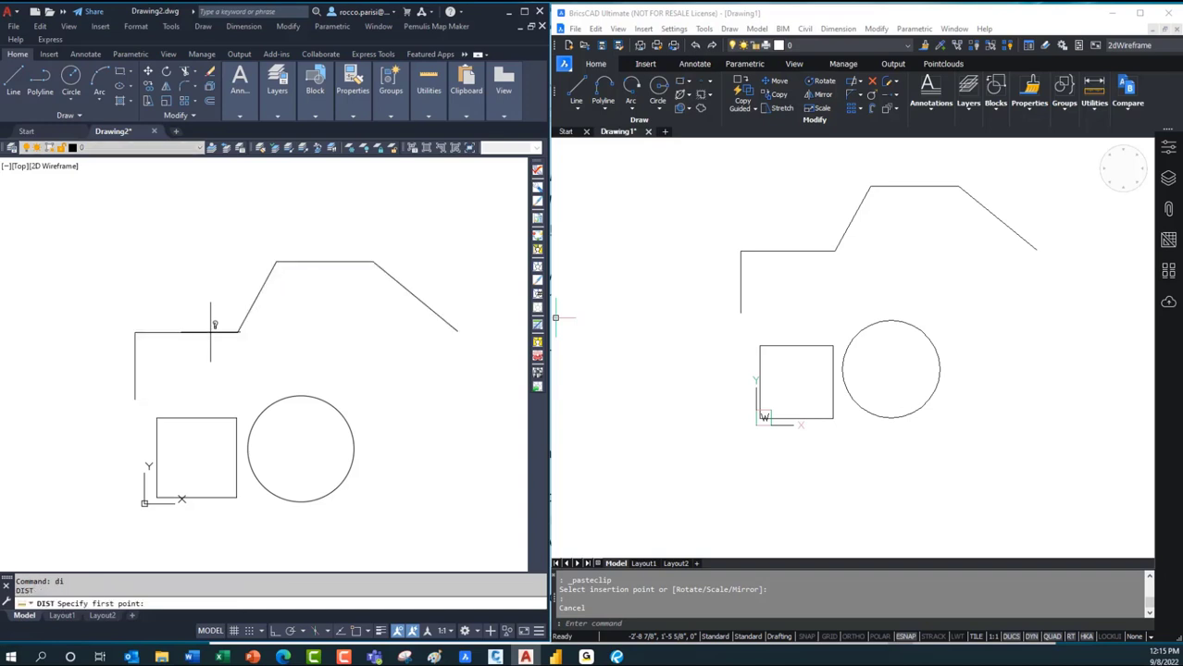
- Measure the perpendicular distance from the lower run's midpoint to the top run: 0'-10 11/16"
key("F3")
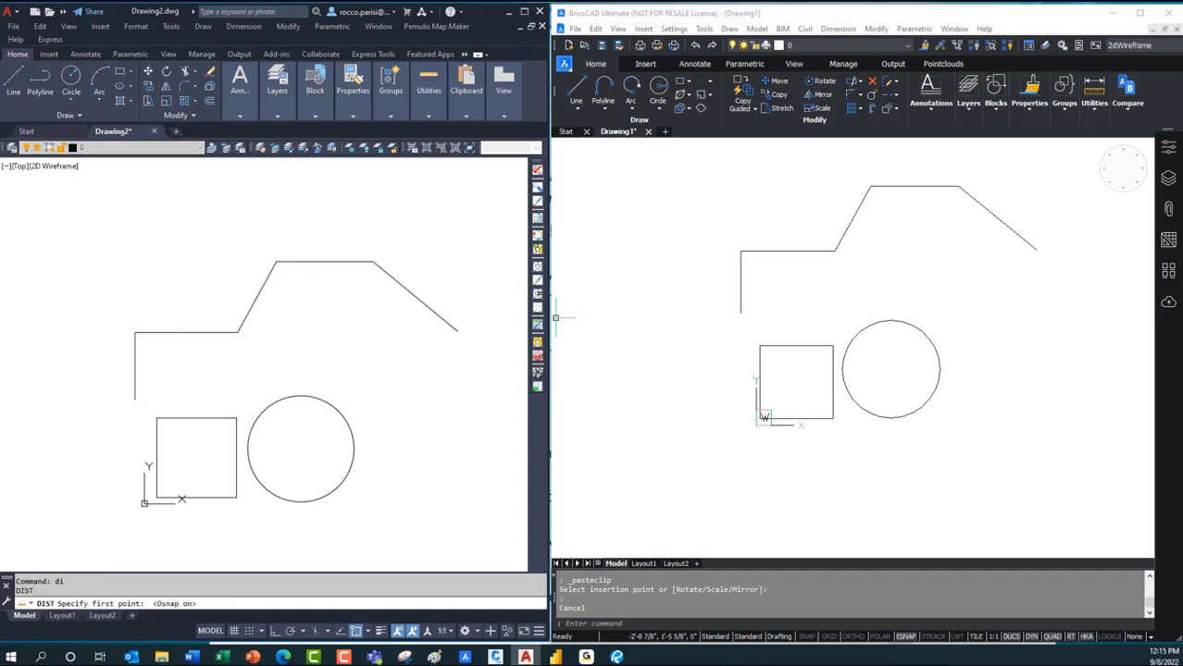
left_click(211, 331)
type("per")
key("Return")
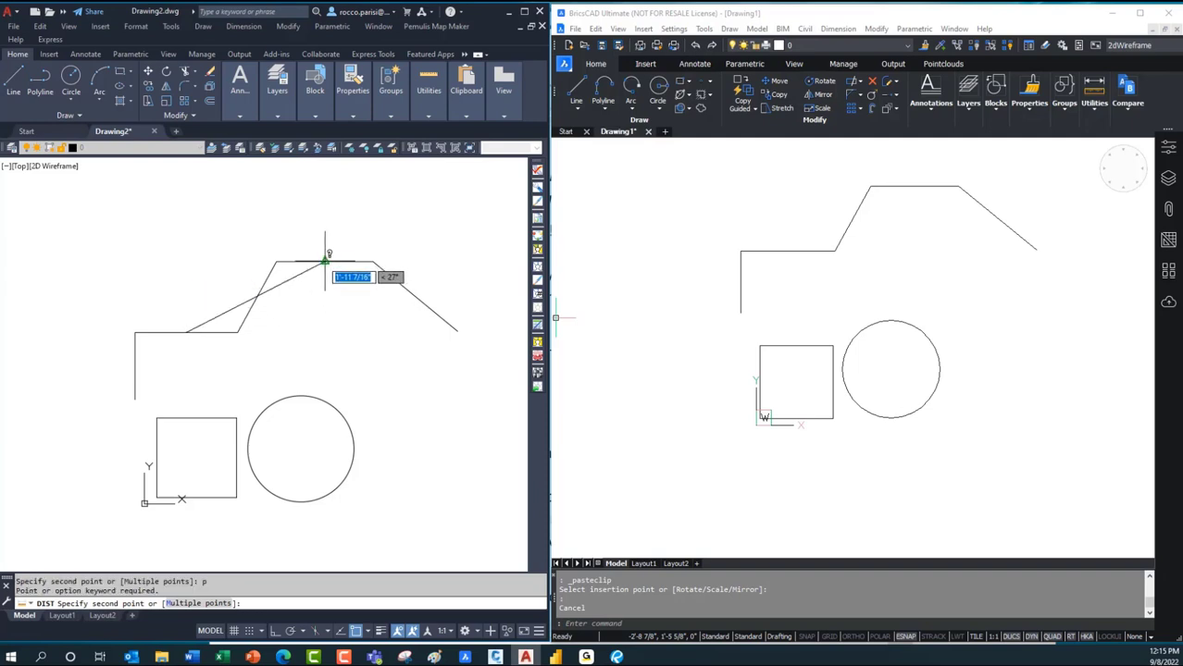
type("p")
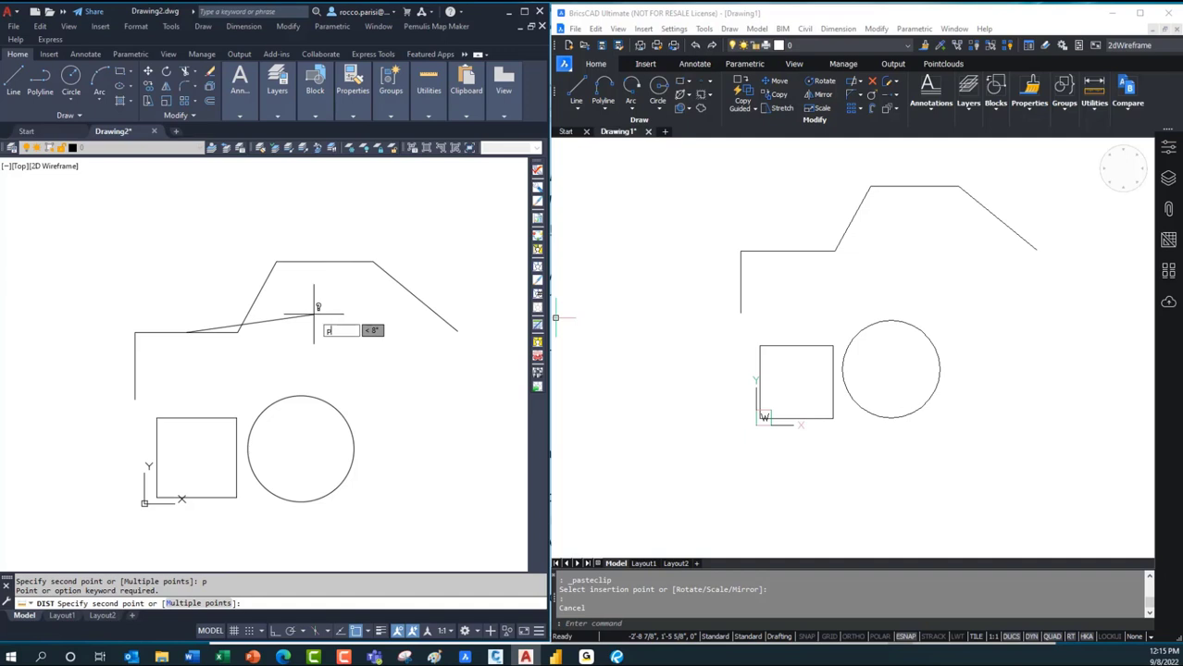
type("er")
key("Return")
left_click(311, 259)
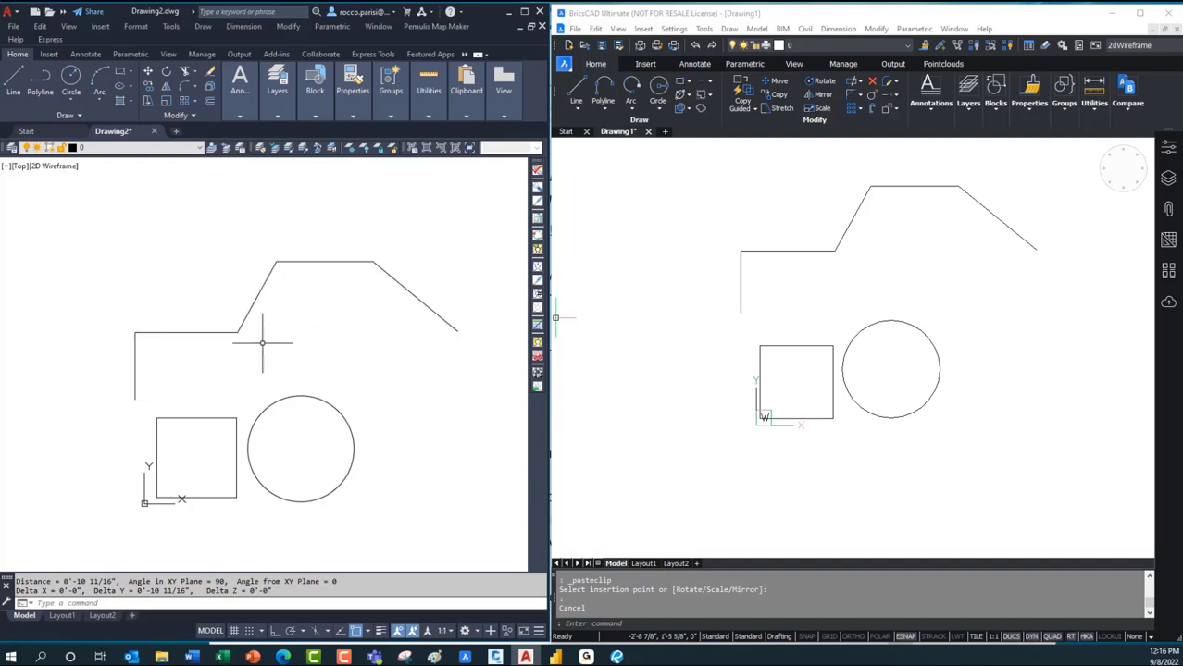
key("Escape")
key("Escape")
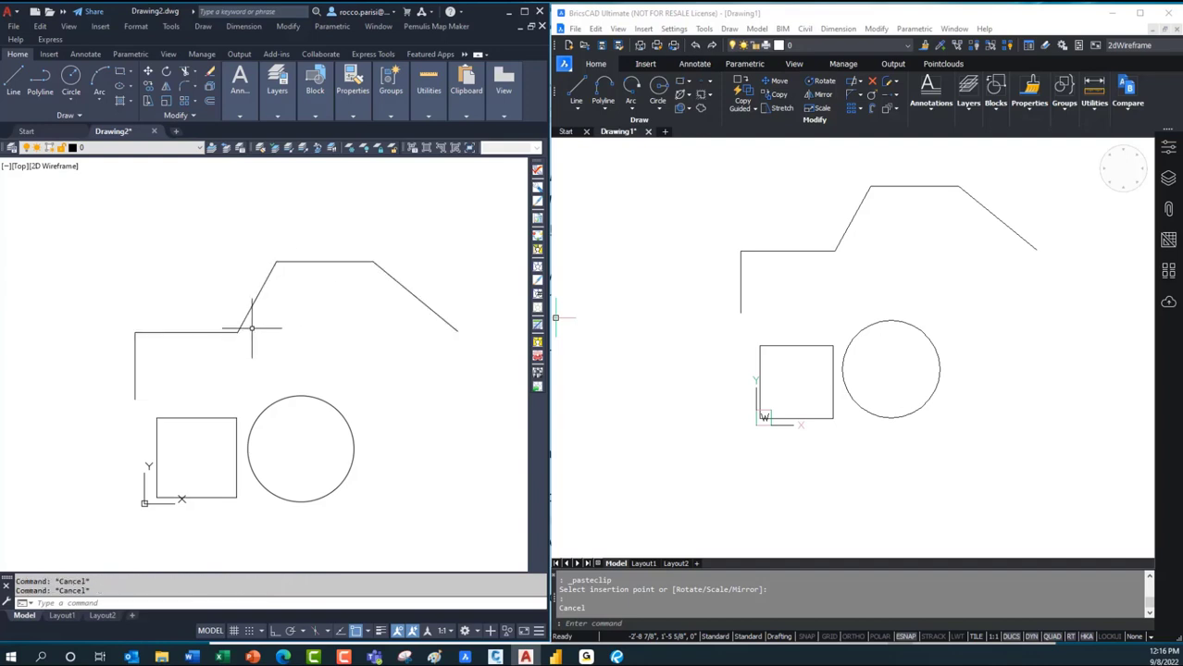
left_click(244, 325)
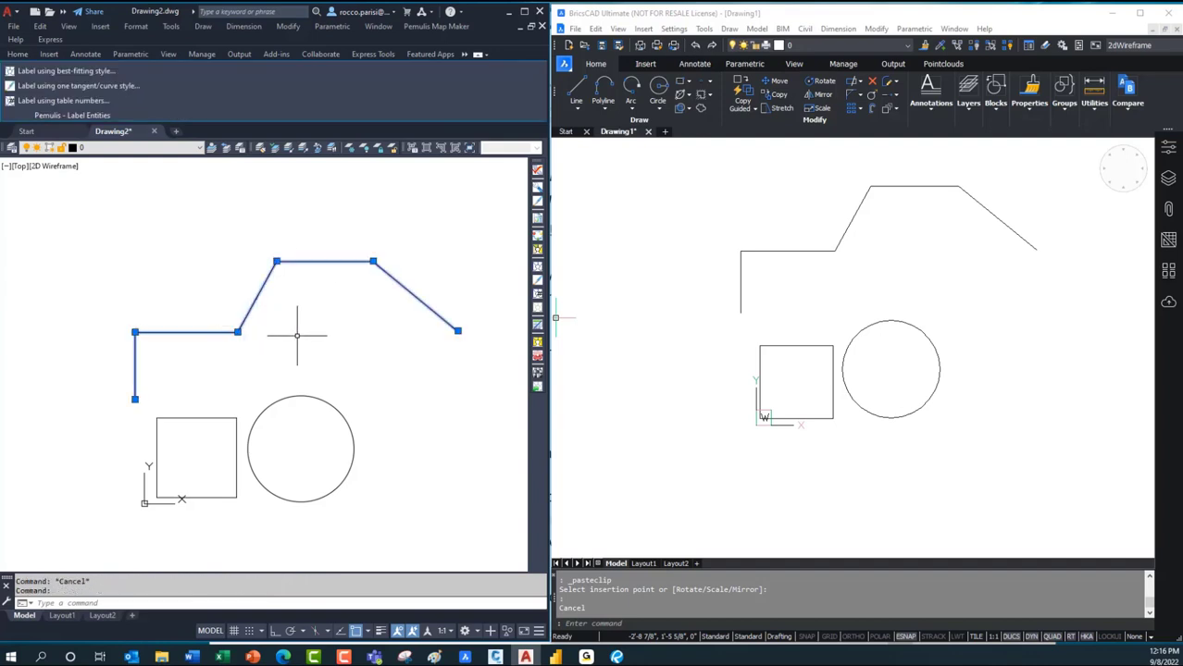
key("Escape")
left_click(798, 317)
mouse_move(804, 299)
middle_mouse_down()
mouse_move(774, 335)
mouse_move(713, 357)
middle_mouse_up()
scroll(727, 356, "up", 3)
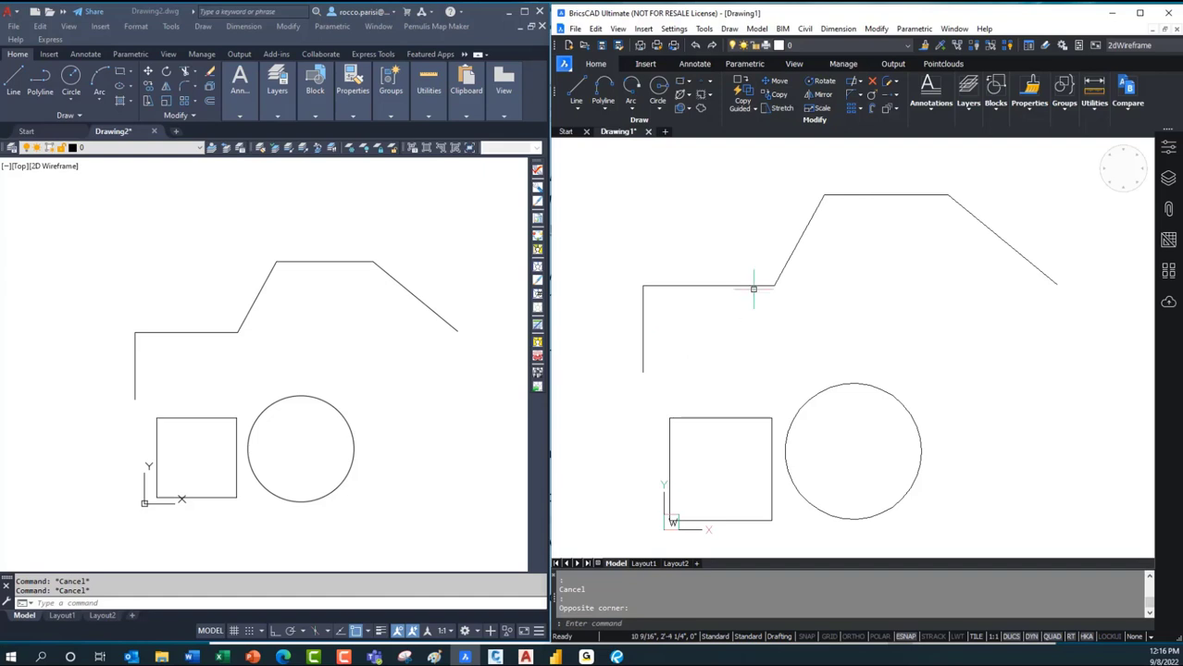
left_click(711, 286)
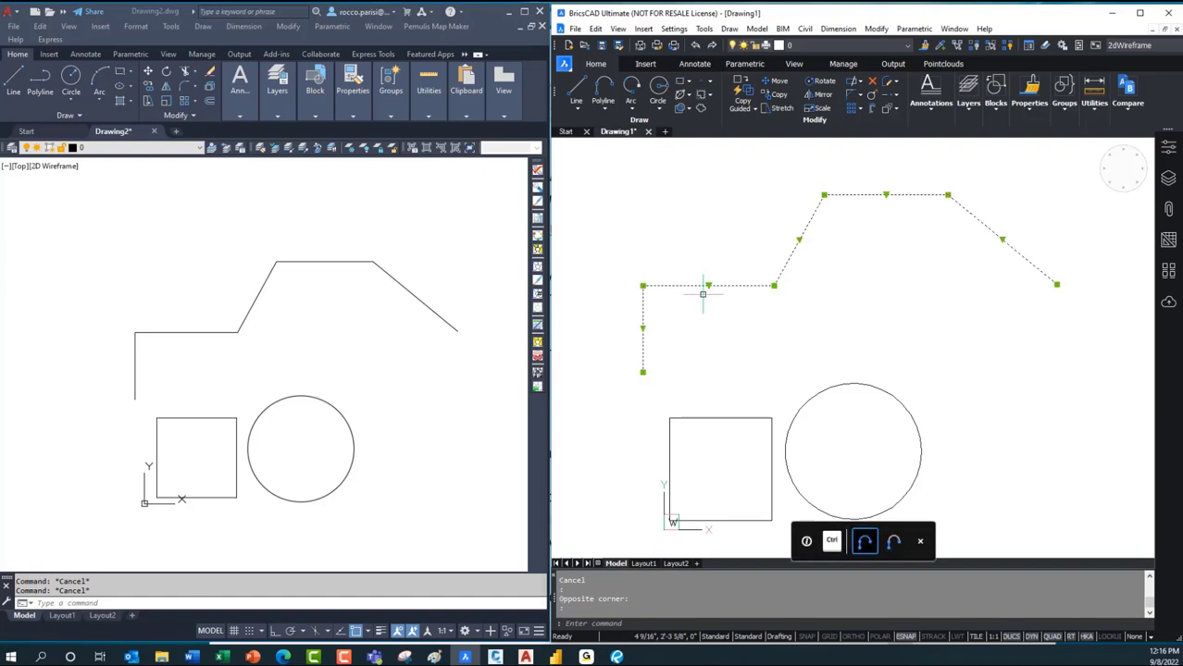
left_click(773, 286)
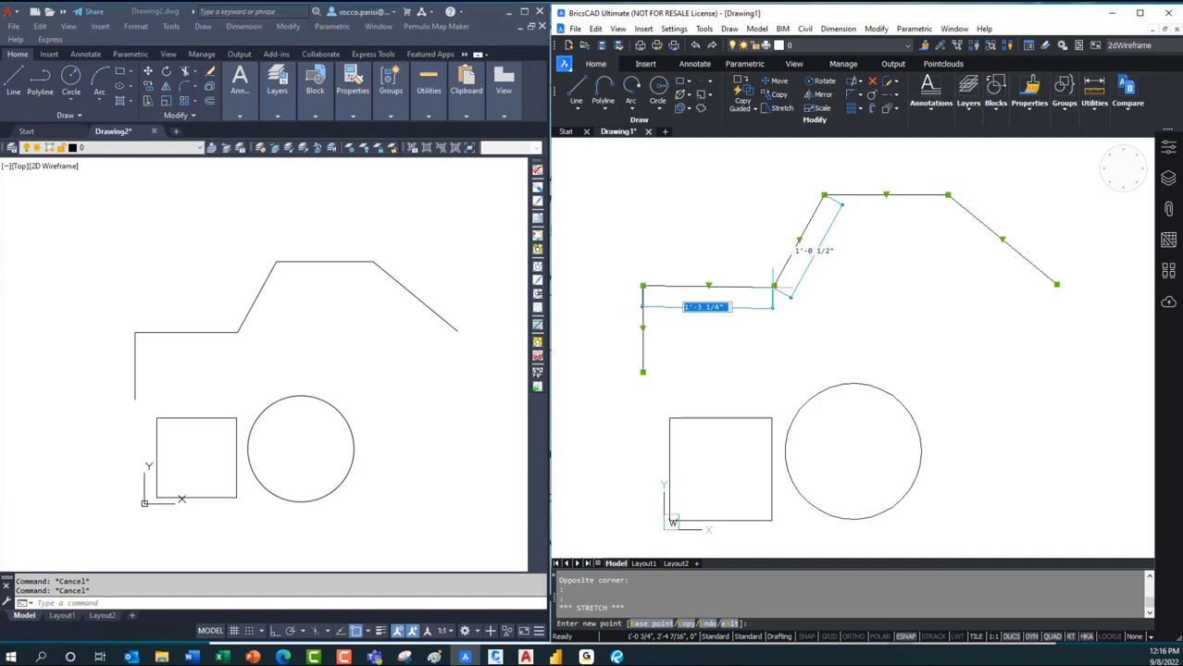
key("Escape")
key("Escape")
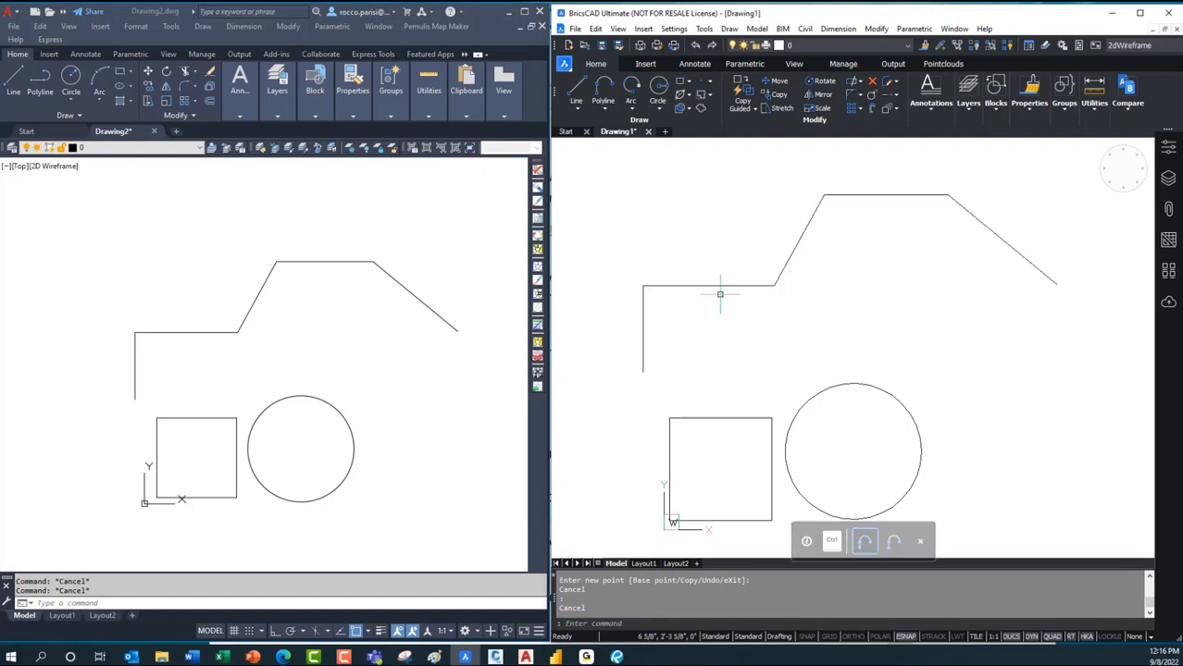
mouse_move(718, 288)
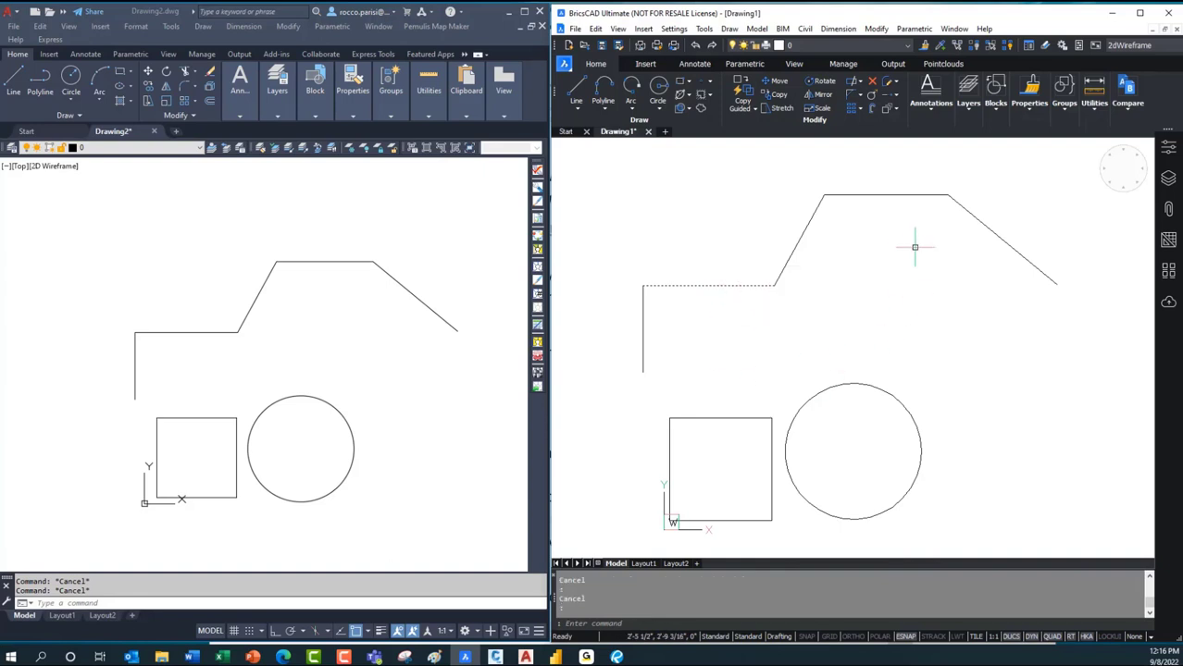
- Set the BricsCAD polyline's slanted segment length to 15 (1'-3") via its dynamic dimension
mouse_move(888, 196)
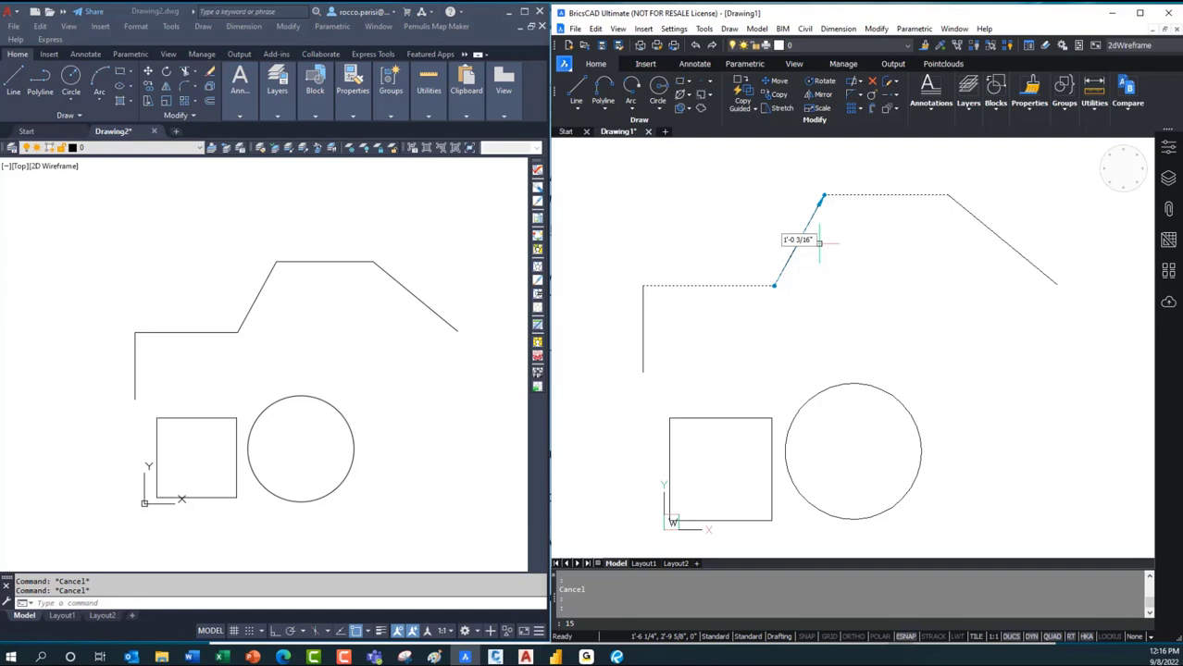
left_click(816, 240)
type("15")
key("Return")
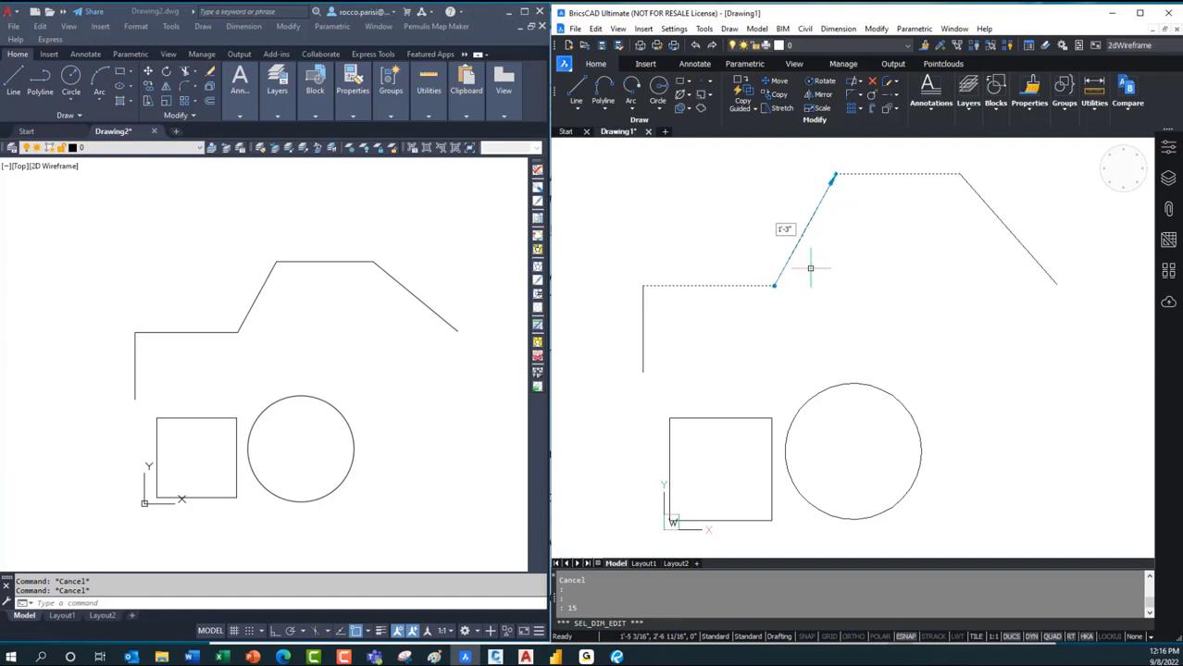
key("Escape")
scroll(812, 294, "down", 2)
- Draw a four-segment stepped polyline with Ortho on above the BricsCAD shapes
middle_click_drag(811, 294, 851, 357)
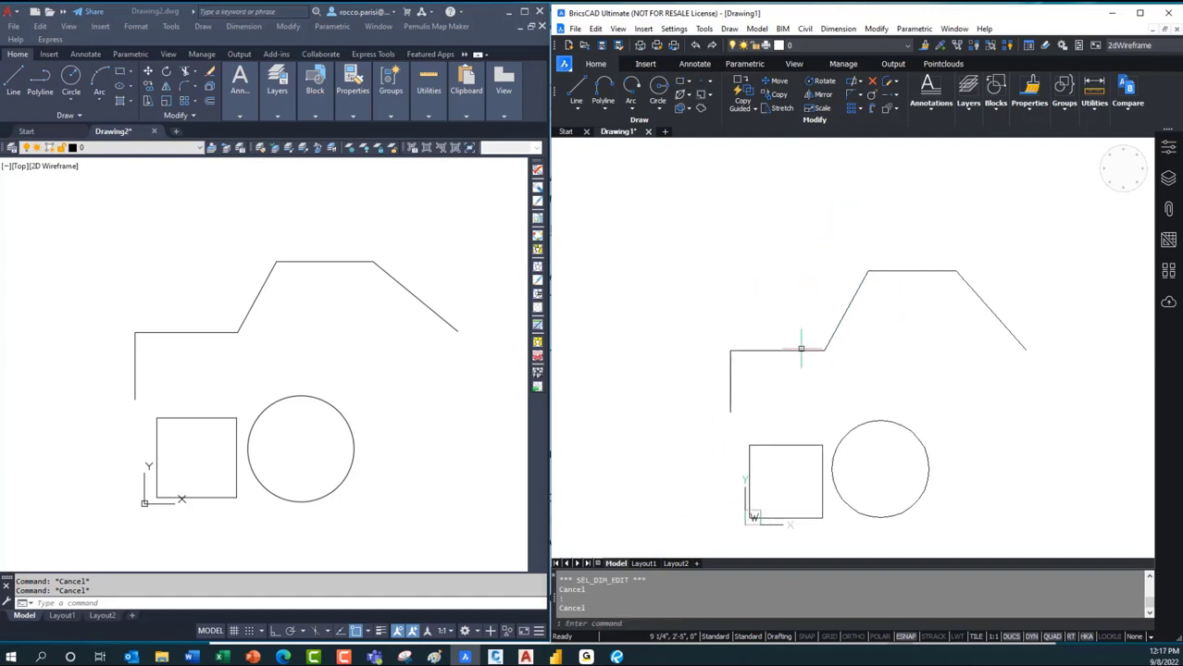
type("pl")
key("Return")
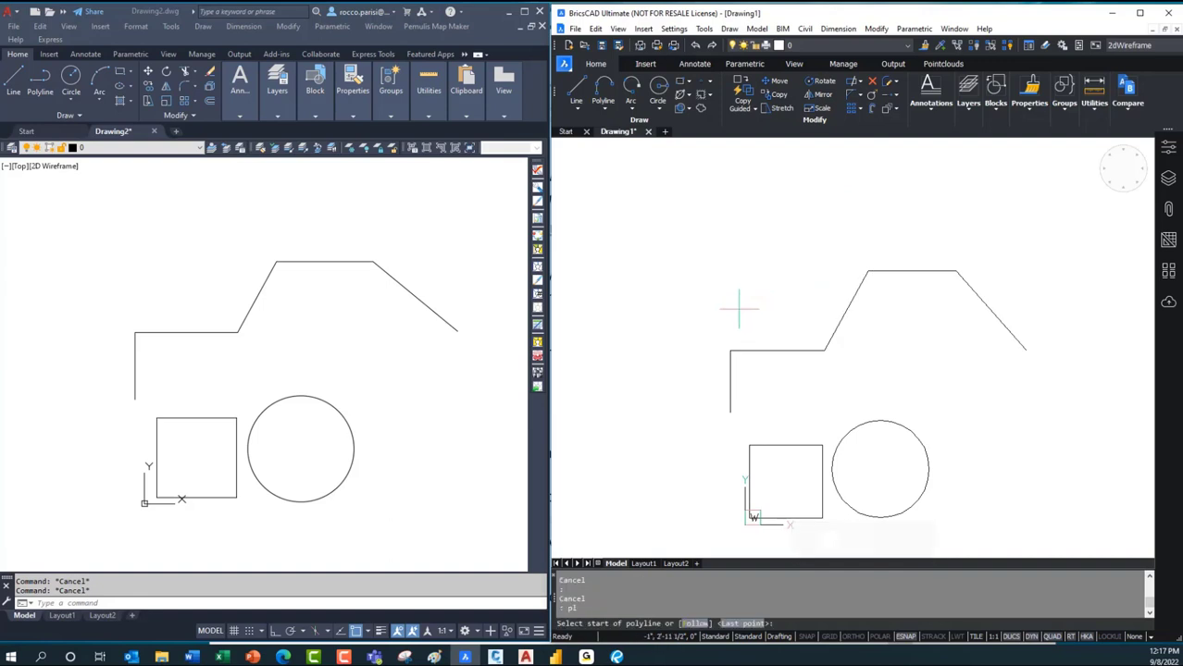
left_click(733, 294)
key("F8")
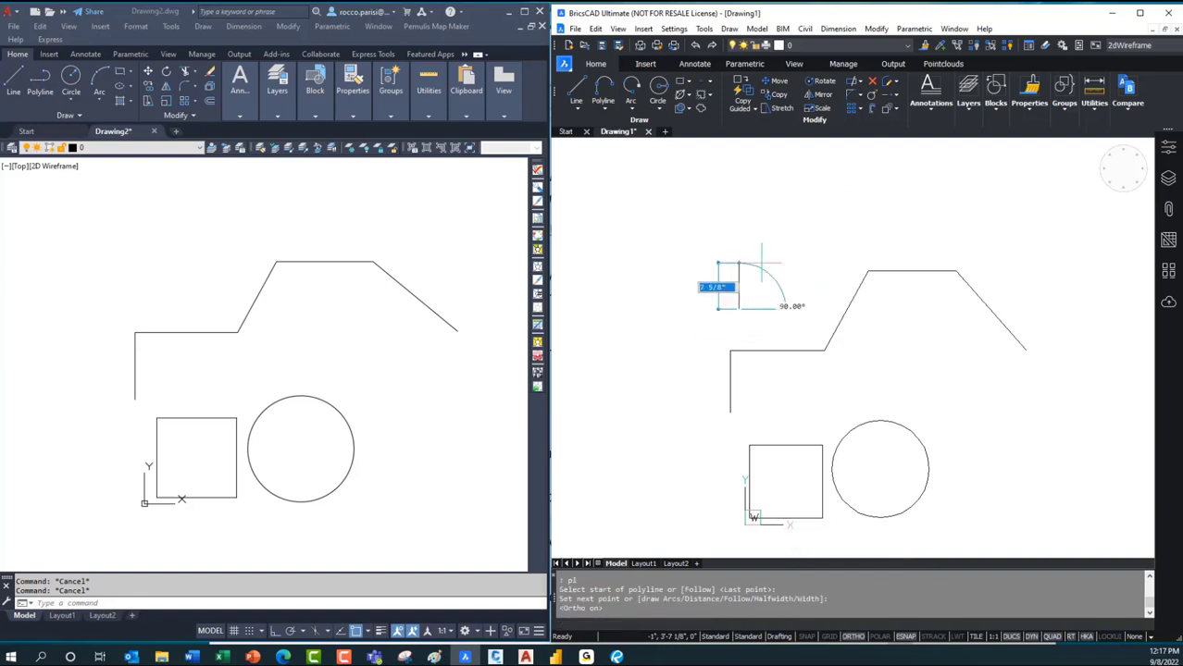
left_click(739, 246)
left_click(803, 245)
left_click(812, 185)
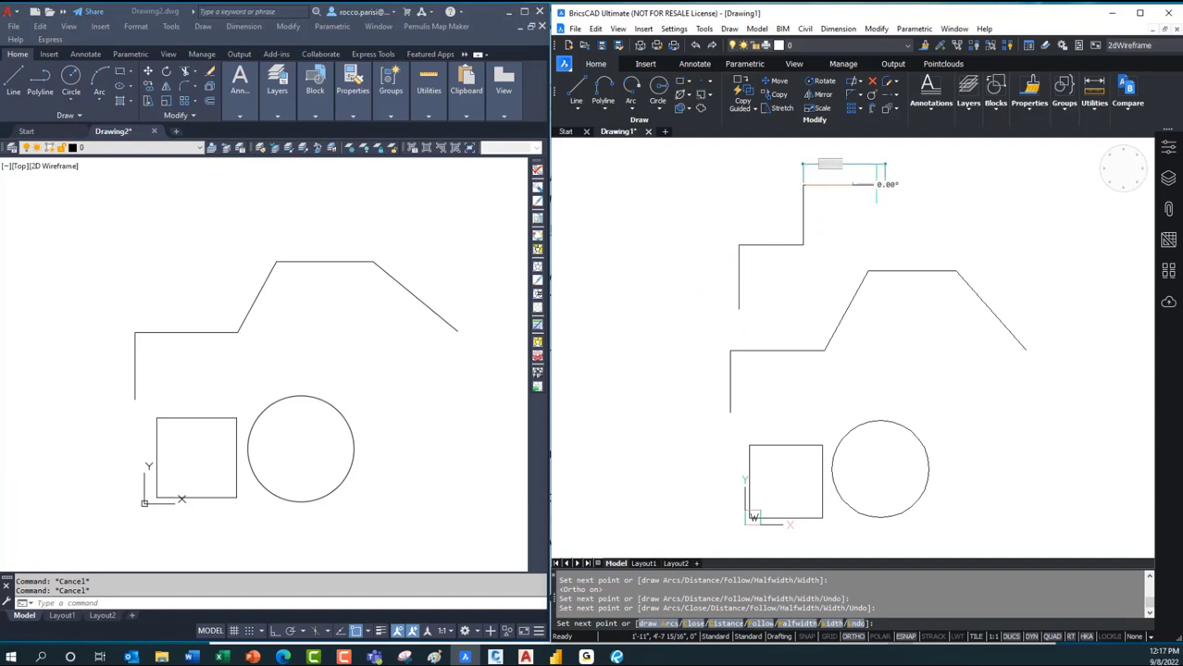
left_click(958, 185)
key("Return")
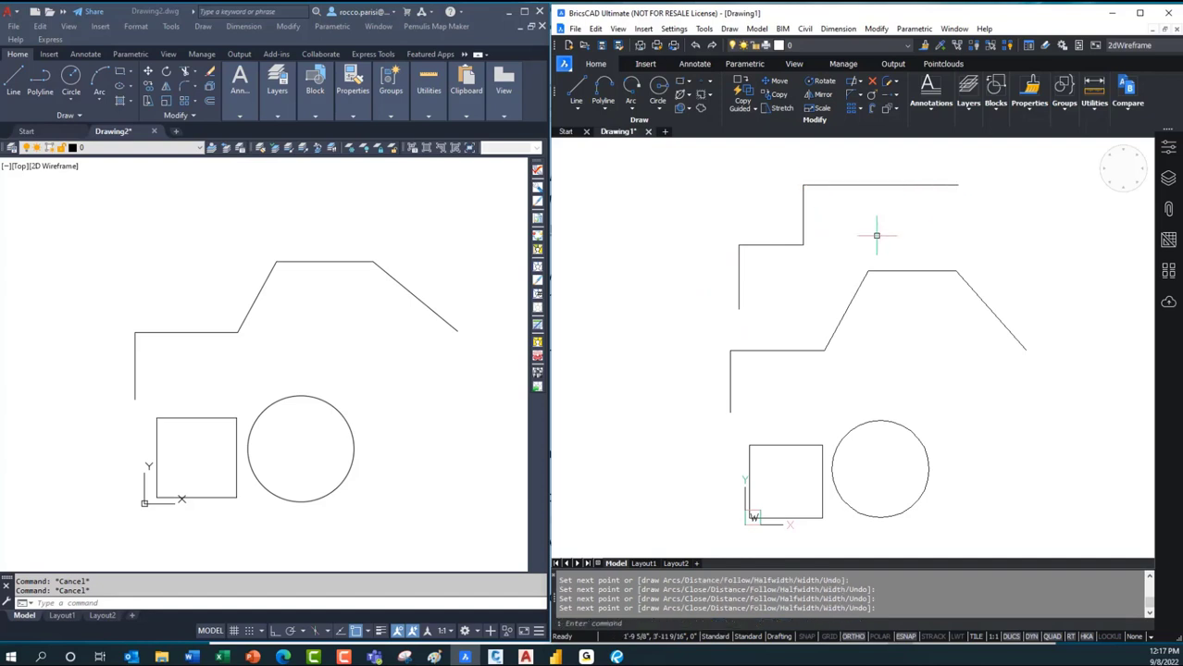
- Copy the new stepped polyline to the clipboard
left_click(804, 243)
key("ctrl+c")
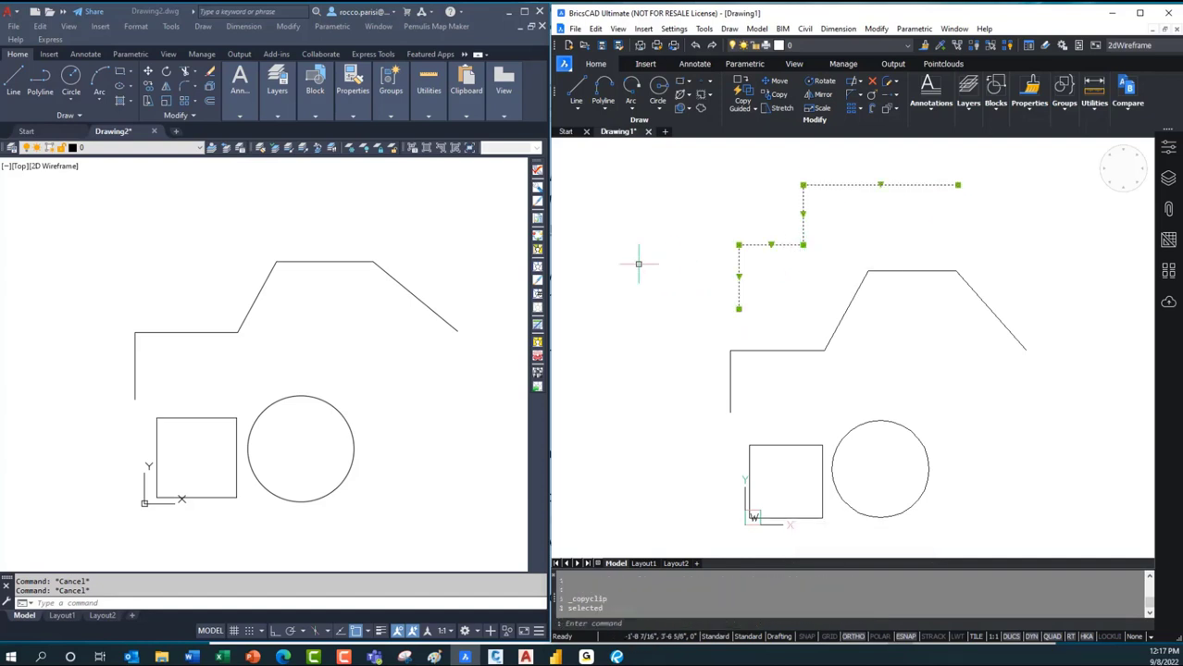
left_click(194, 235)
- Paste the copied stepped polyline into the top of AutoCAD's drawing
middle_click_drag(200, 237, 199, 274)
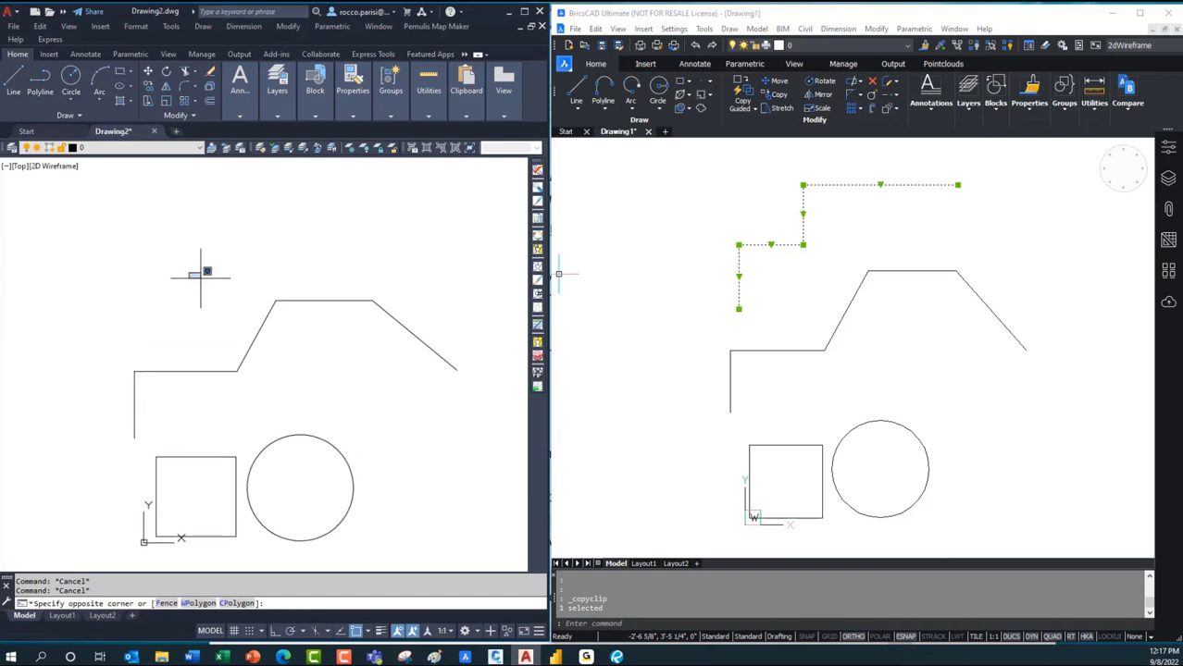
left_click(209, 281)
key("ctrl+v")
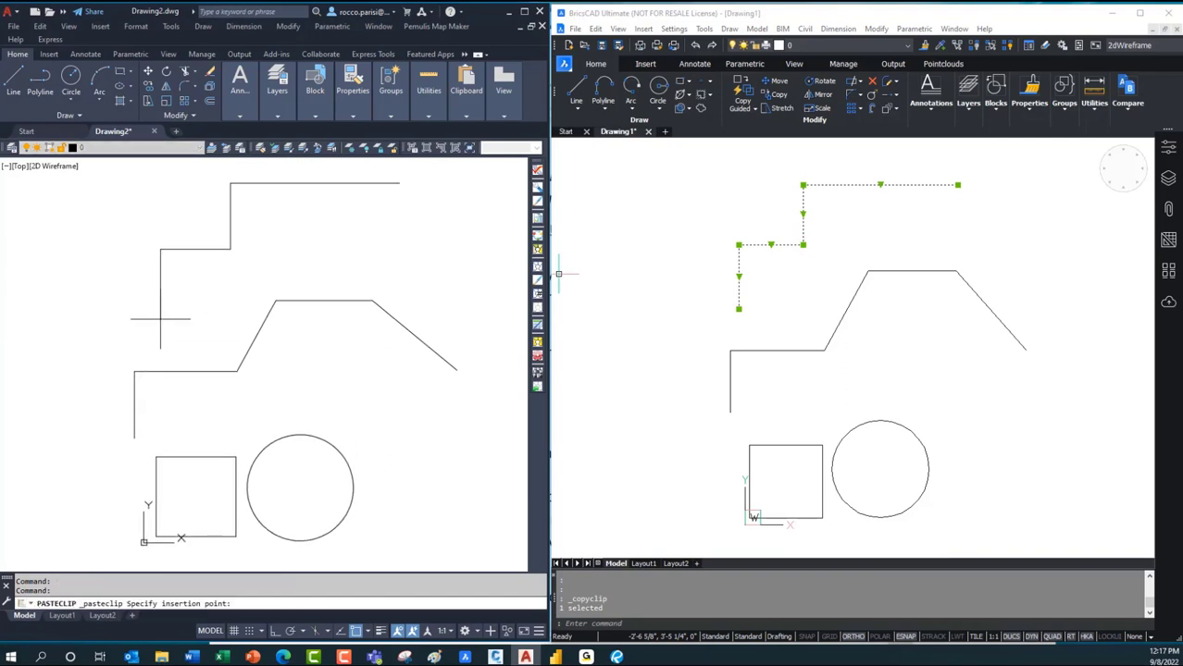
key("Escape")
key("Escape")
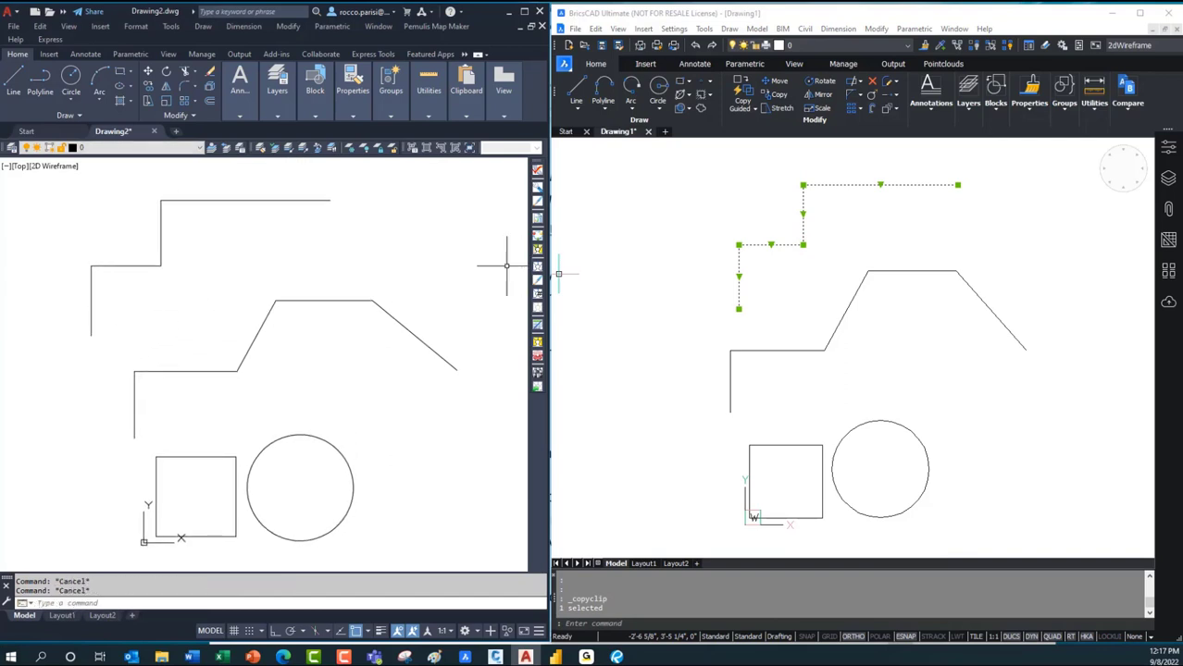
- Grip-stretch the pasted polyline's inner corner by 15 units
middle_click_drag(377, 256, 408, 276)
left_click(222, 233)
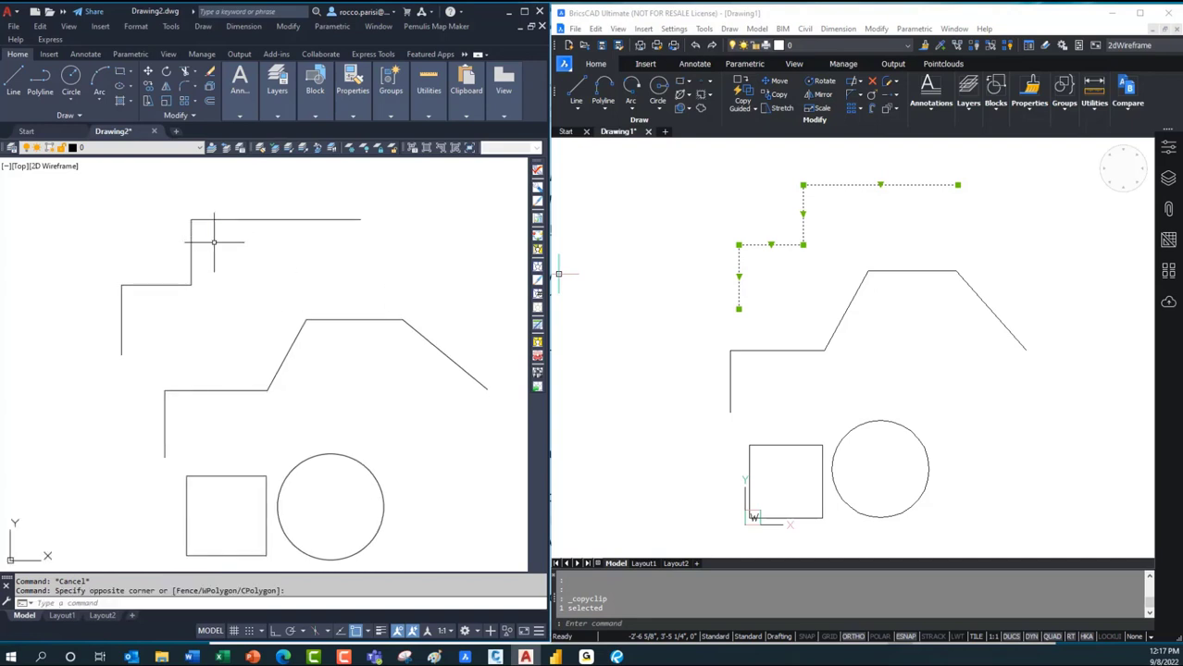
left_click(191, 249)
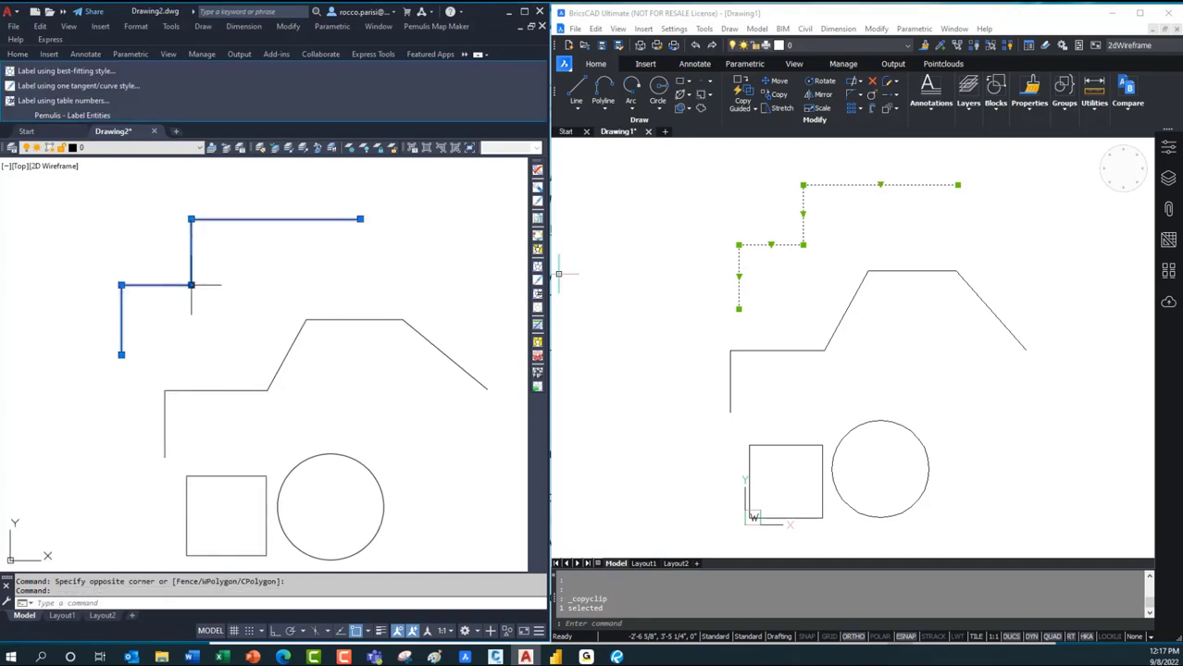
left_click(191, 284)
key("Tab")
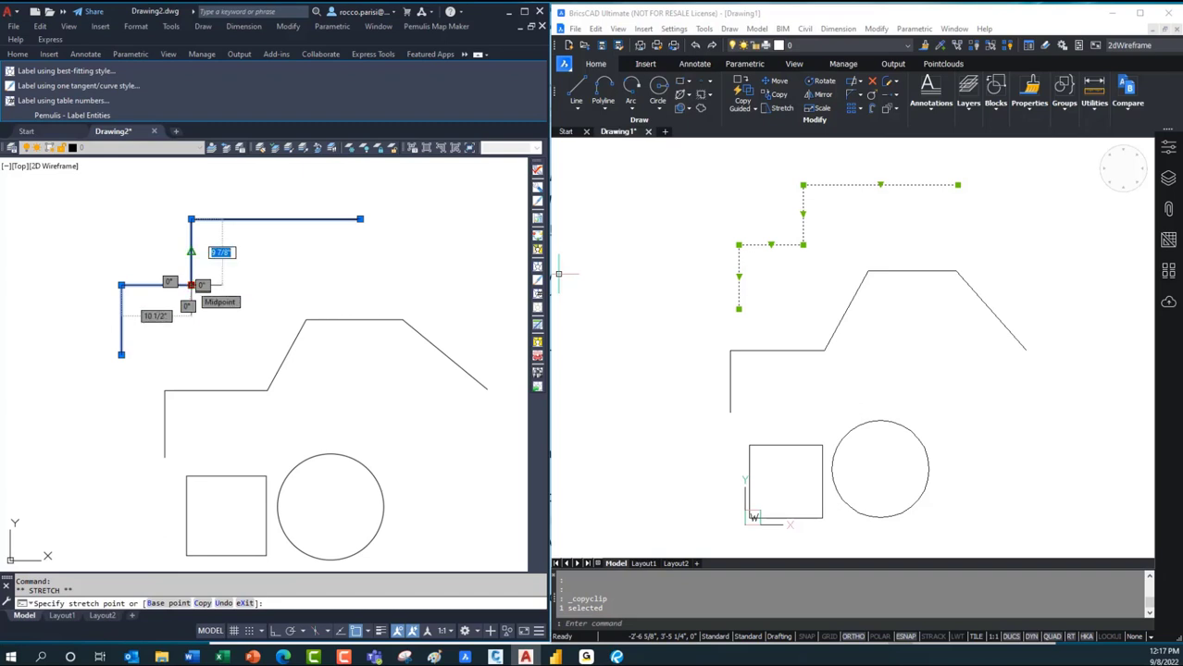
type("15")
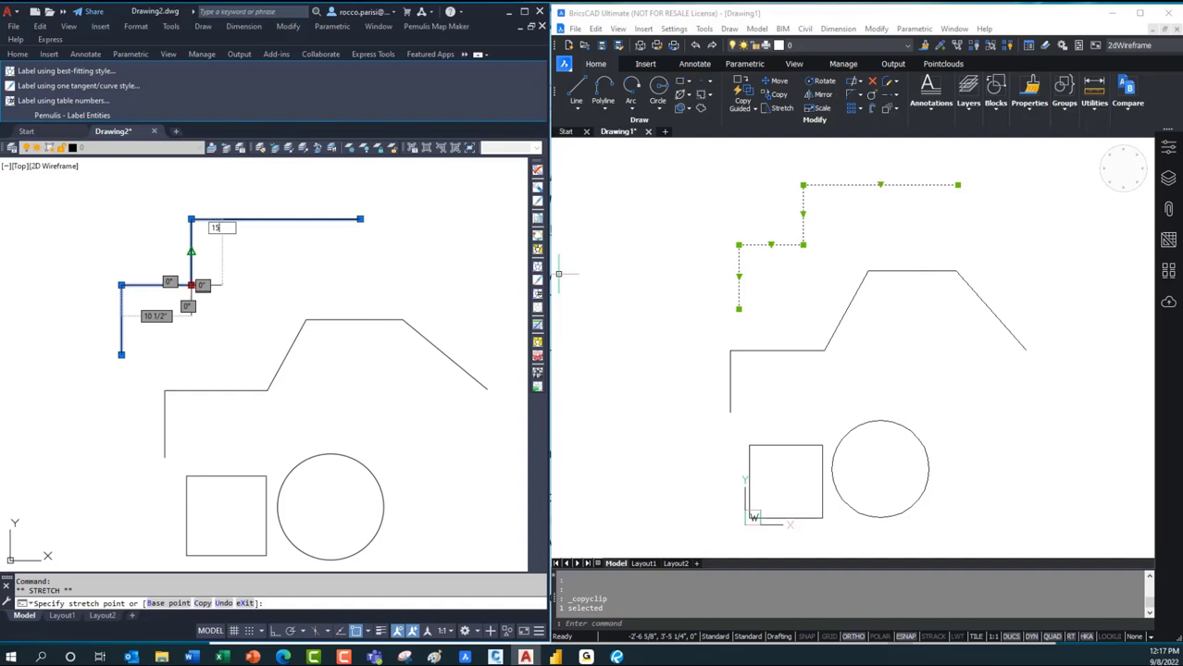
key("Return")
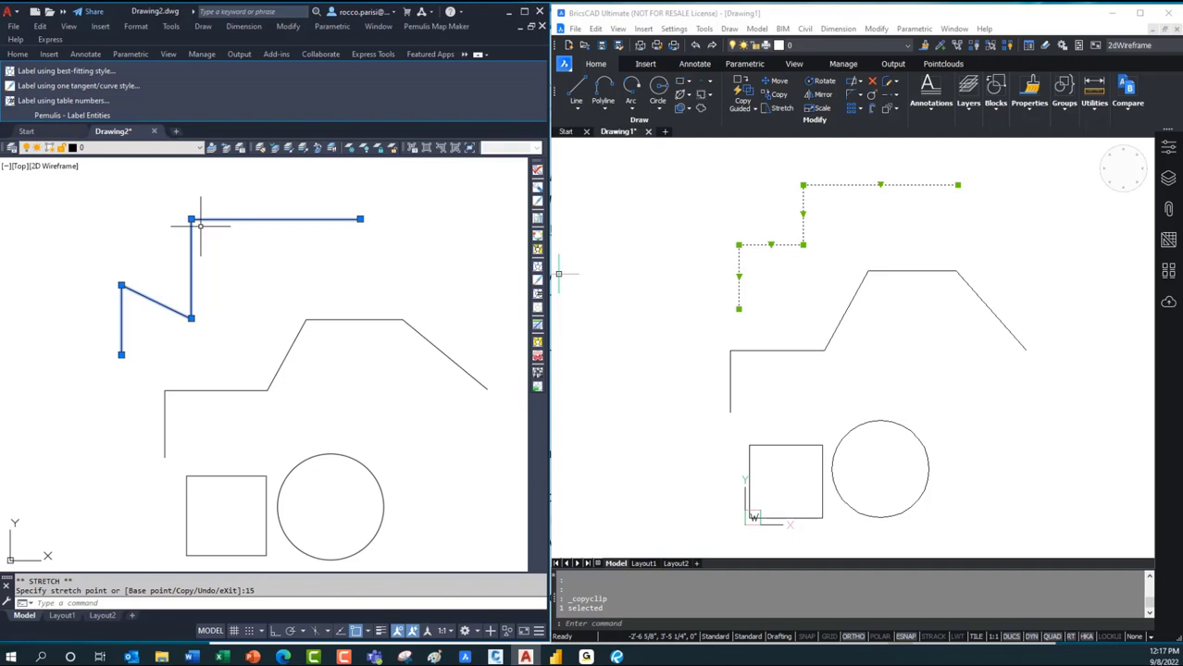
key("Escape")
key("Escape")
- Switch to BricsCAD and bring its copied polyline into view
left_click(804, 285)
key("Escape")
key("Escape")
middle_click_drag(813, 264, 777, 283)
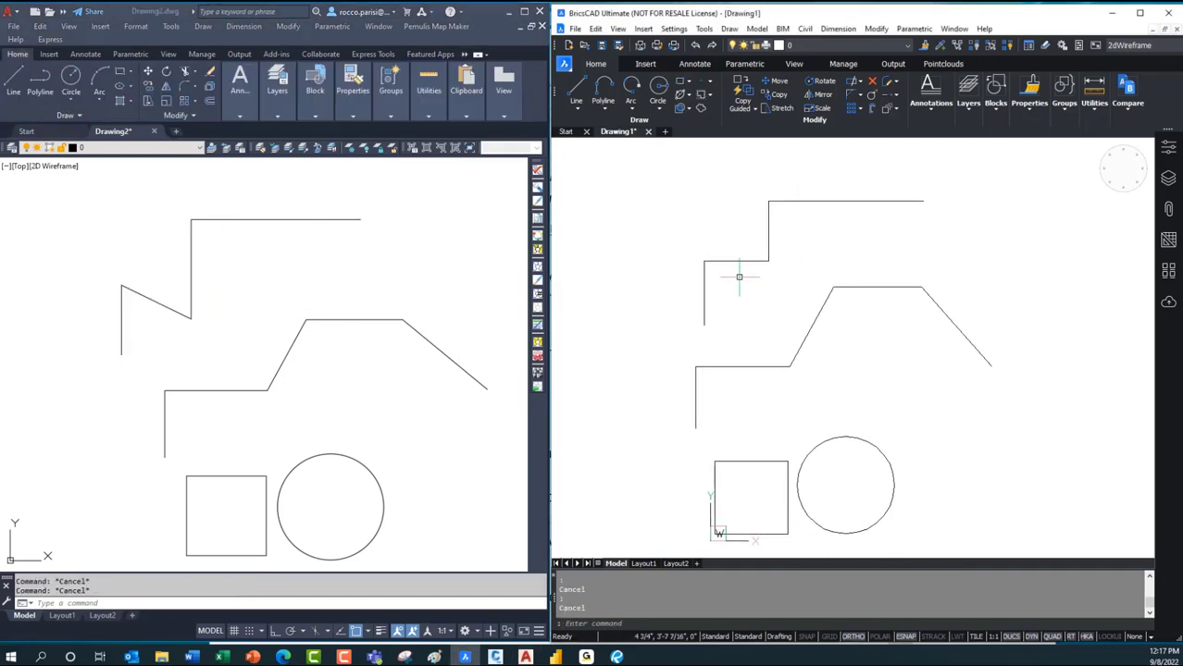
- Change the BricsCAD polyline's 9 7/8 vertical step to 15 (1'-3")
mouse_move(737, 260)
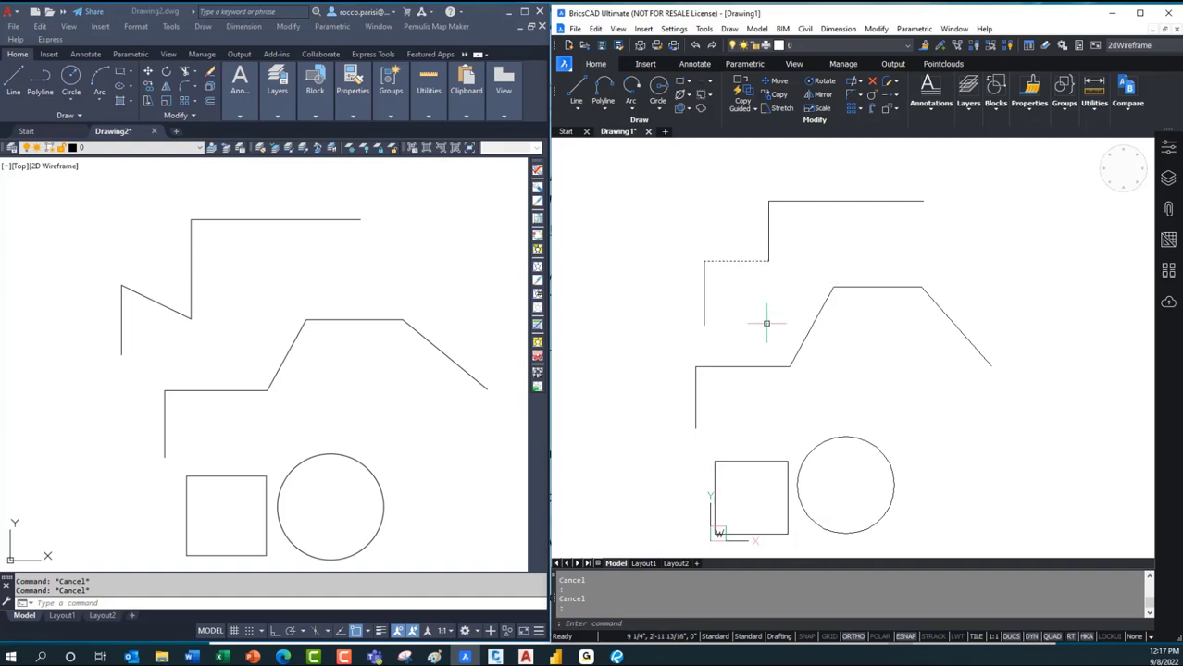
left_click(837, 201)
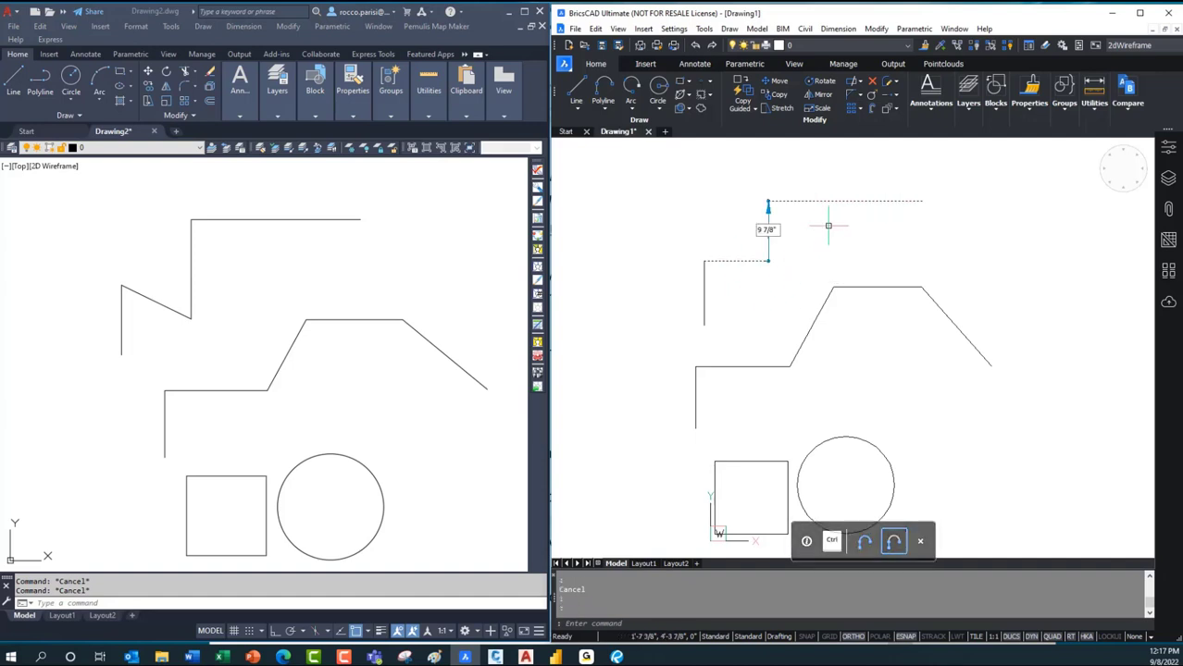
key("Tab")
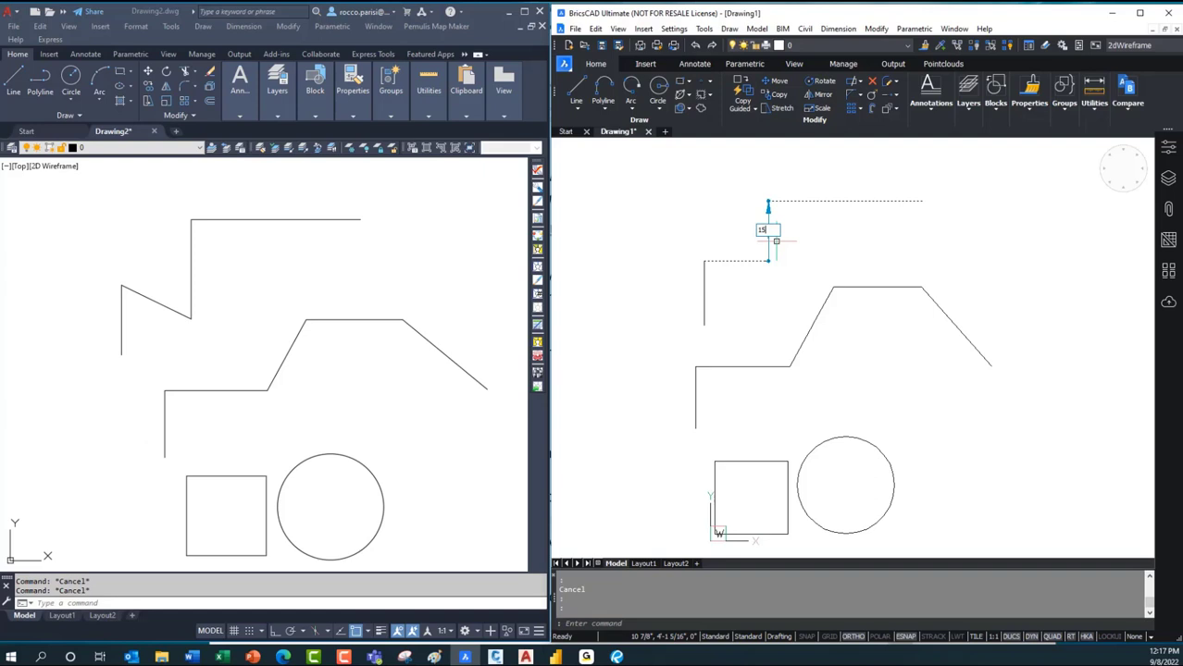
type("15")
key("Return")
key("Escape")
mouse_move(736, 460)
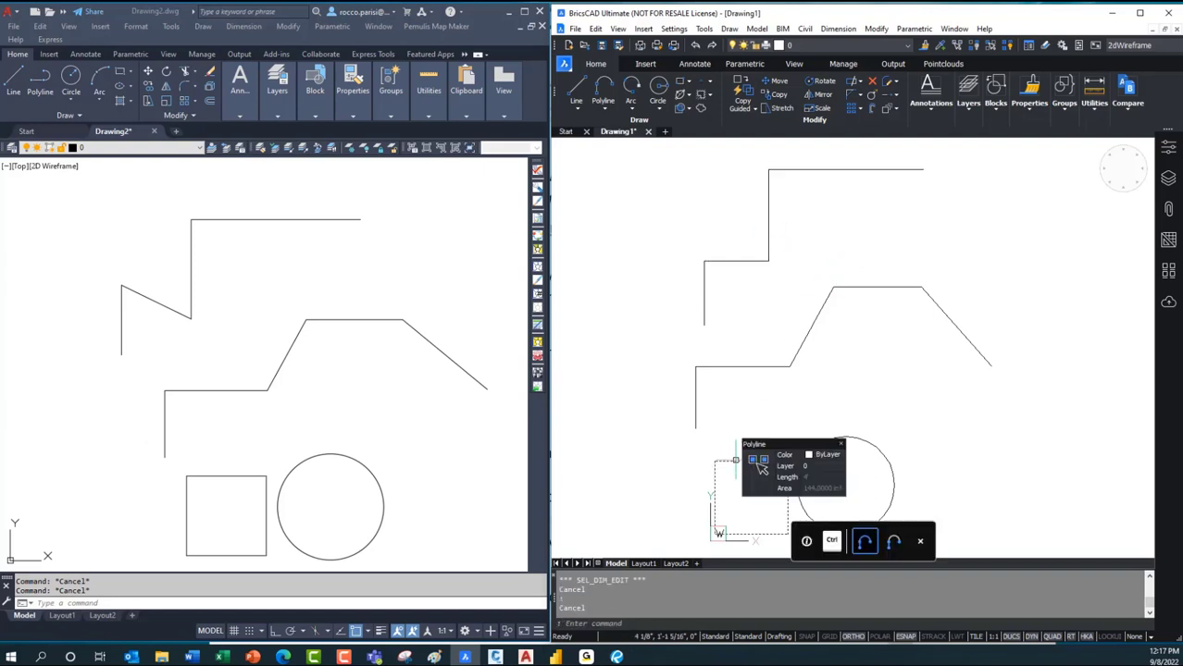
- Bring both drawings' square and circle into view, ending with focus in AutoCAD
middle_click_drag(866, 400, 853, 293)
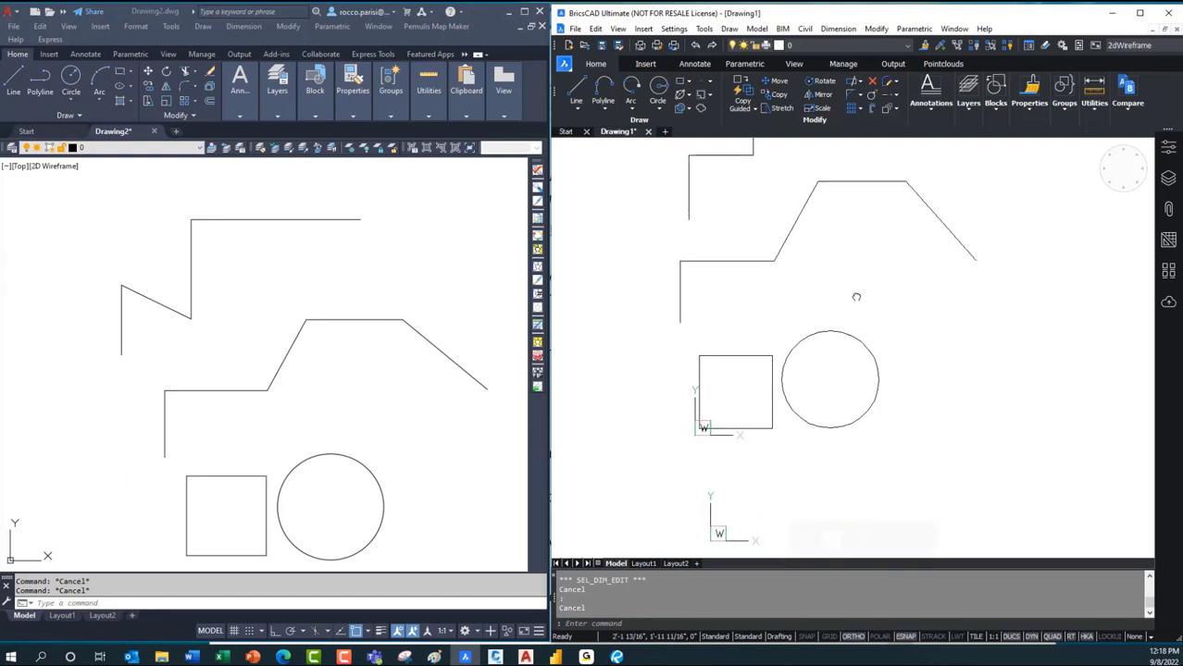
left_click(414, 496)
left_click(428, 483)
middle_click_drag(454, 484, 438, 368)
scroll(436, 335, "up", 2)
scroll(434, 342, "down", 2)
scroll(829, 473, "up", 2)
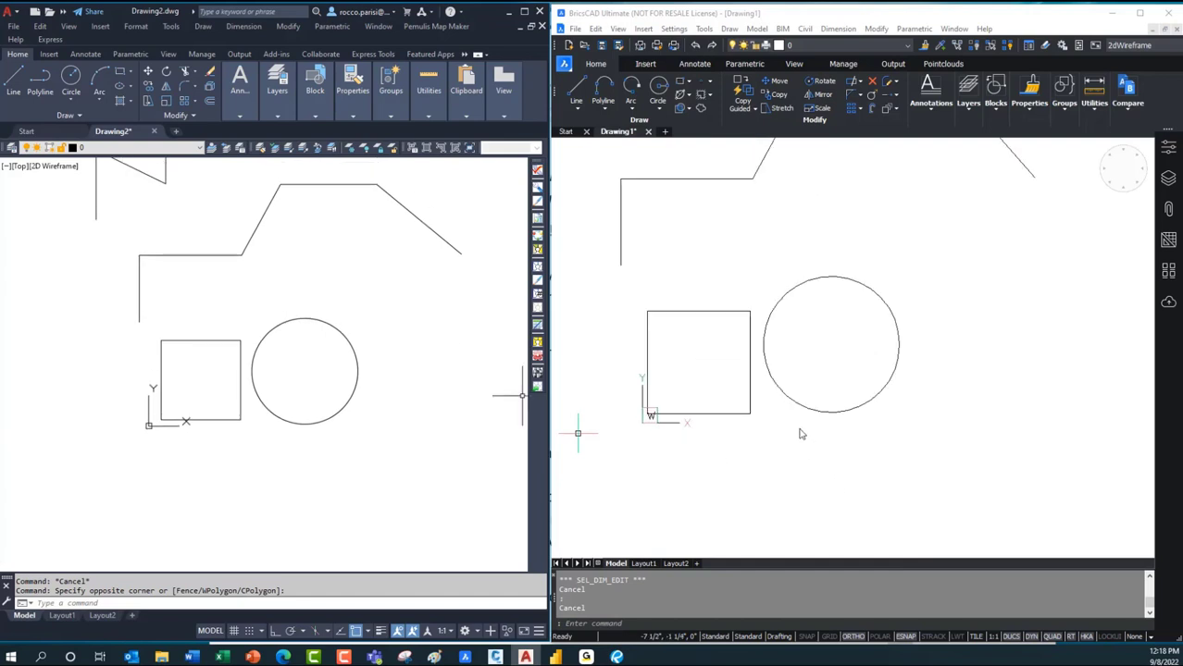
left_click(802, 434)
left_click(412, 397)
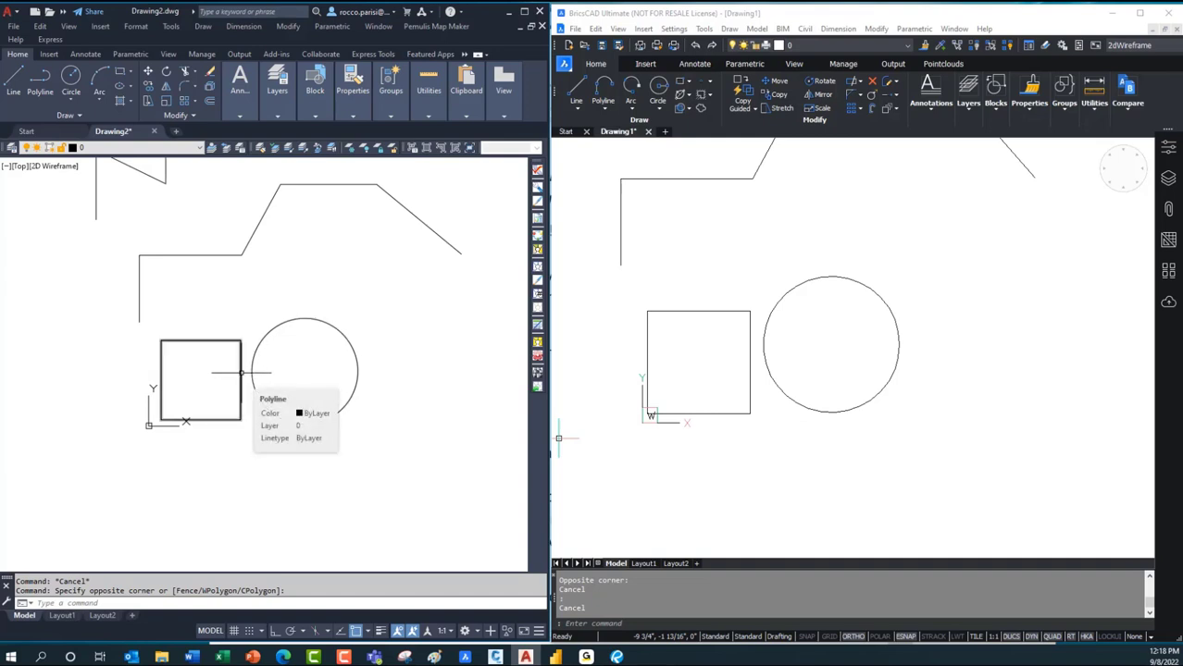
left_click(240, 373)
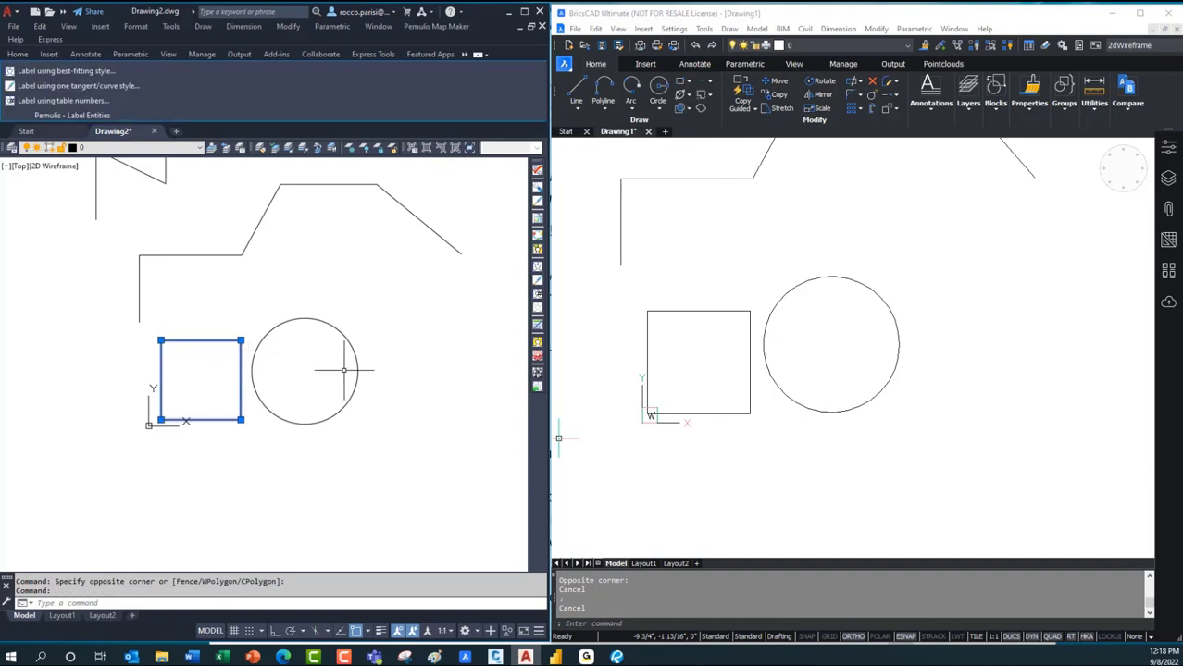
key("Escape")
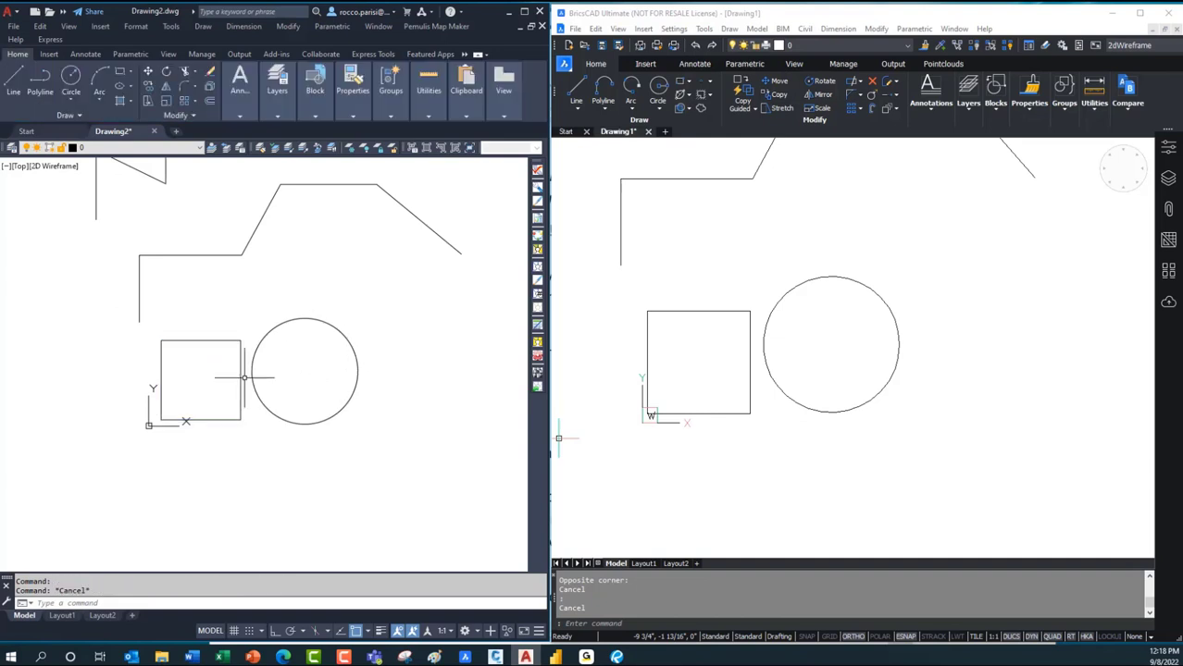
- Offset AutoCAD's square outward by 8
type("o")
key("Return")
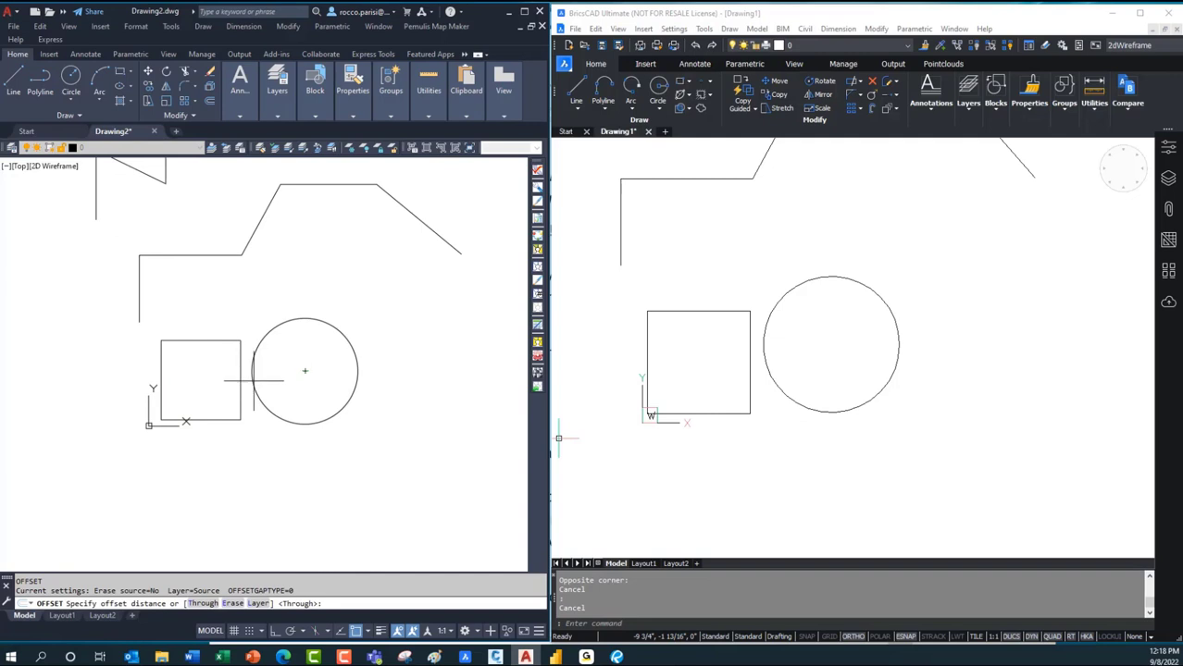
type("8")
key("Return")
left_click(242, 389)
key("Escape")
- Move the circle from its left quadrant perpendicular onto the offset rectangle's right edge
type("m")
key("Return")
left_click(361, 362)
left_click(331, 401)
left_click(342, 409)
key("Return")
type("qua")
key("Return")
left_click(251, 371)
type("per")
key("Return")
left_click(295, 370)
- Erase the offset rectangle
type("e")
key("Return")
left_click(322, 449)
left_click(282, 492)
key("Return")
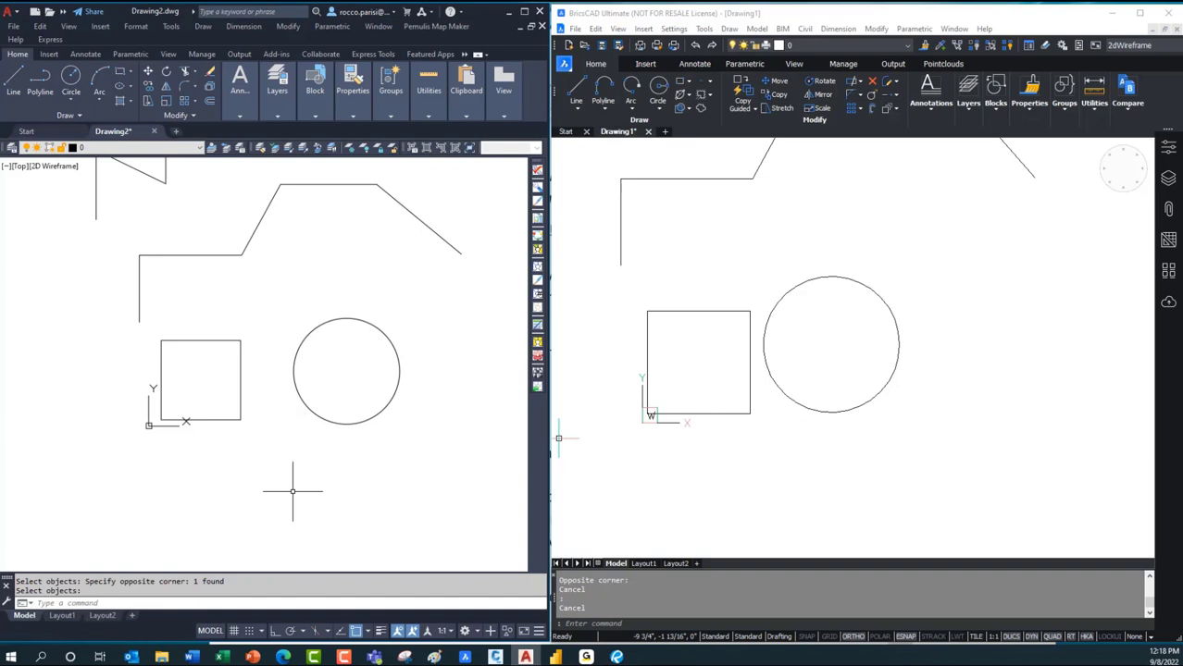
middle_click_drag(312, 331, 280, 400)
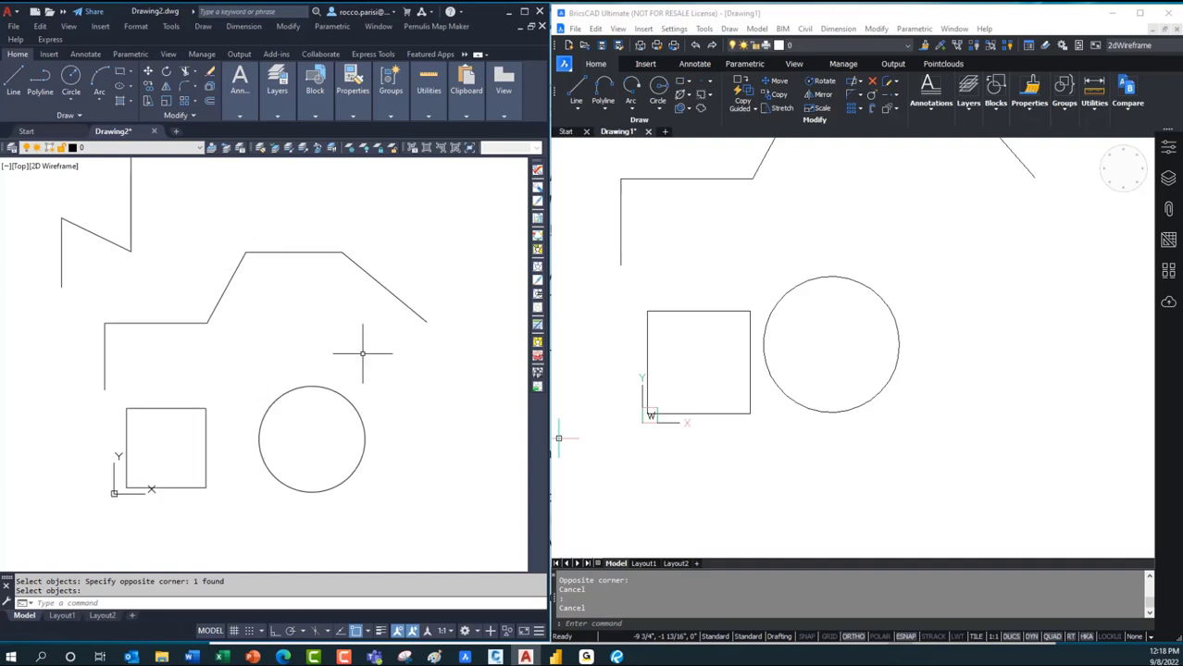
- Place BricsCAD's circle 8" from the square and check their spacing
left_click(767, 479)
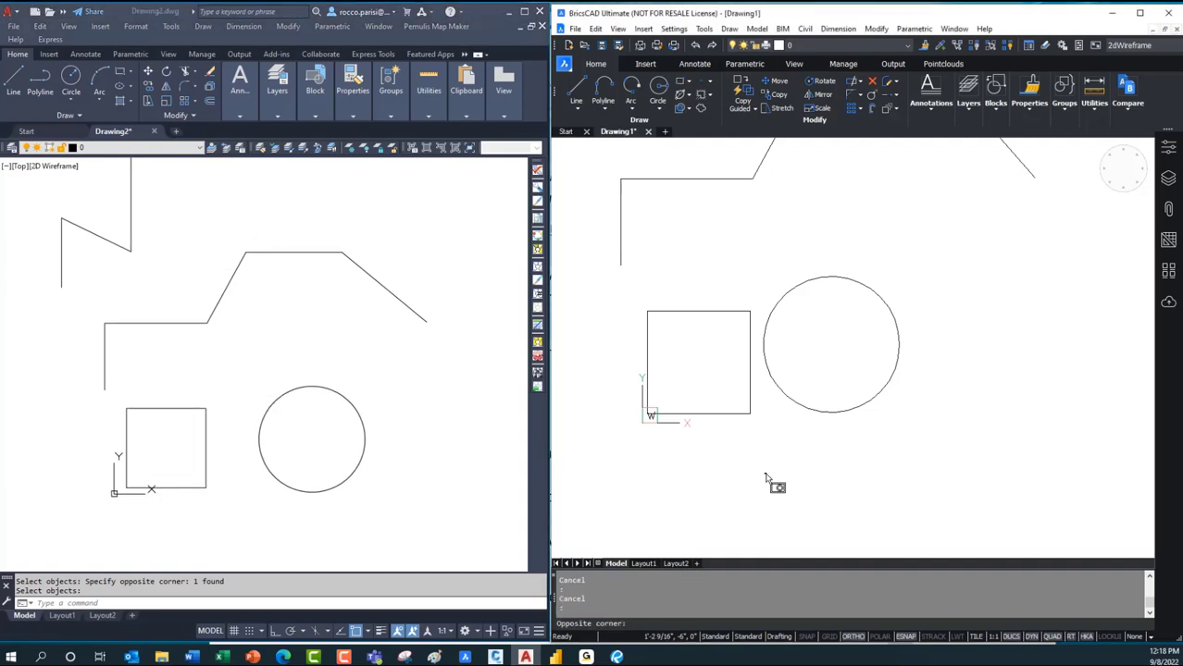
left_click(761, 481)
scroll(780, 409, "up", 2)
middle_click_drag(844, 407, 826, 403)
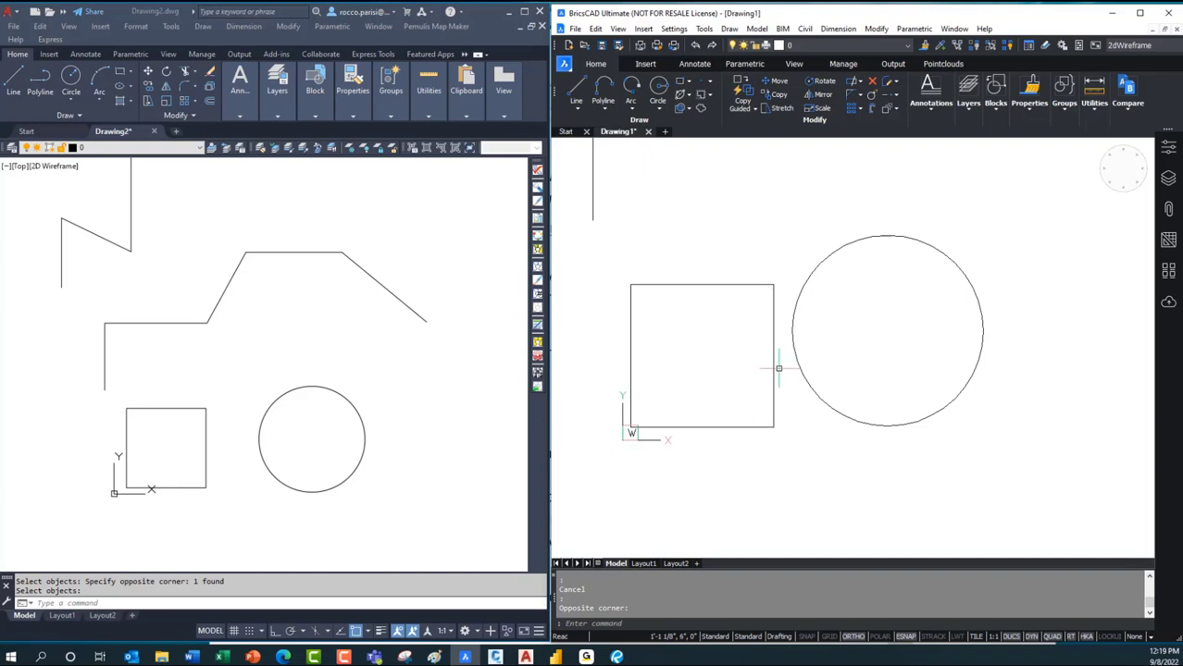
mouse_move(775, 339)
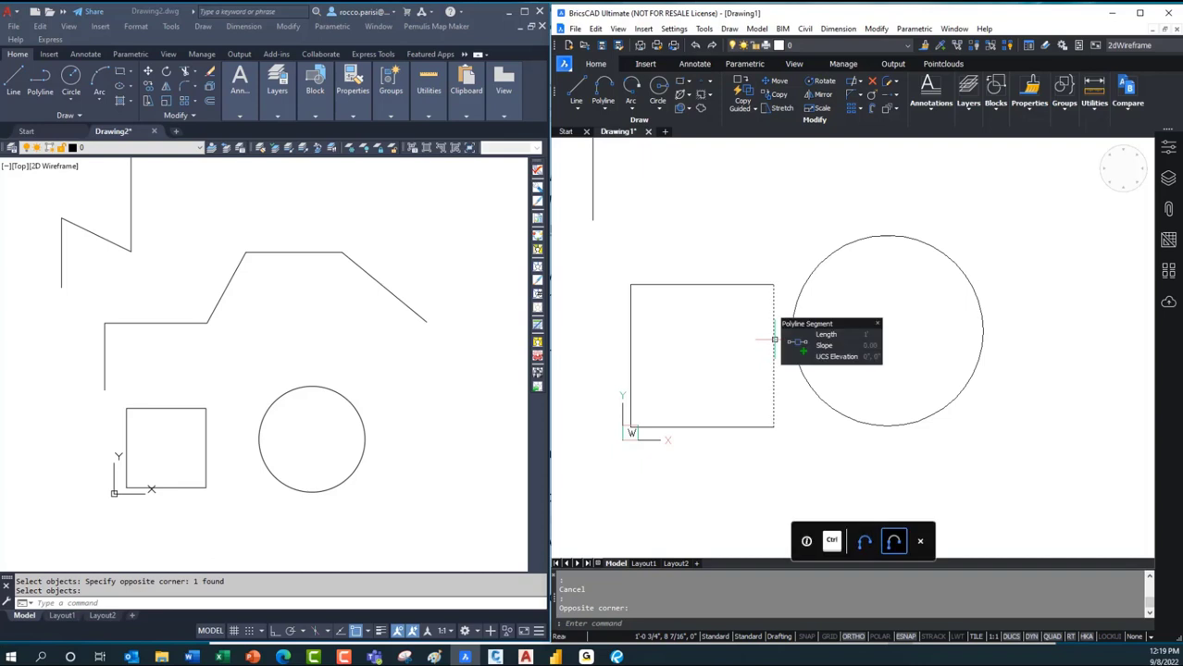
left_click(796, 371)
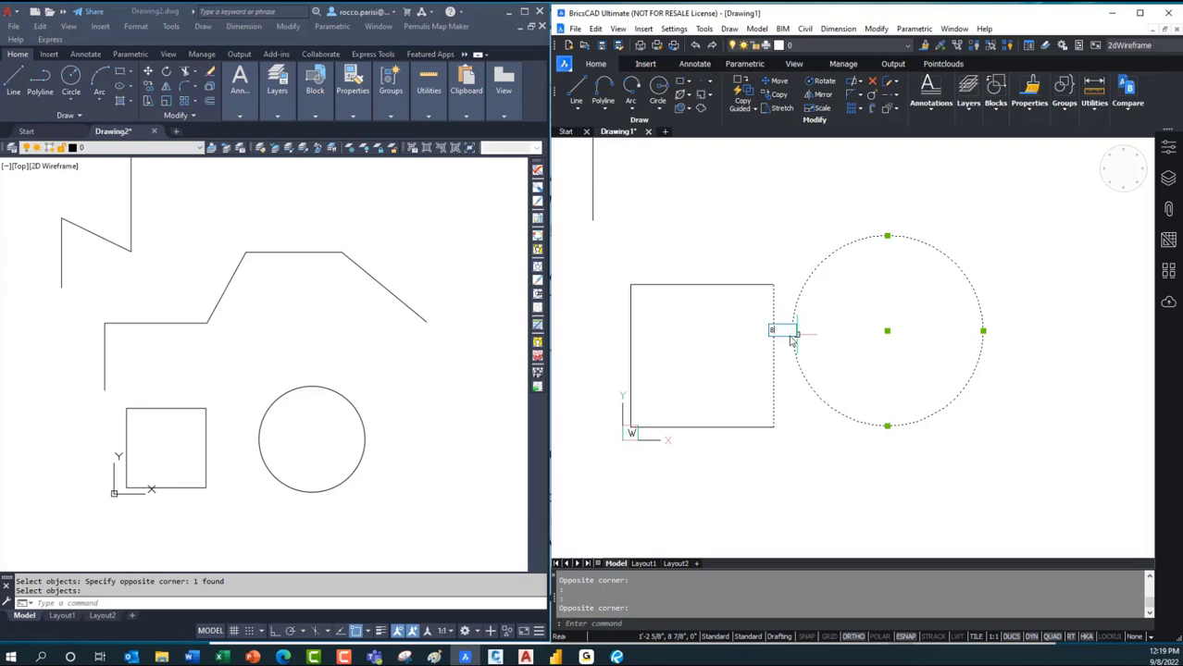
key("Return")
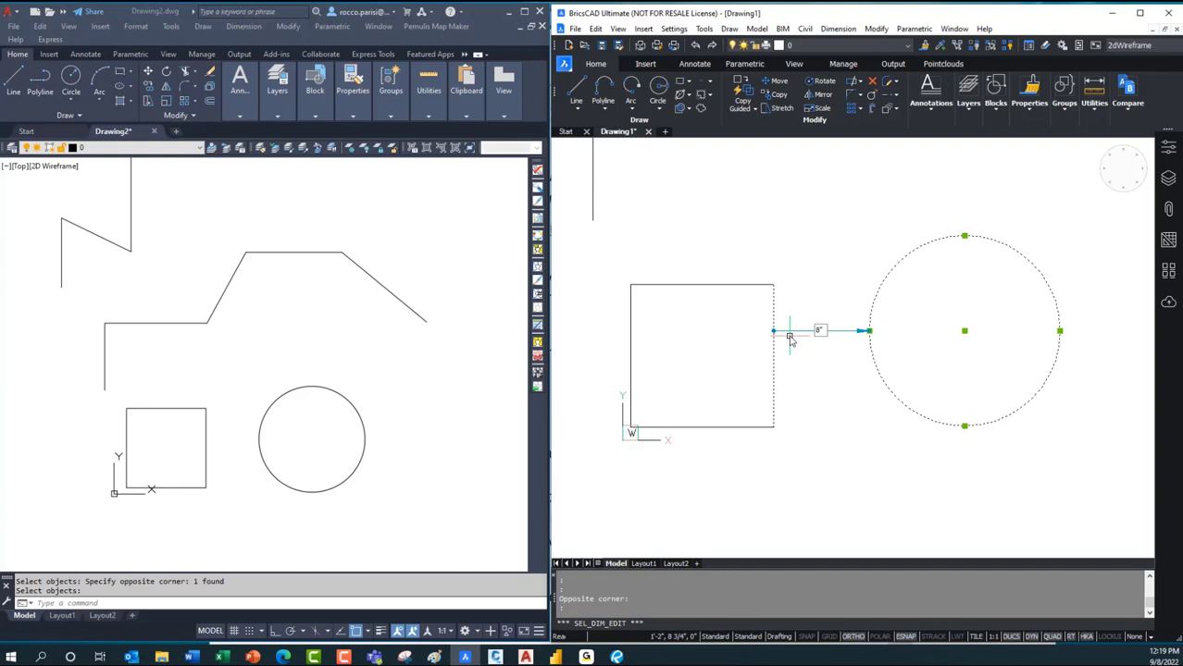
key("Escape")
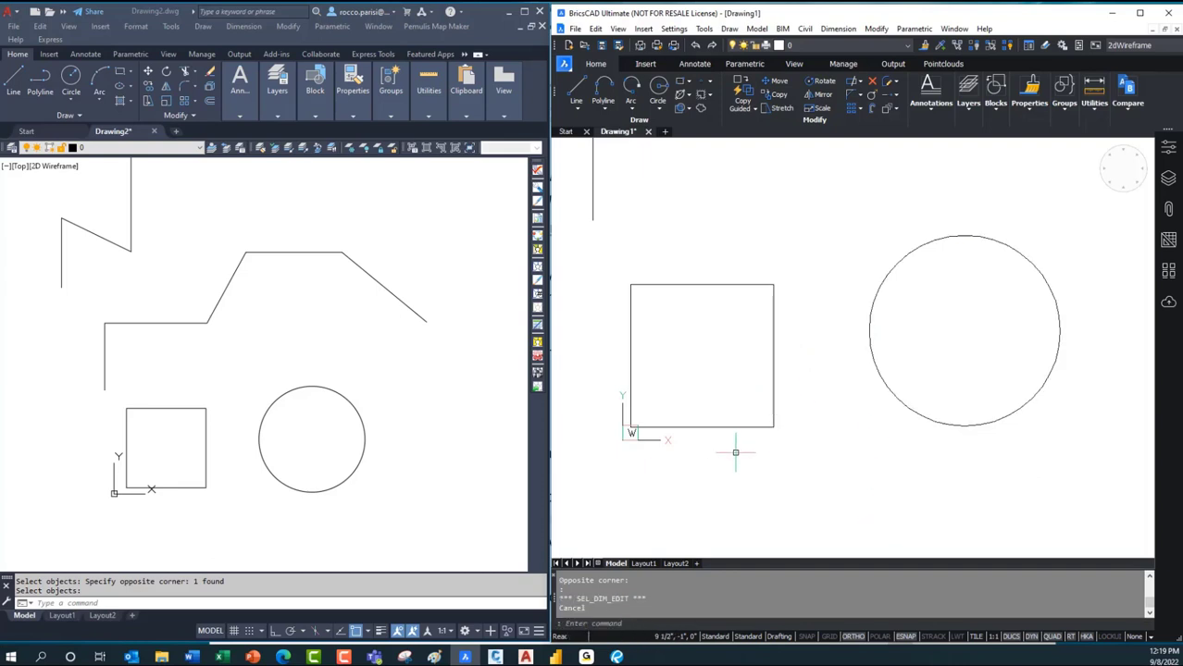
left_click(776, 364)
left_click(871, 338)
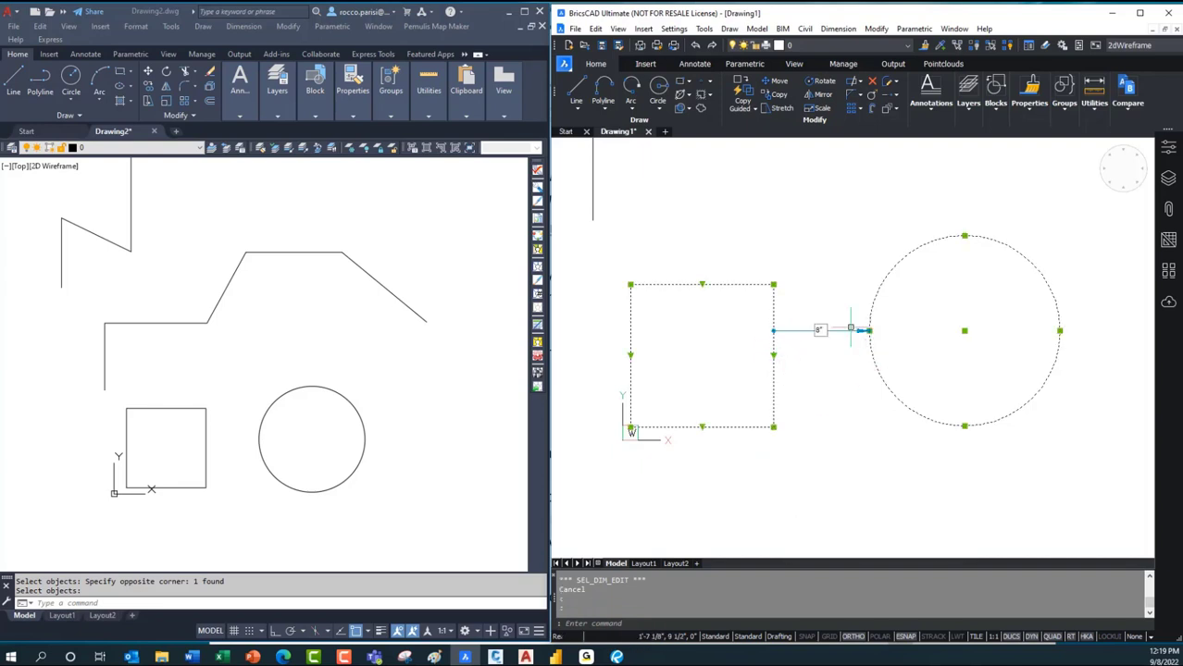
key("Escape")
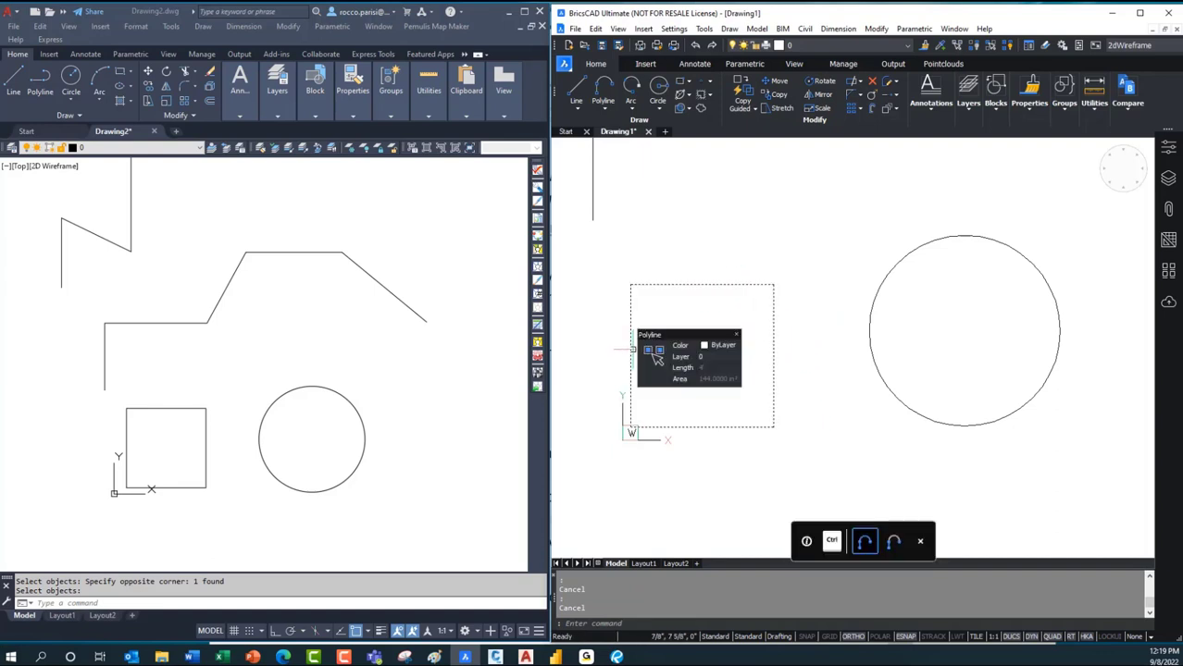
- Set the circle's left edge 2' (24) from the square's left side, then zoom out
key("ctrl")
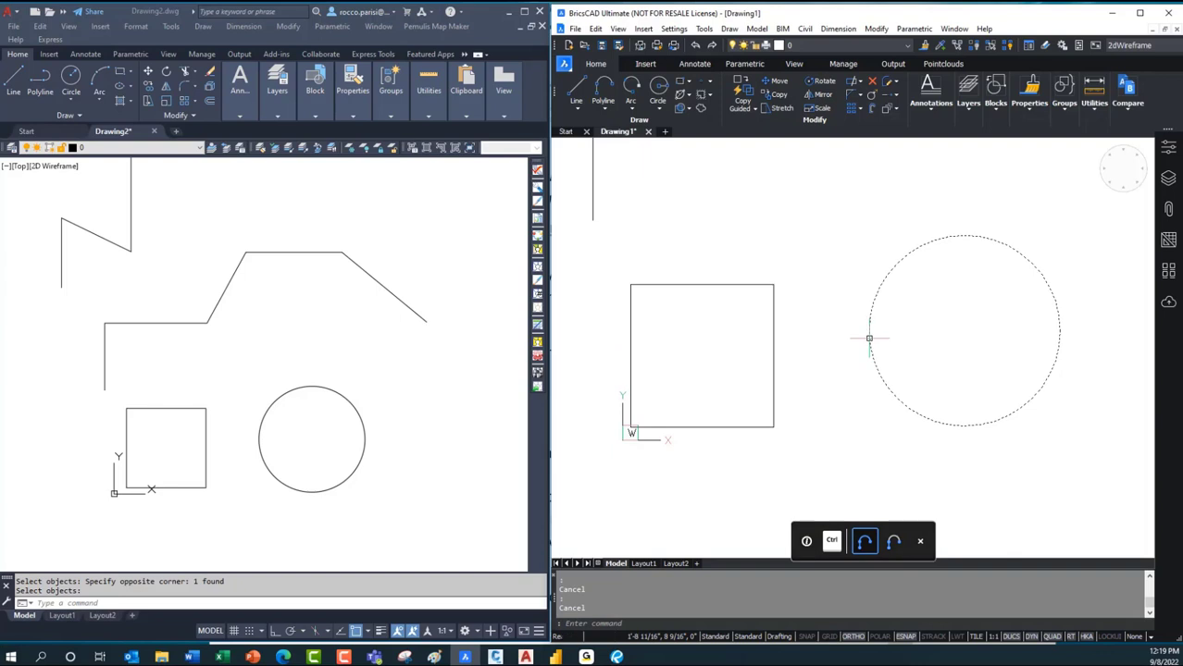
mouse_move(868, 336)
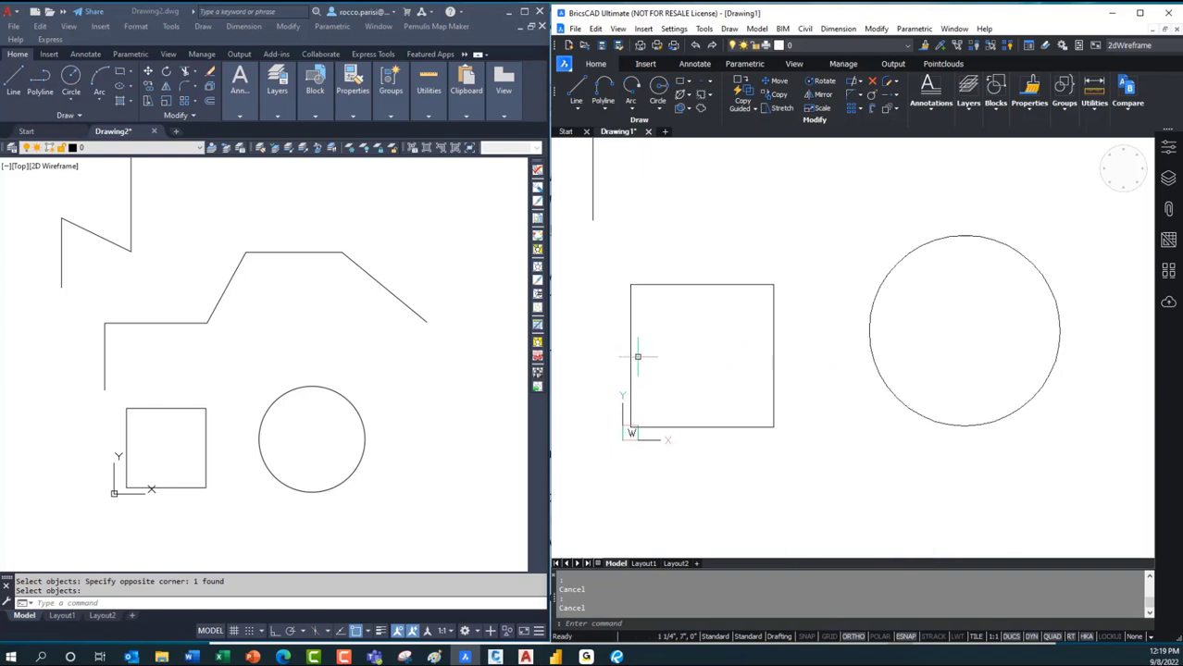
mouse_move(631, 356)
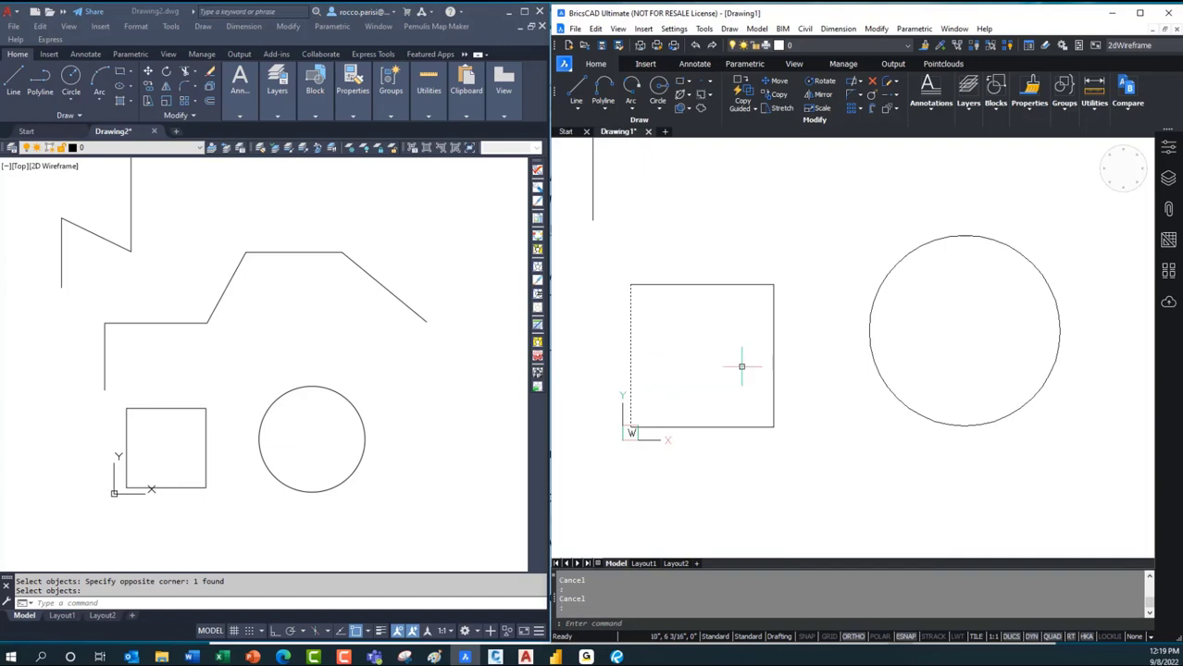
left_click(876, 370)
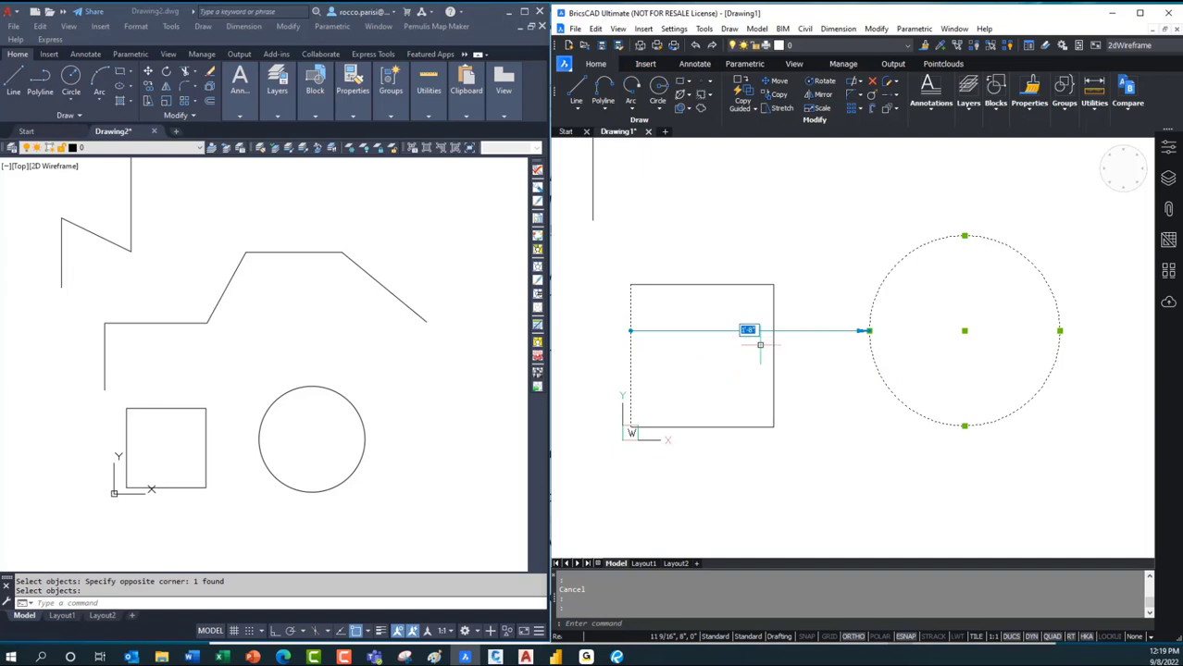
key("Return")
key("Escape")
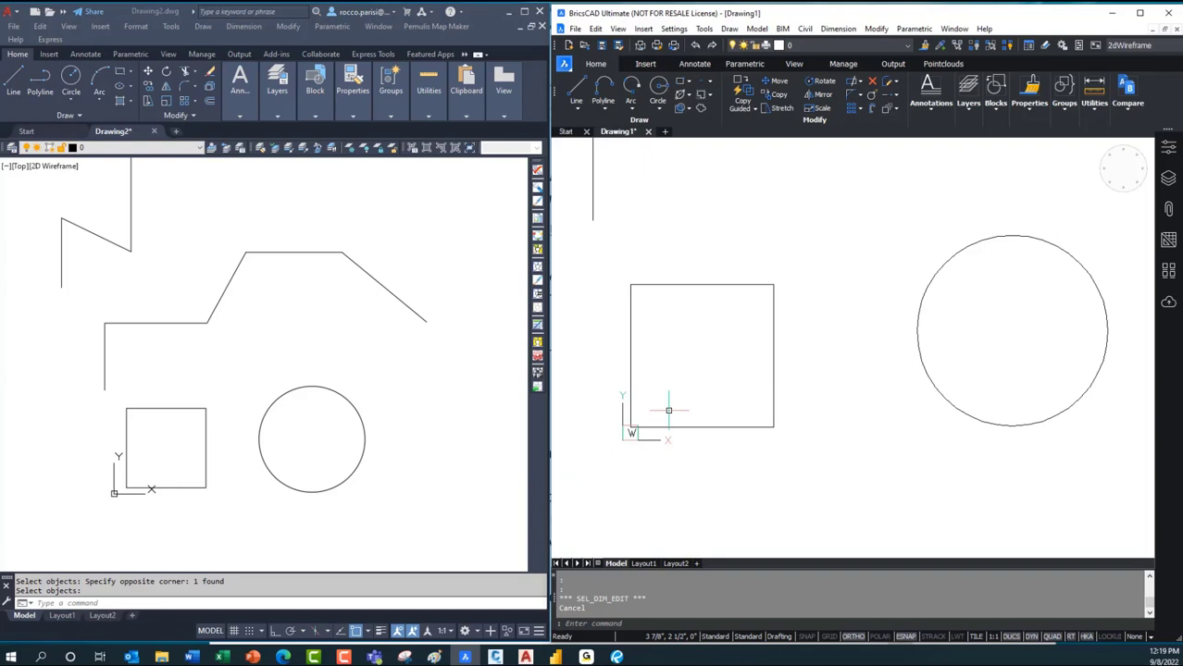
scroll(705, 370, "down", 3)
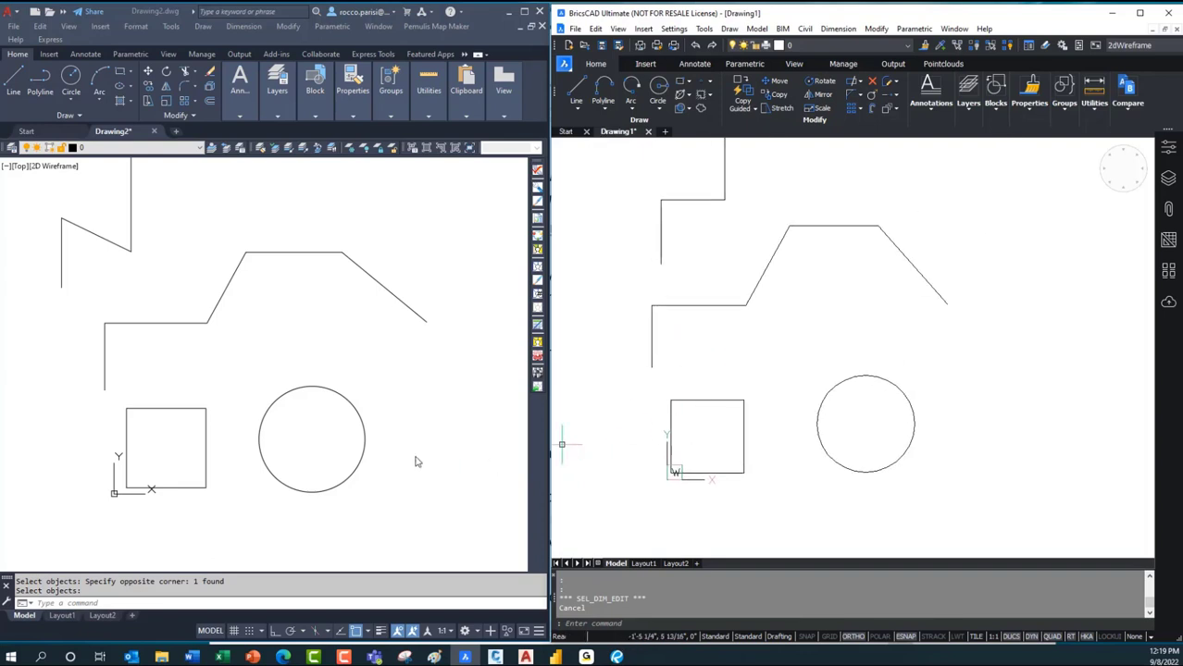